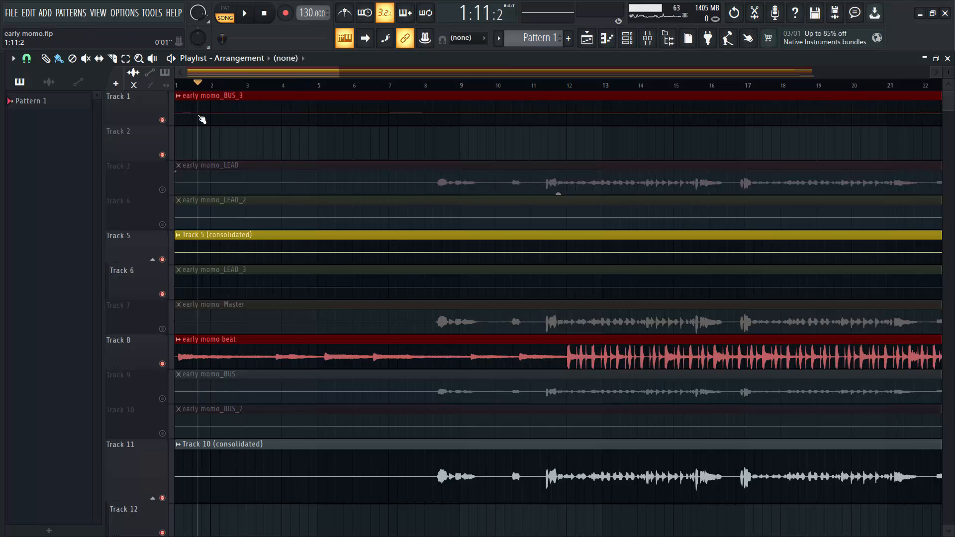
Play the full mix from the very start of the arrangement, and stop playback after listening through the song
drag(198, 116, 187, 121)
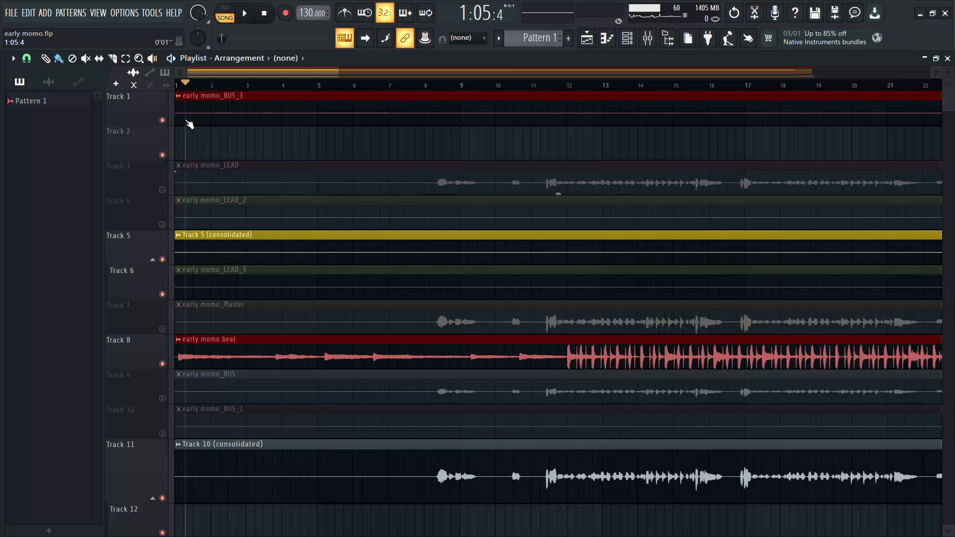
drag(189, 124, 171, 126)
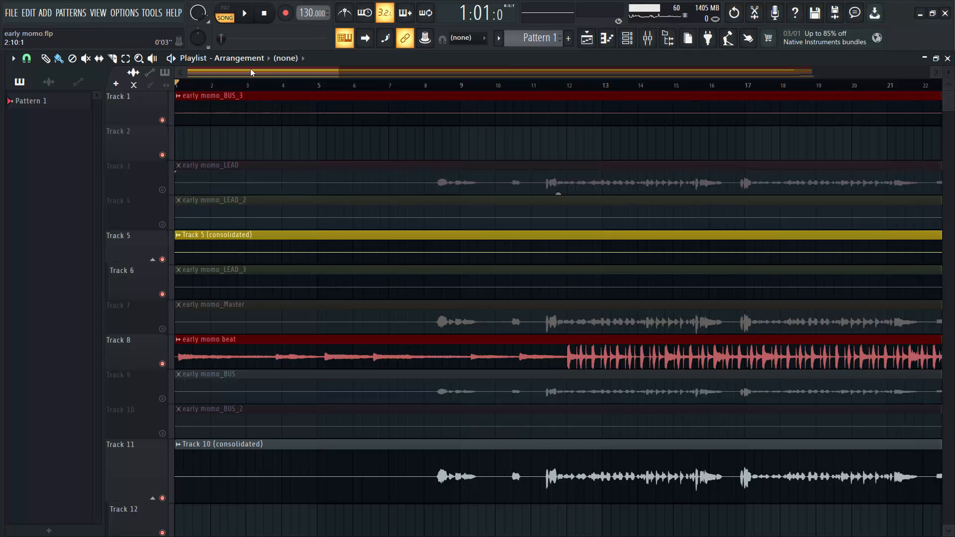
key(space)
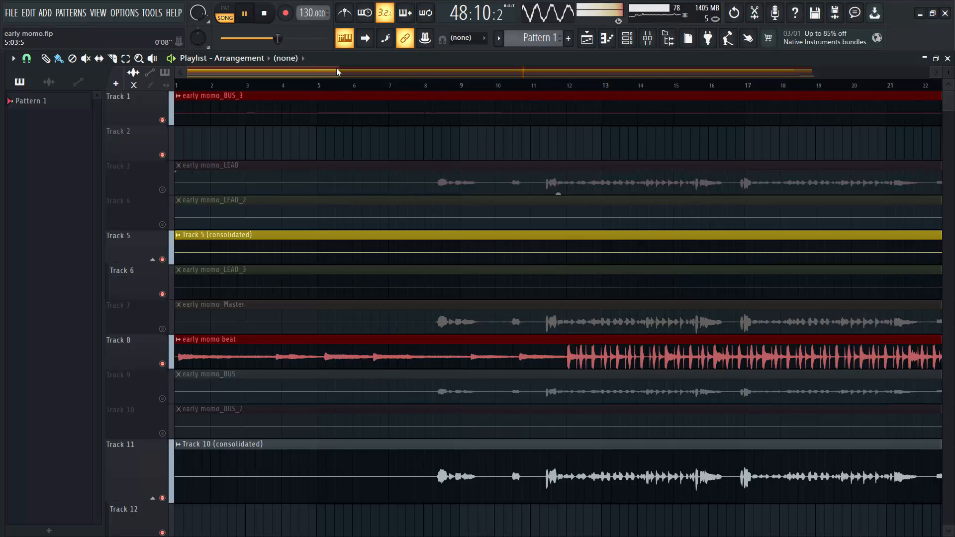
drag(327, 72, 636, 98)
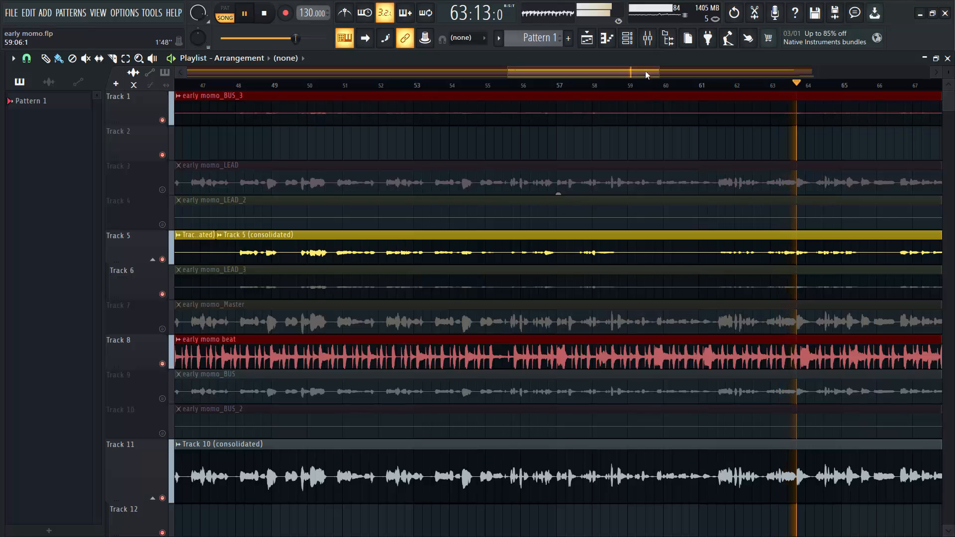
mouse_move(645, 70)
mouse_down()
mouse_move(673, 68)
mouse_move(662, 73)
mouse_up()
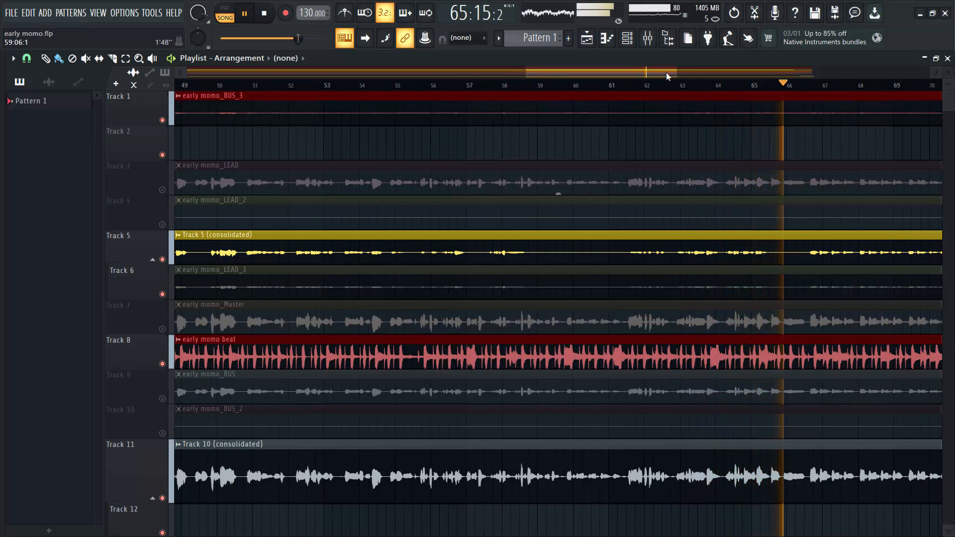
key(space)
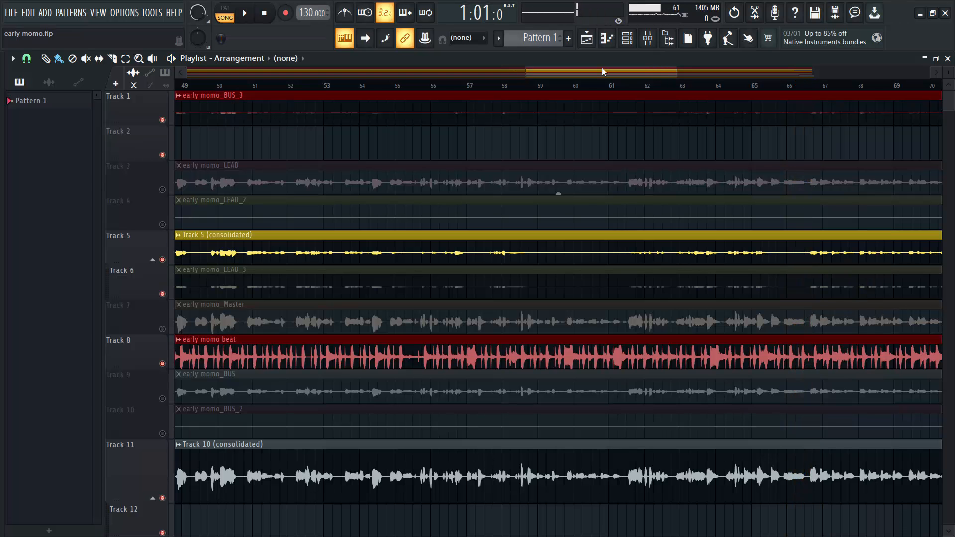
Set the playhead in bar 11, just before the vocal entry, and play a short passage of the mix
drag(603, 72, 518, 73)
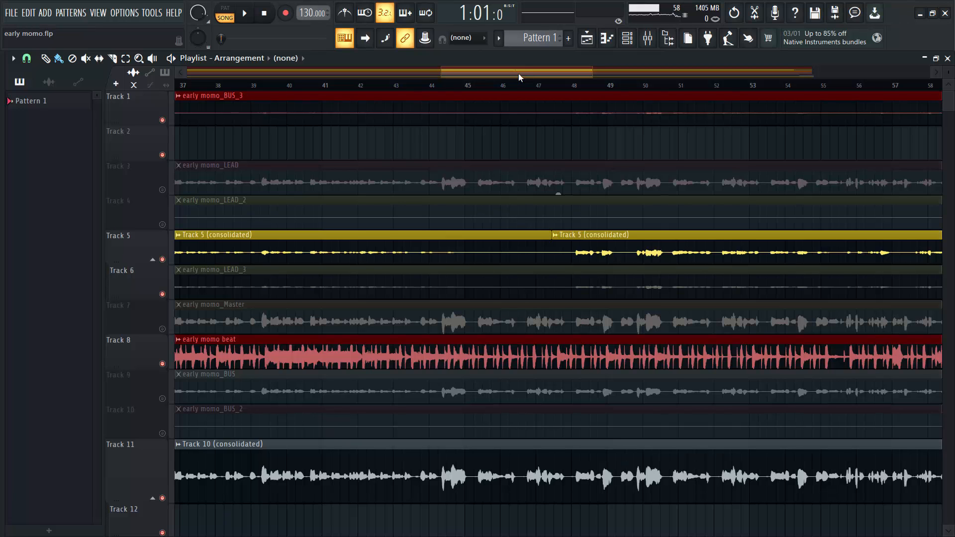
drag(515, 74, 273, 170)
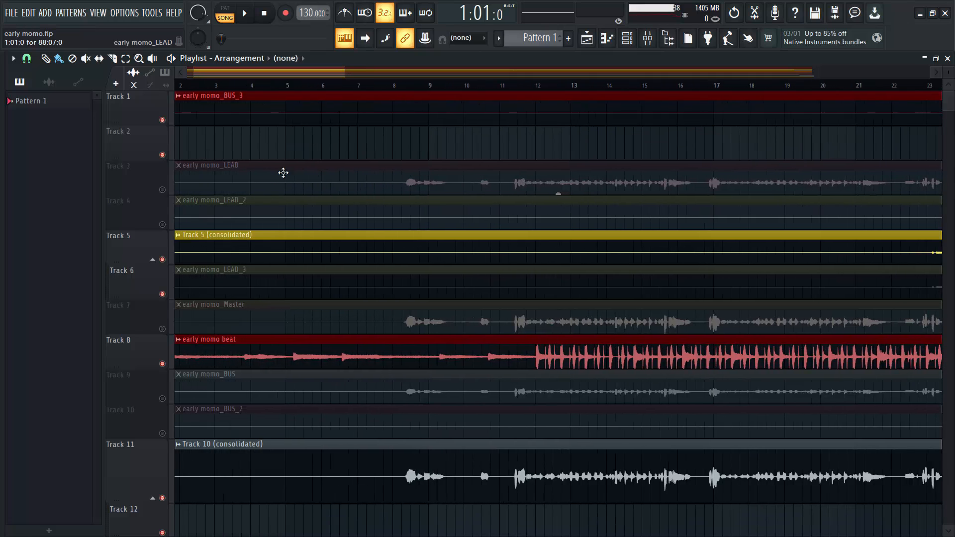
click(540, 87)
drag(325, 77, 351, 78)
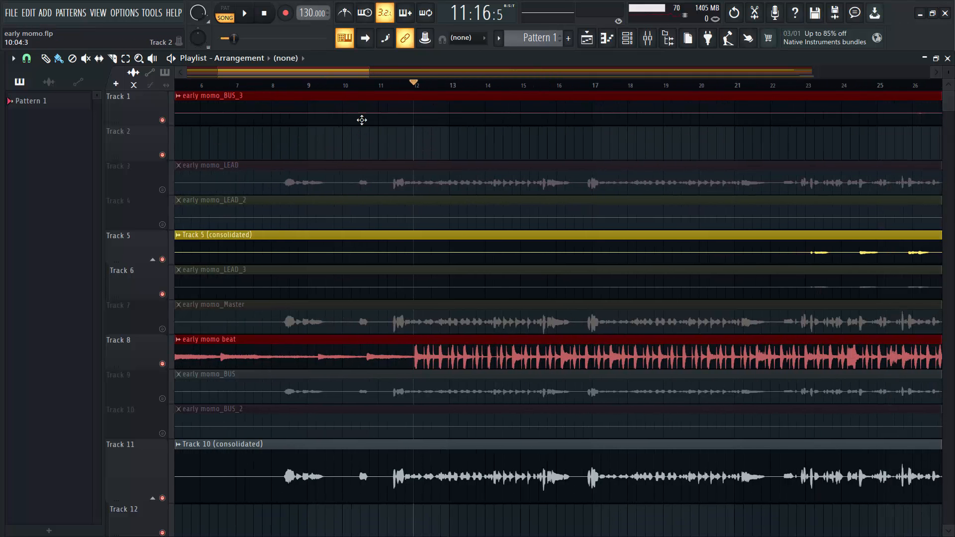
click(386, 87)
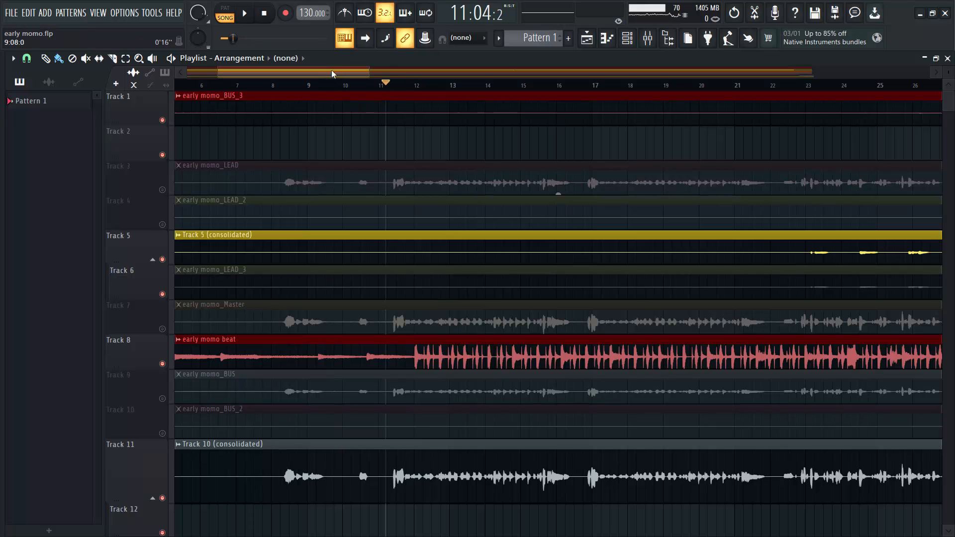
drag(331, 74, 343, 73)
key(space)
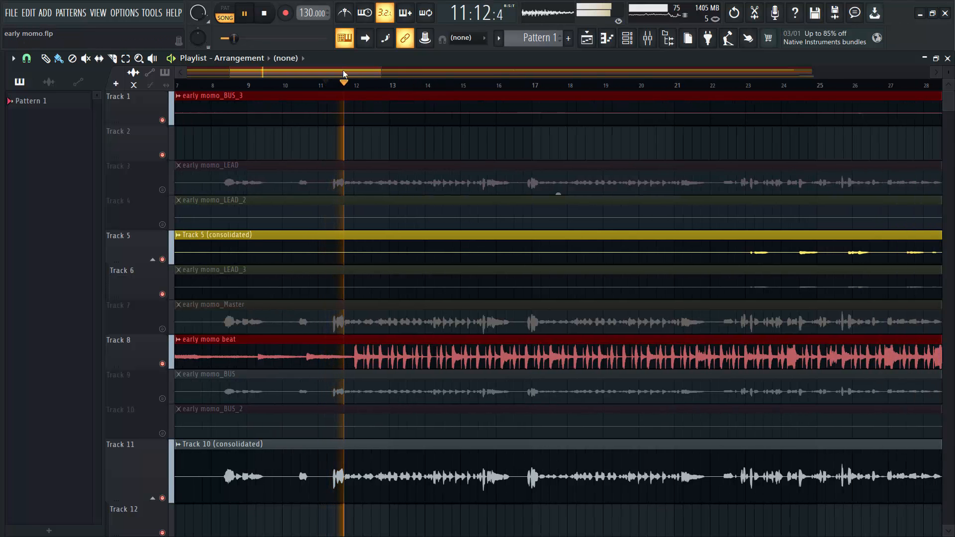
key(space)
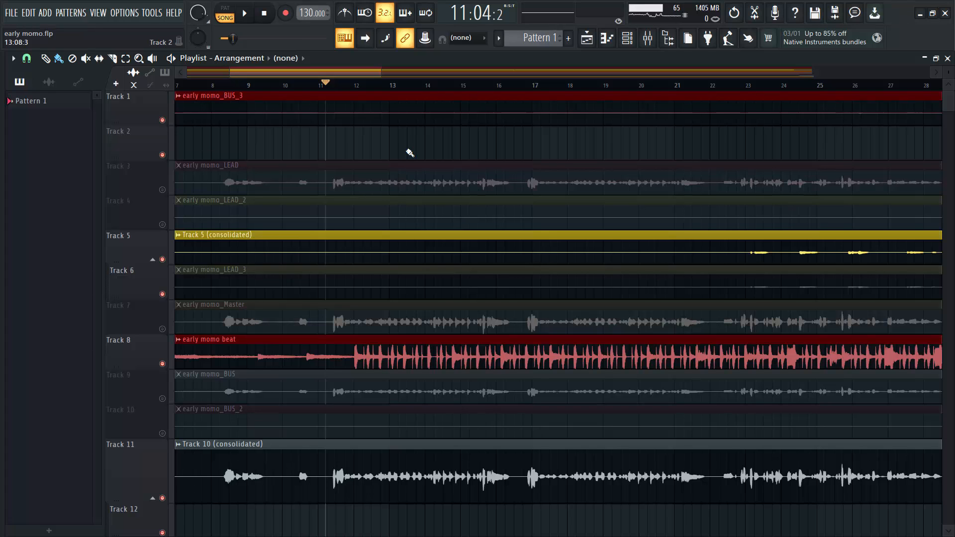
Mute the early momo beat track and play the vocals alone from bar 11
click(163, 364)
key(space)
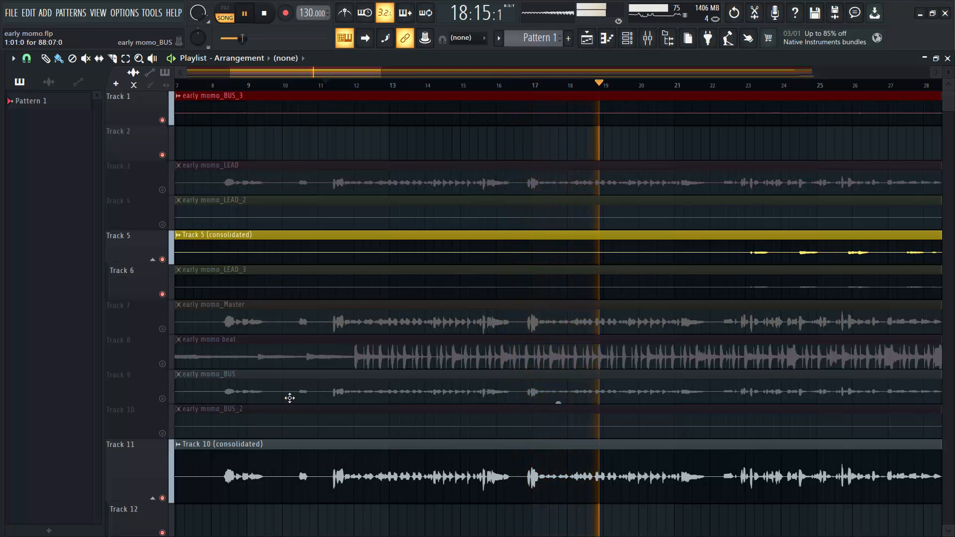
key(space)
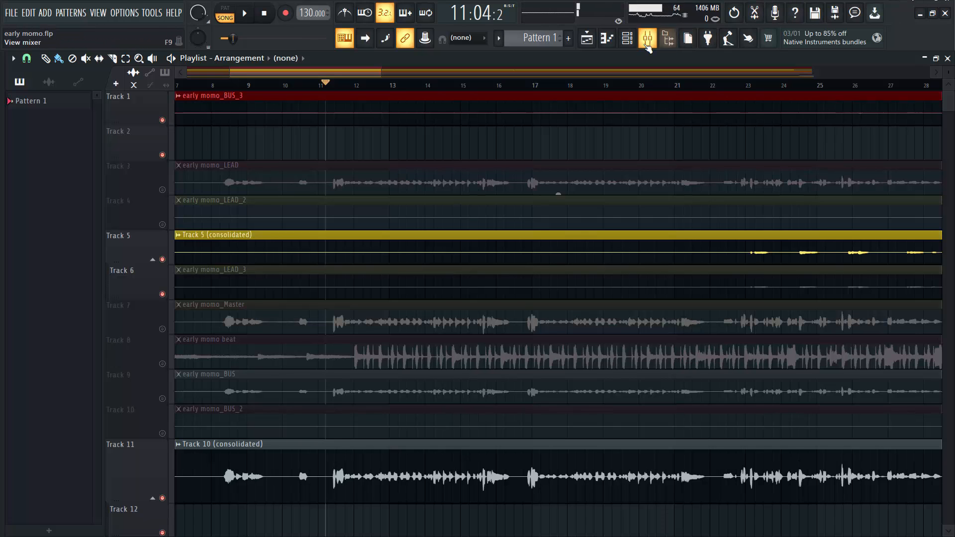
Open the mixer and display the vocal track's effect chain
scroll(383, 498, down, 2)
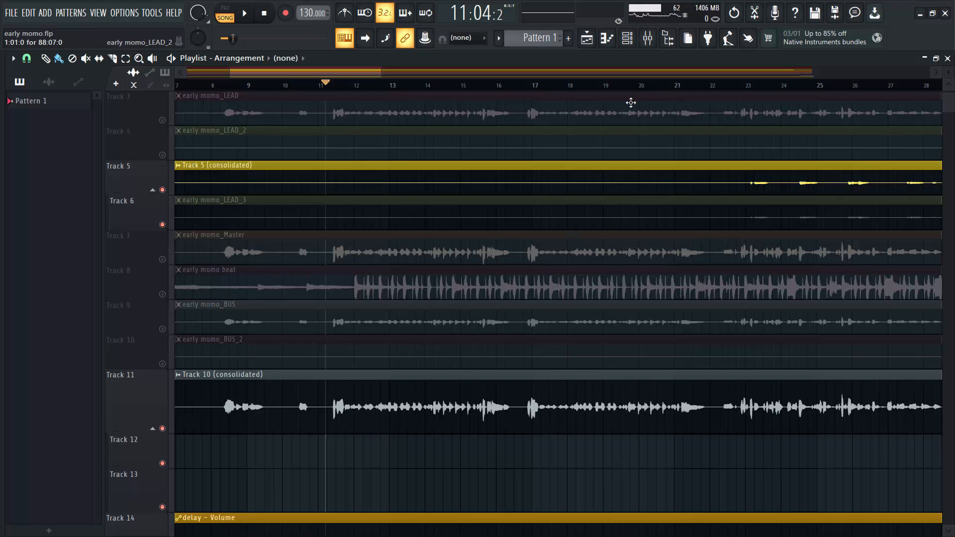
click(648, 38)
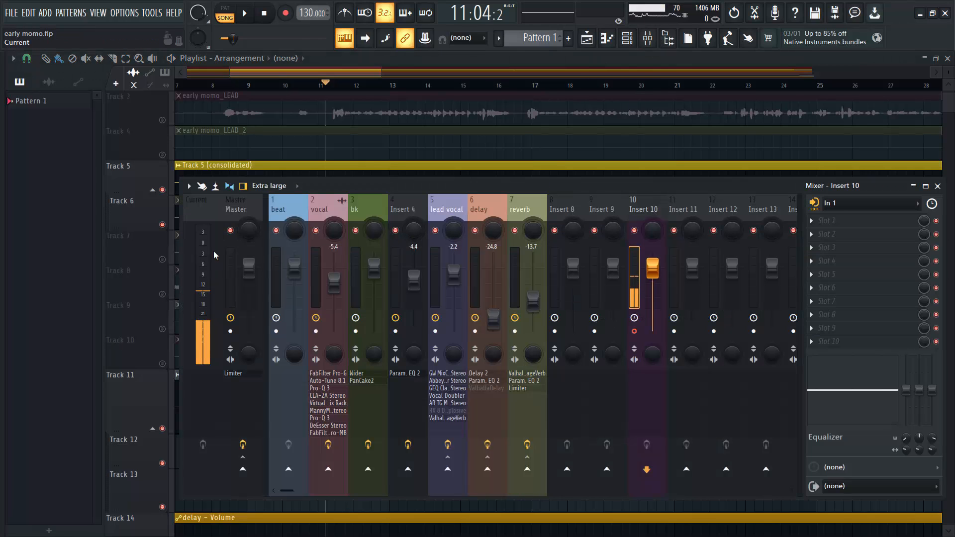
click(316, 208)
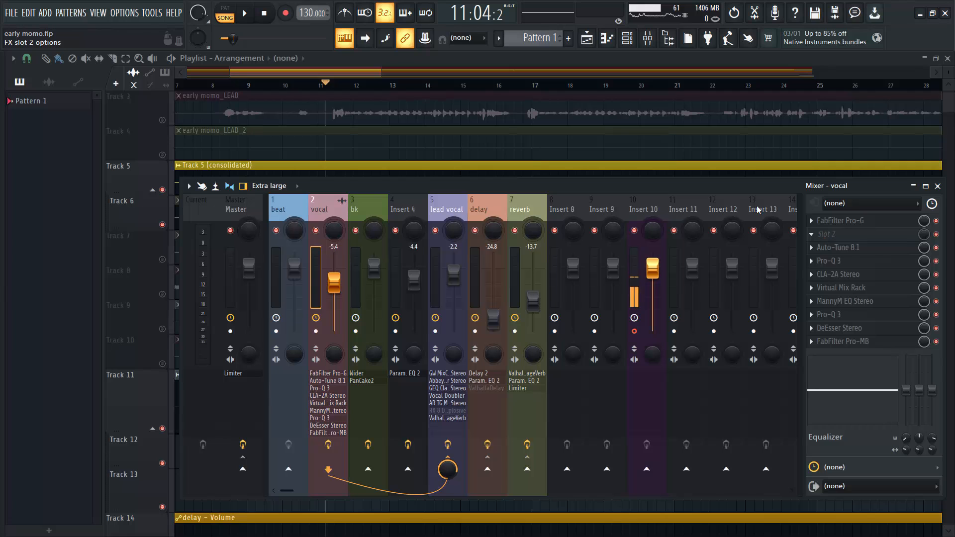
Load Clarity Vx Stereo into the first effect slot of Insert 12
click(719, 218)
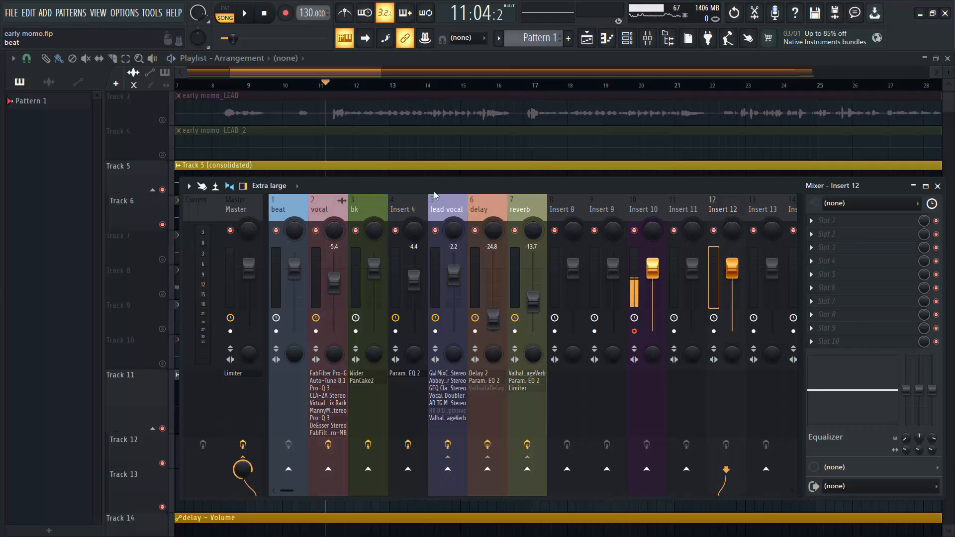
click(812, 221)
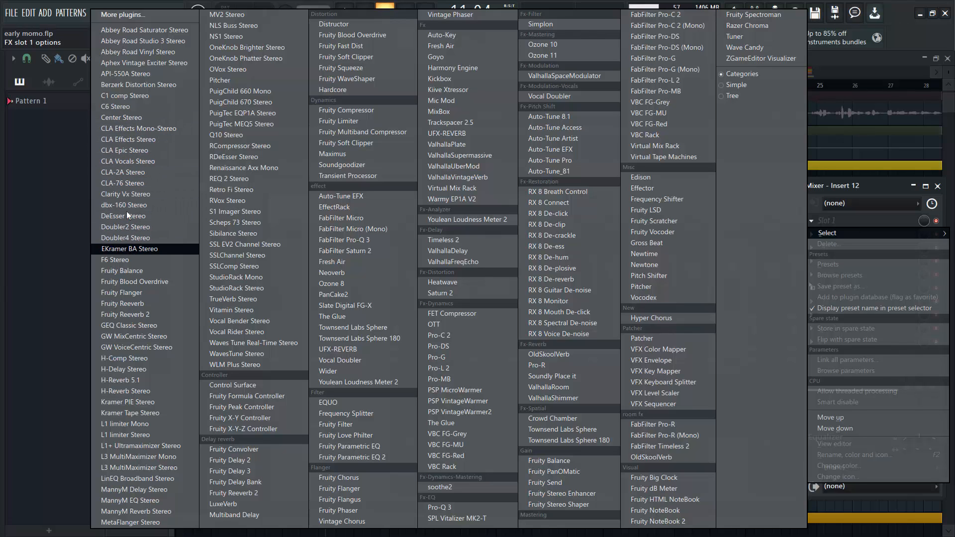
click(131, 197)
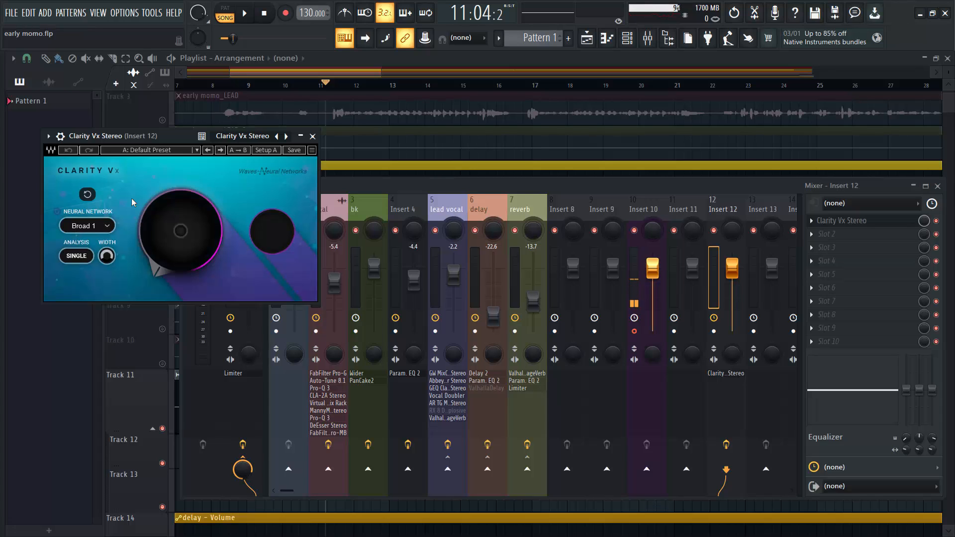
Try the ambience reduction control in Clarity Vx Stereo and delete the plugin from Insert 12
drag(260, 138, 512, 147)
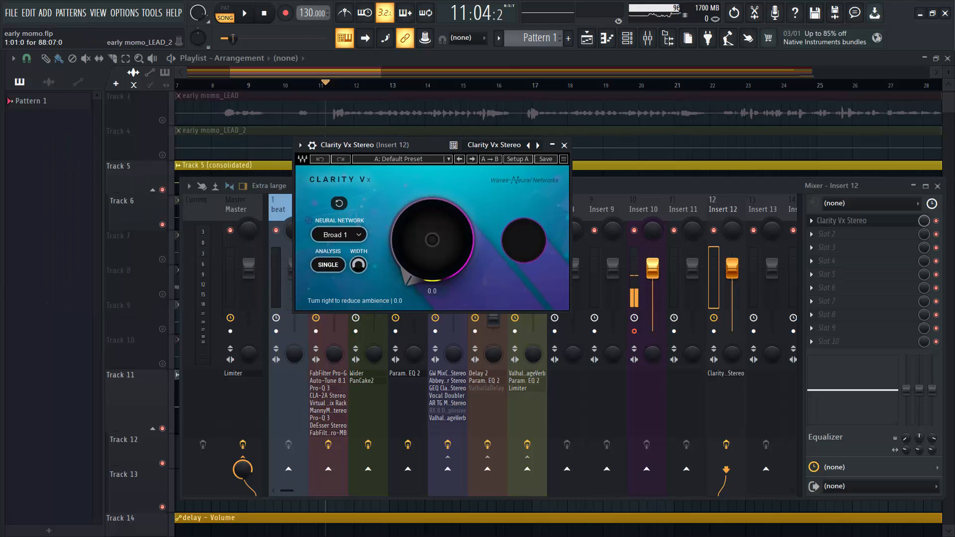
mouse_move(432, 240)
mouse_down()
mouse_move(432, 224)
mouse_move(431, 243)
mouse_up()
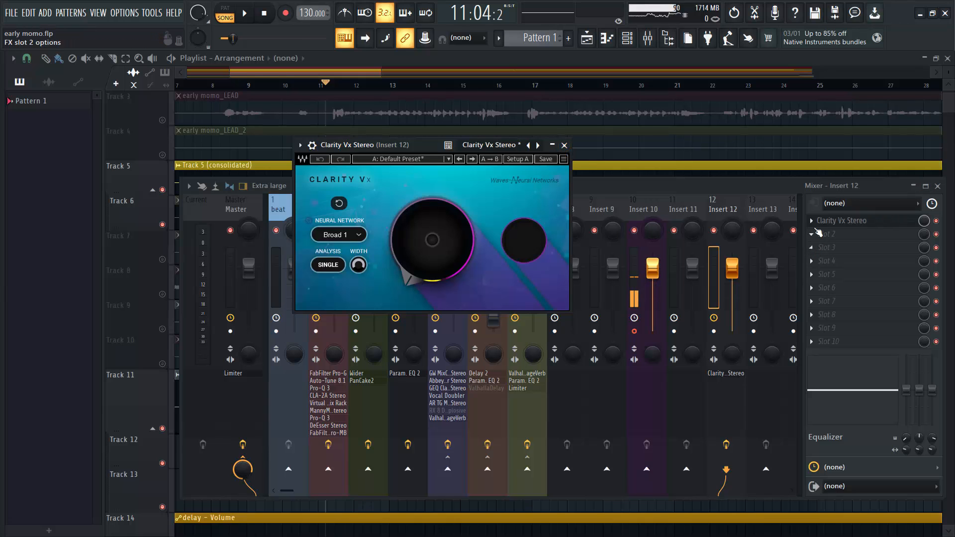
click(811, 220)
click(828, 244)
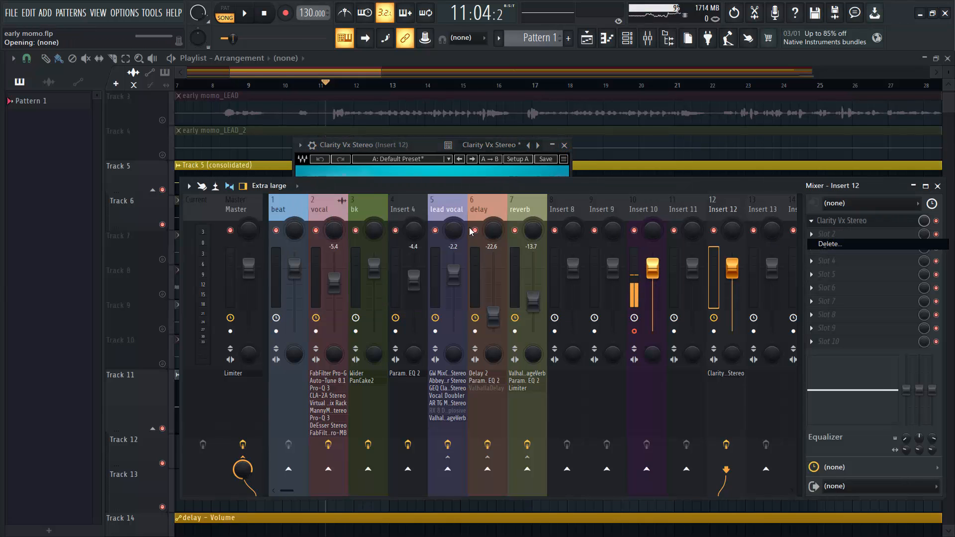
Examine the FabFilter Pro-G gate on the vocal track and return to the mixer
click(322, 211)
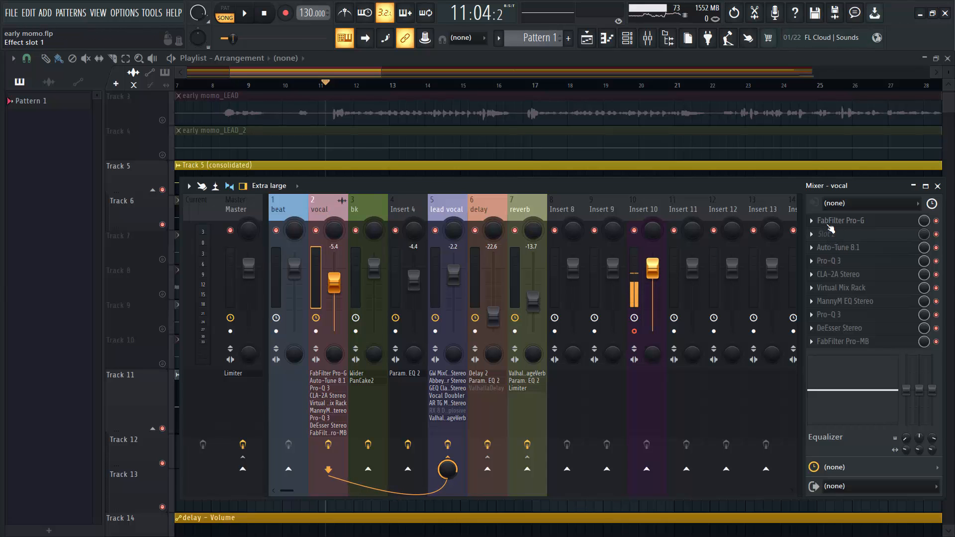
click(828, 226)
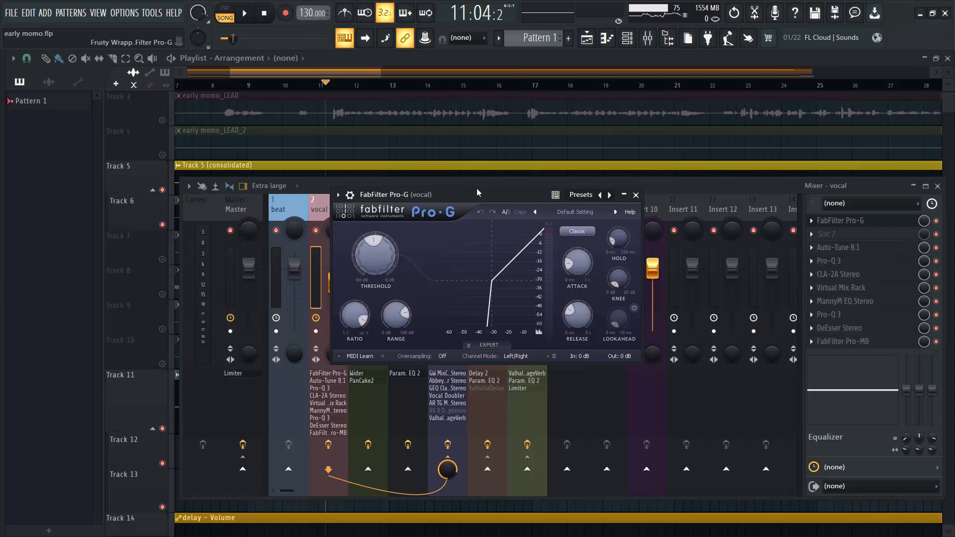
drag(477, 199, 431, 210)
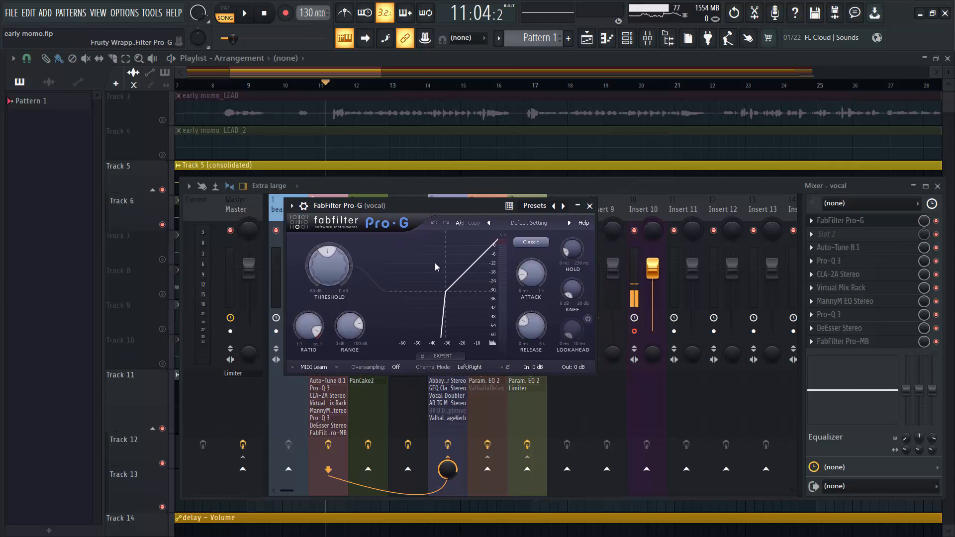
click(584, 60)
click(648, 37)
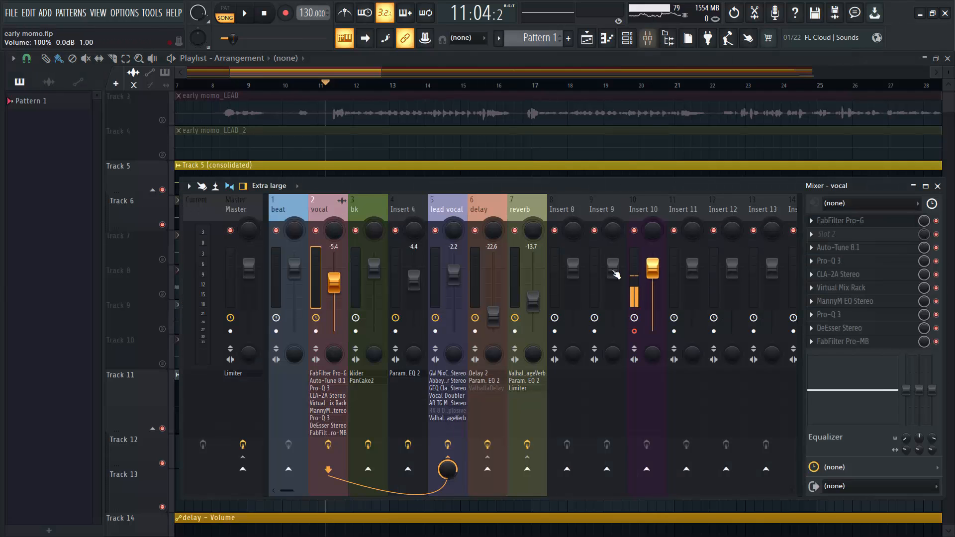
Bypass every effect on the lead vocal track, from GW MixCentric Stereo through ValhallaVintageVerb
click(448, 211)
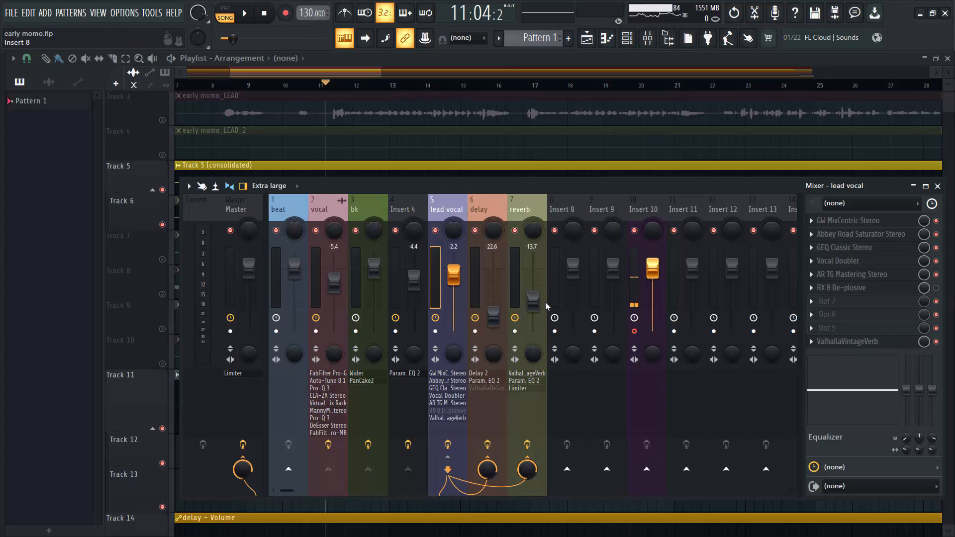
click(938, 331)
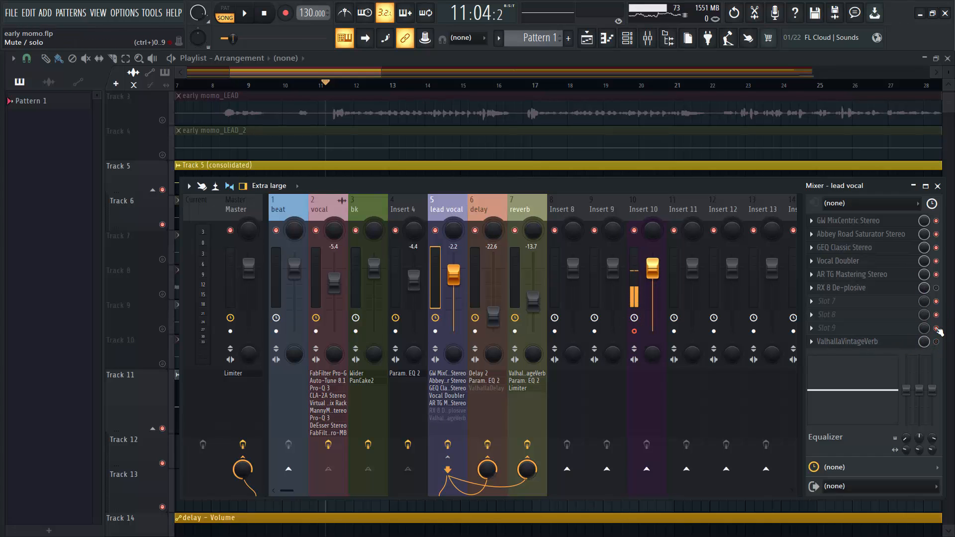
click(936, 275)
click(936, 287)
click(935, 262)
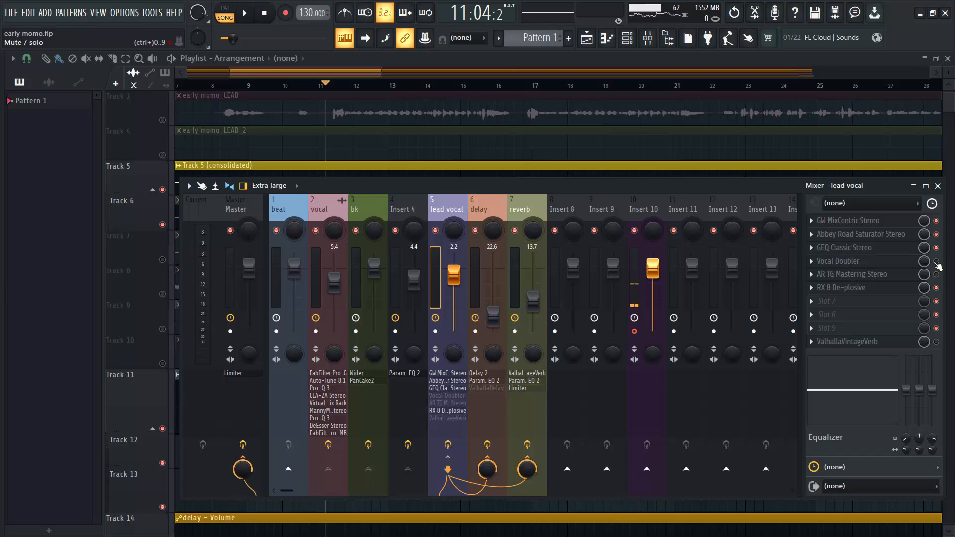
click(936, 260)
click(936, 247)
click(936, 288)
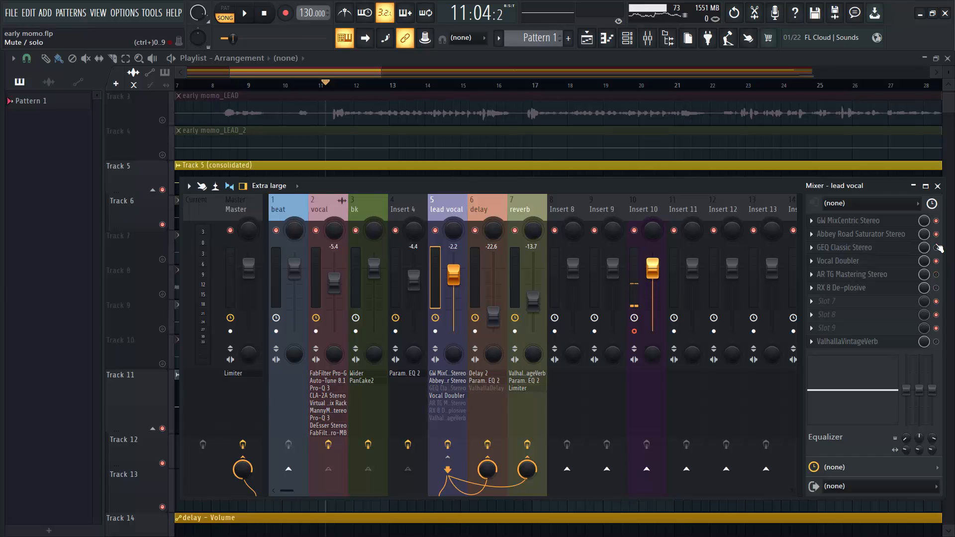
click(936, 233)
click(936, 220)
click(936, 261)
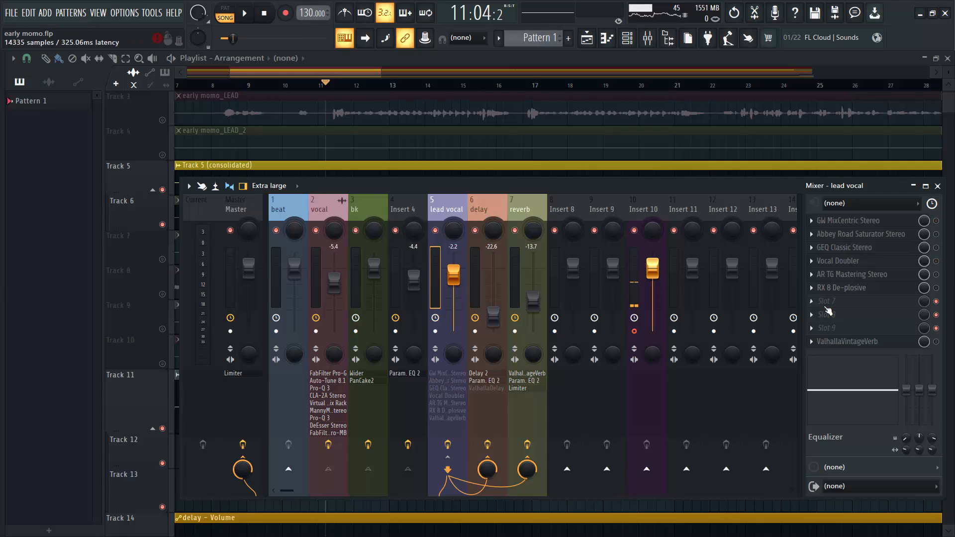
Bypass every effect on the vocal track, from FabFilter Pro-MB up to FabFilter Pro-G, and play a short passage
click(321, 237)
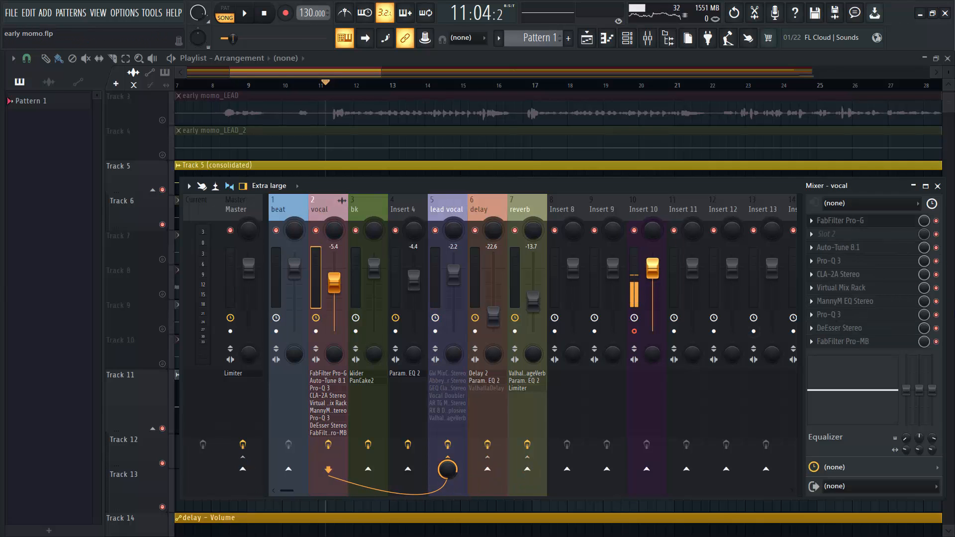
click(936, 341)
click(935, 327)
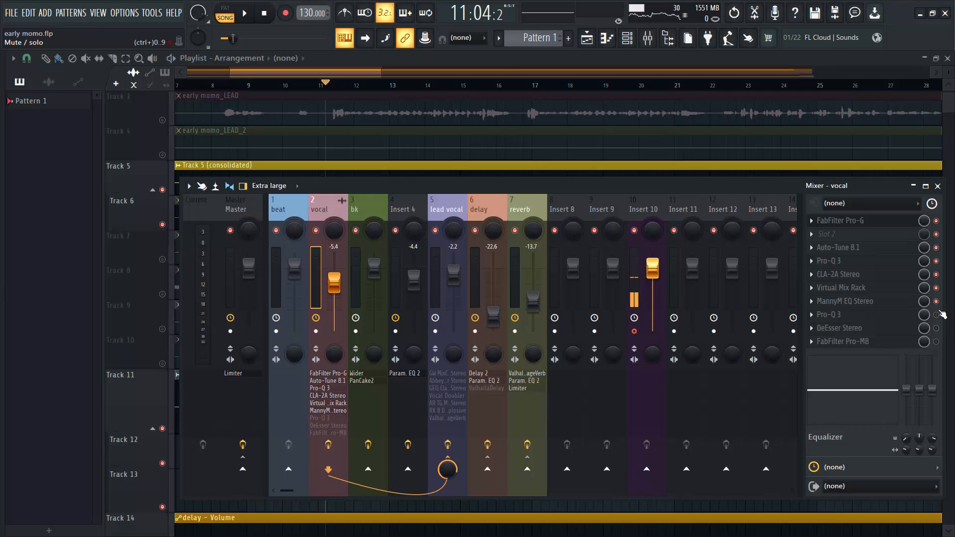
click(936, 301)
click(936, 287)
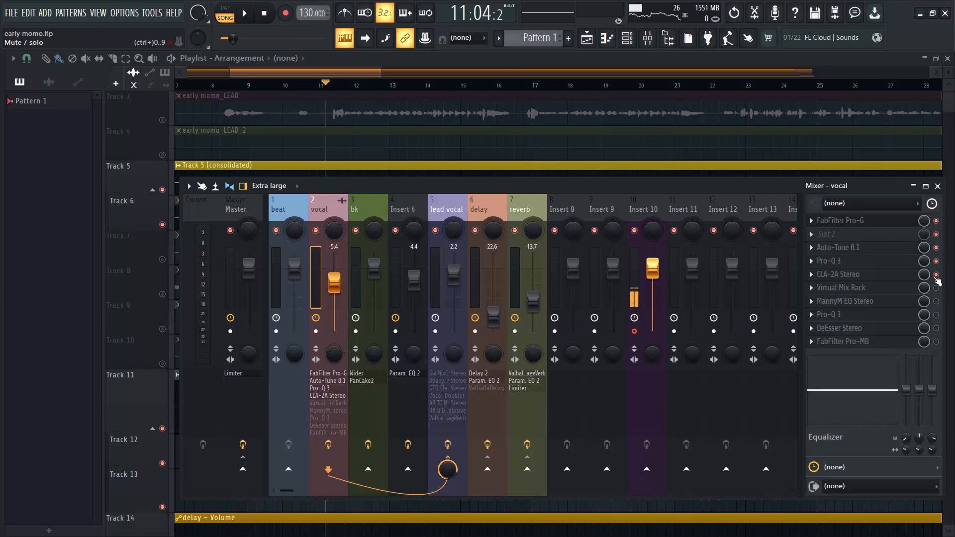
click(936, 247)
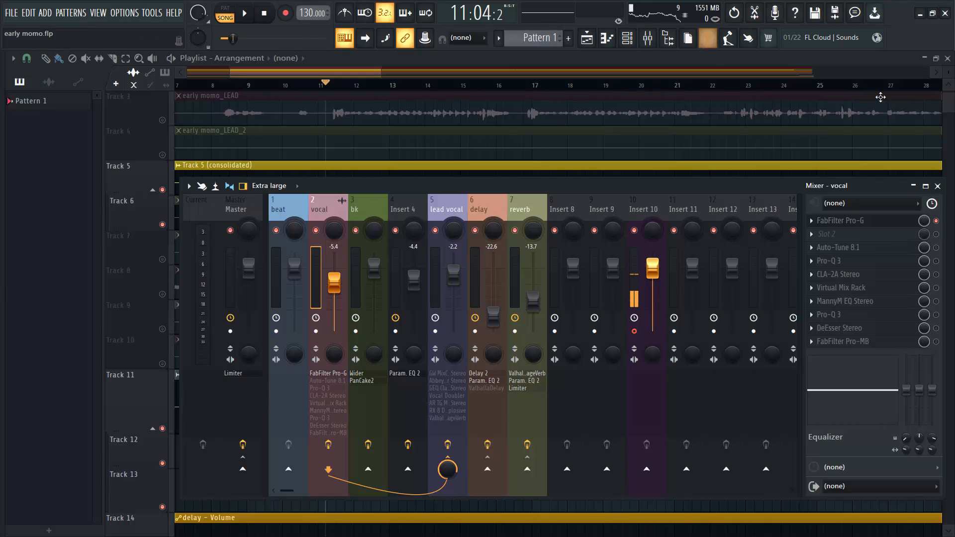
click(937, 222)
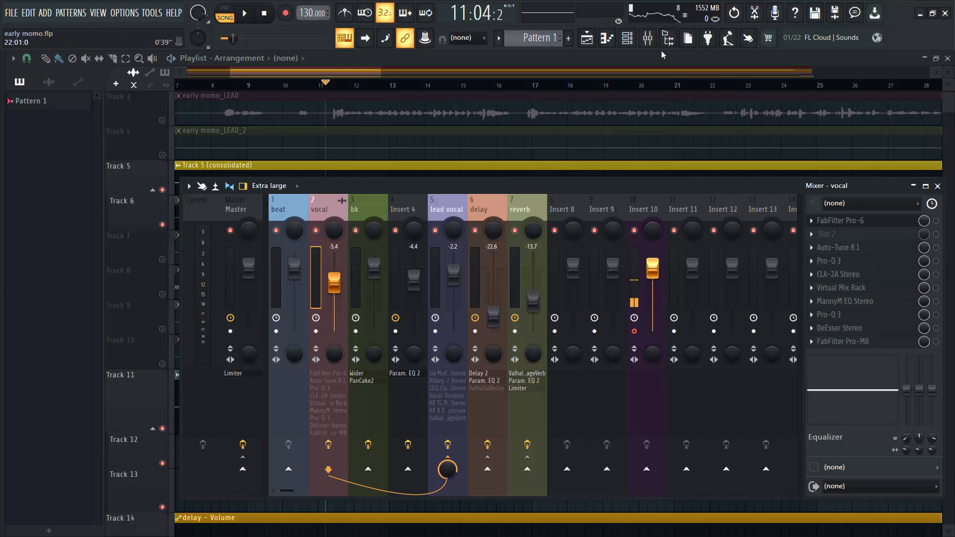
key(space)
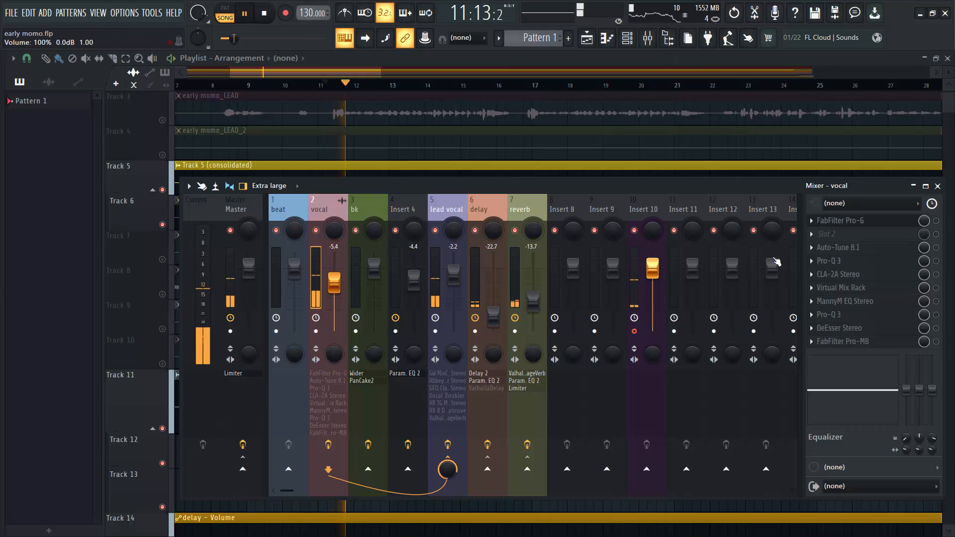
key(space)
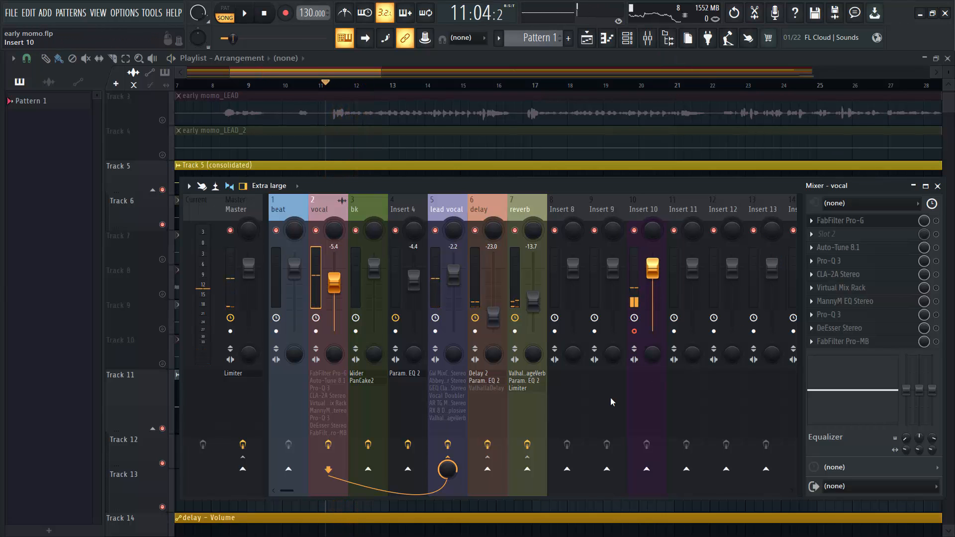
Disable the effect slots of the delay and reverb tracks, mute both tracks and audition the dry vocal
click(494, 443)
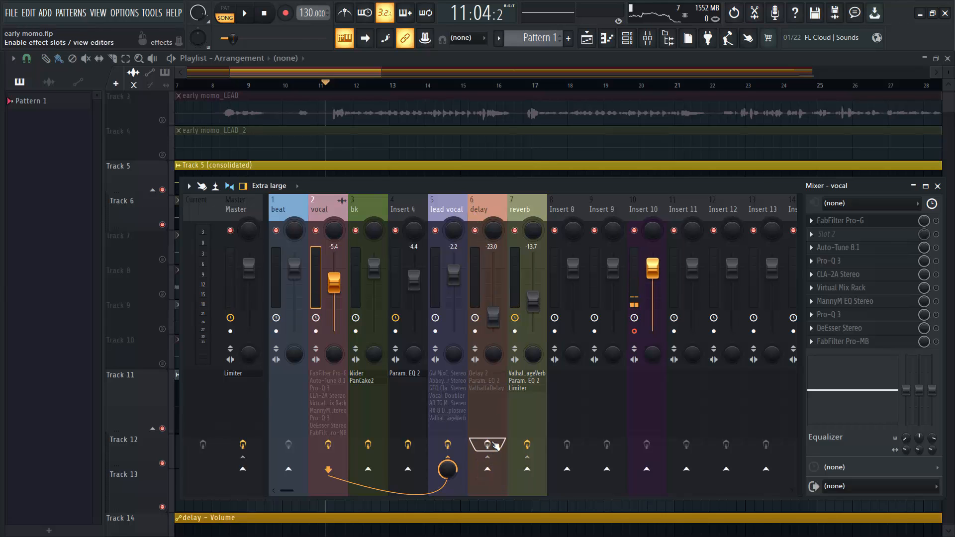
click(527, 444)
click(515, 230)
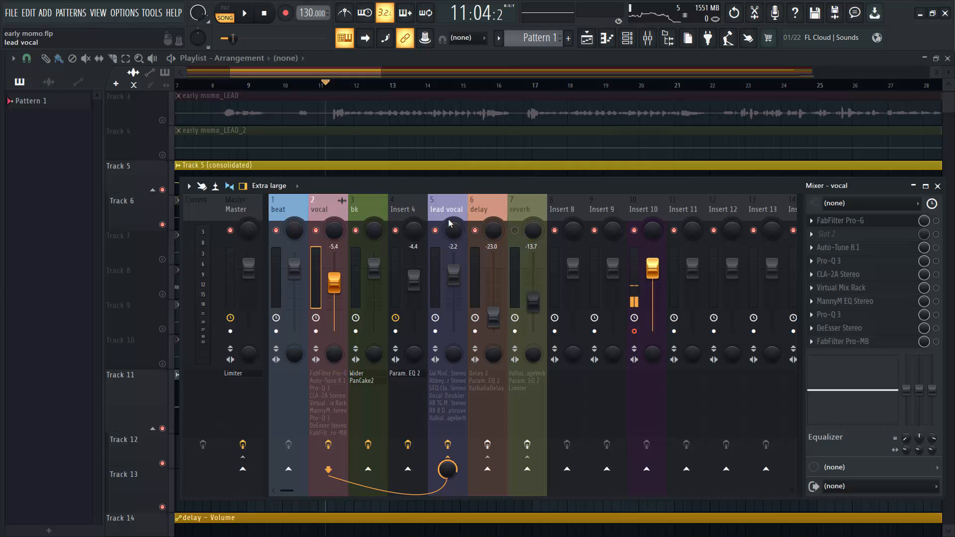
click(476, 231)
key(space)
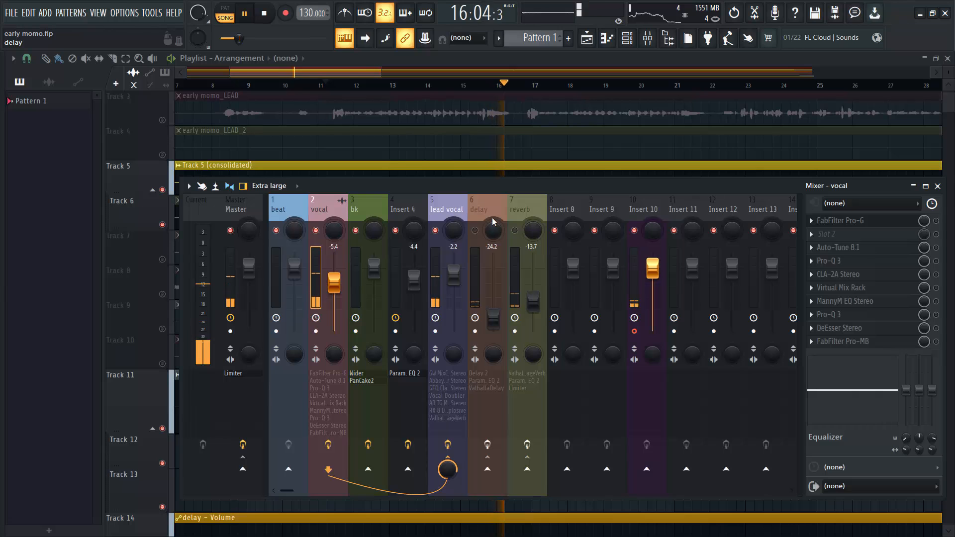
key(space)
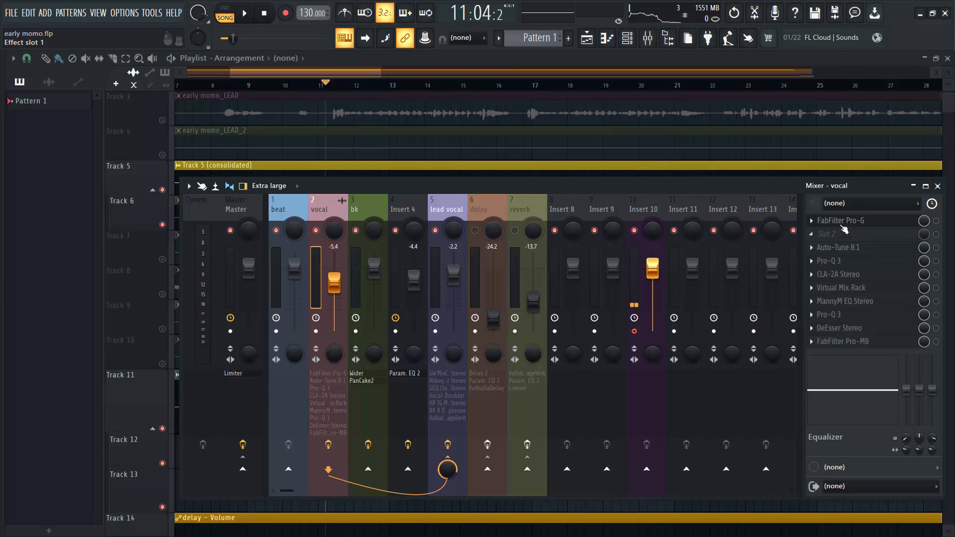
Re-enable FabFilter Pro-G on the vocal track and examine its threshold control
click(936, 220)
click(837, 224)
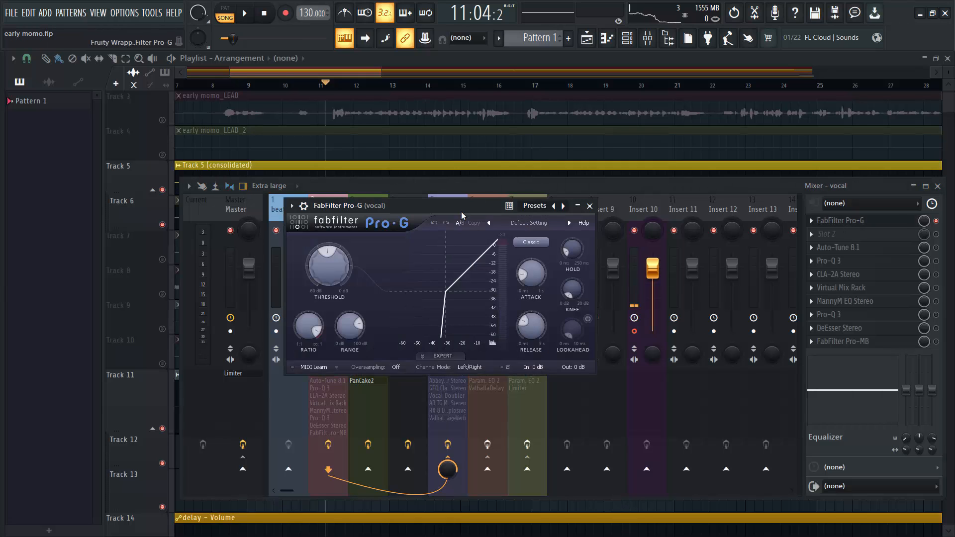
drag(407, 206, 416, 205)
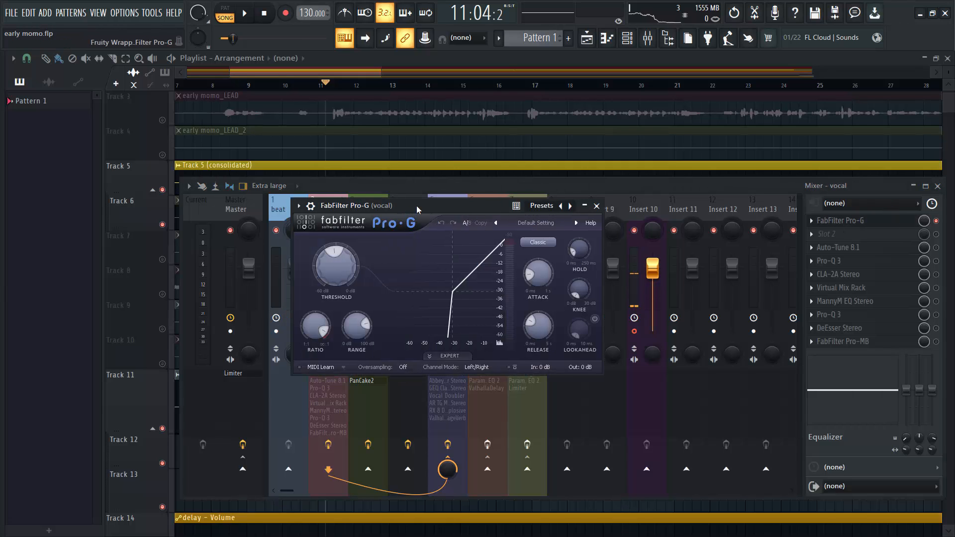
mouse_move(338, 285)
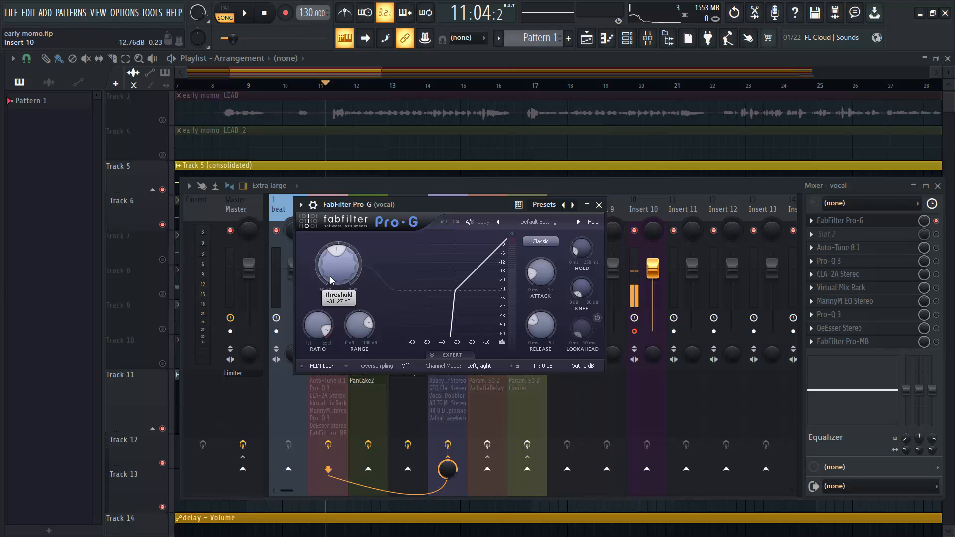
click(599, 205)
Unmute the beat on playlist Track 8 and mute the beat track in the mixer while auditioning the gated vocal
key(space)
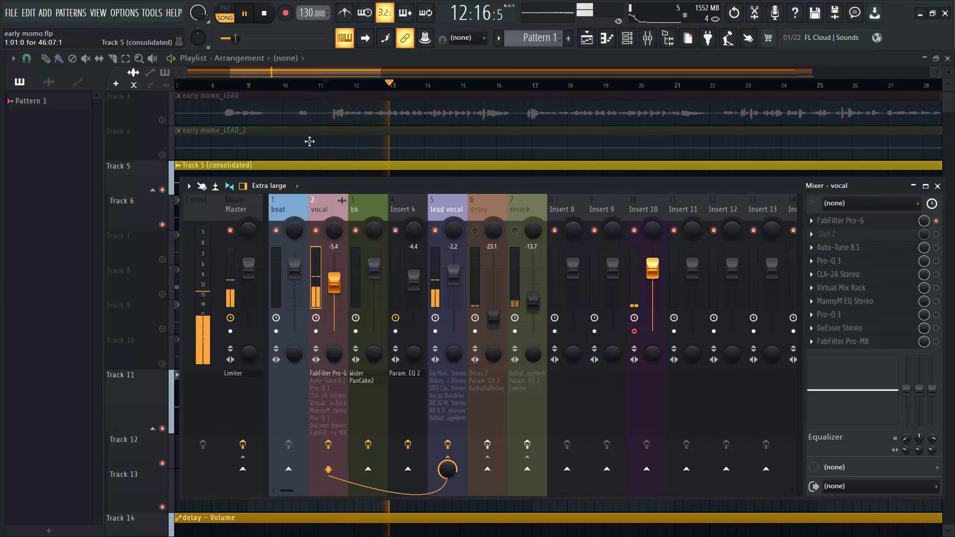
key(F9)
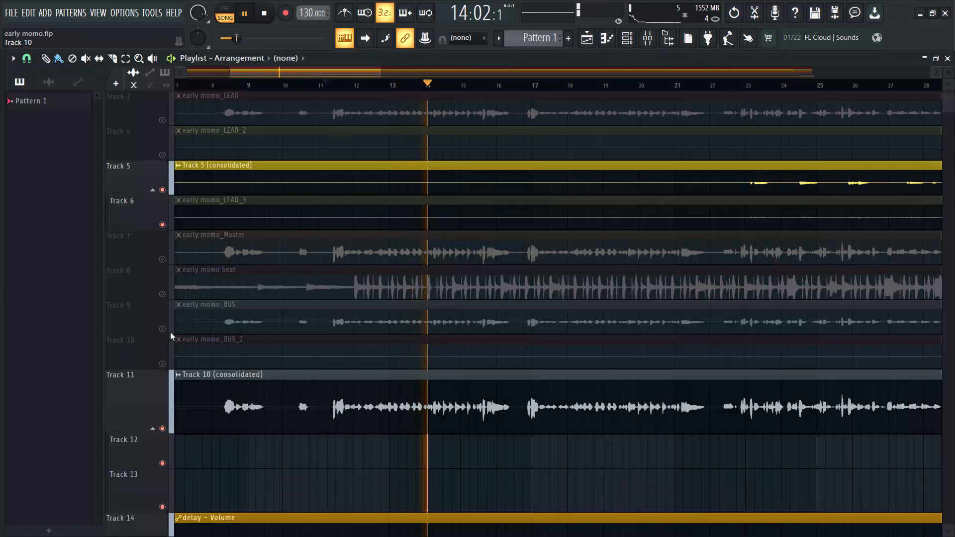
click(163, 295)
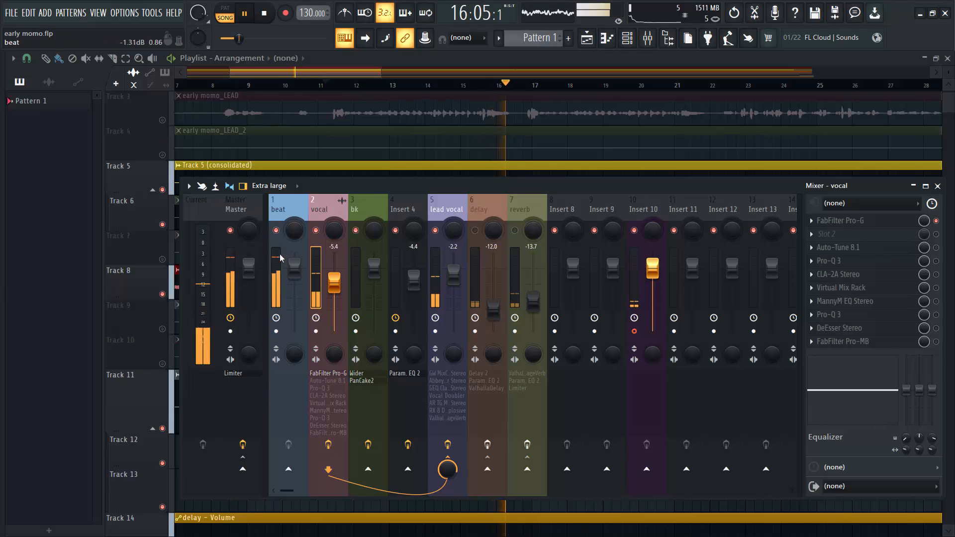
click(276, 230)
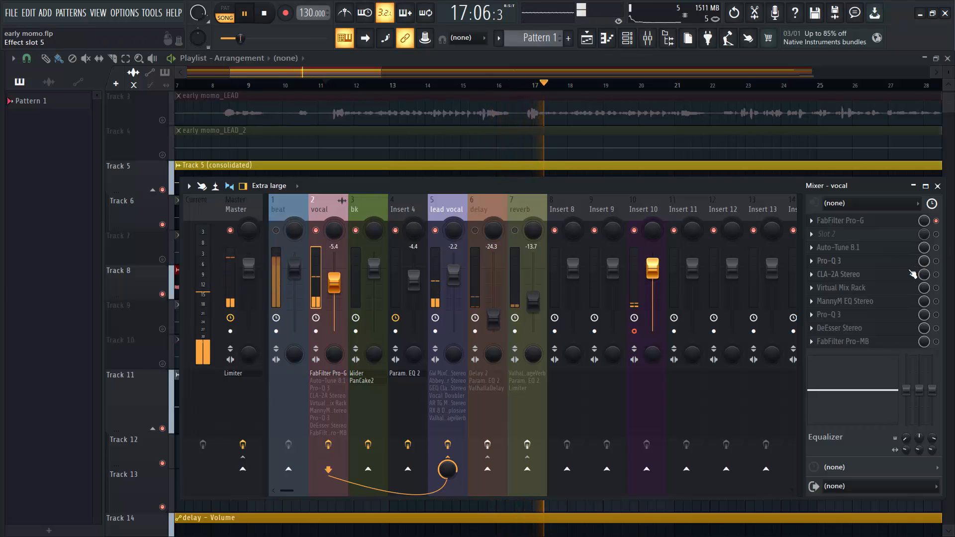
key(space)
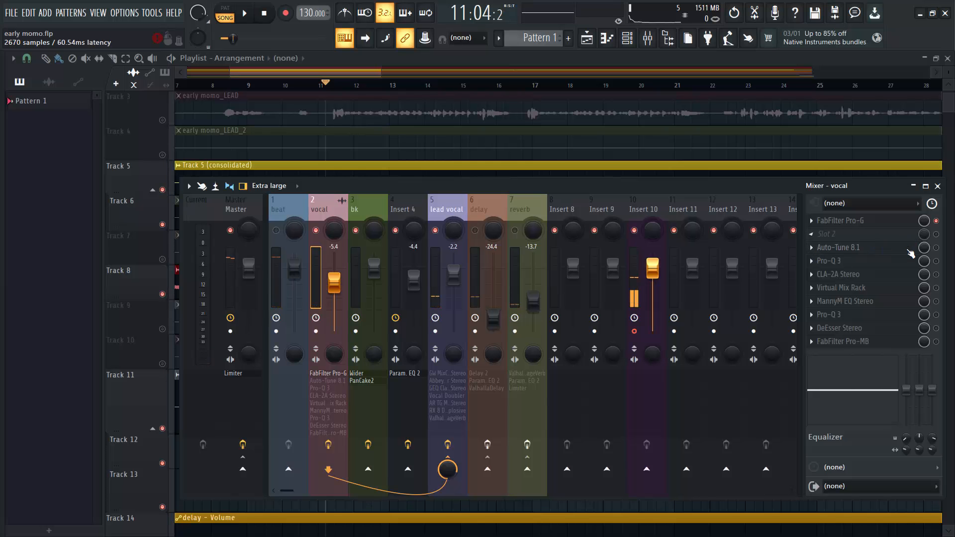
Enable Auto-Tune 8.1 on the vocal track and open its window clear of the mixer's effect list
click(936, 248)
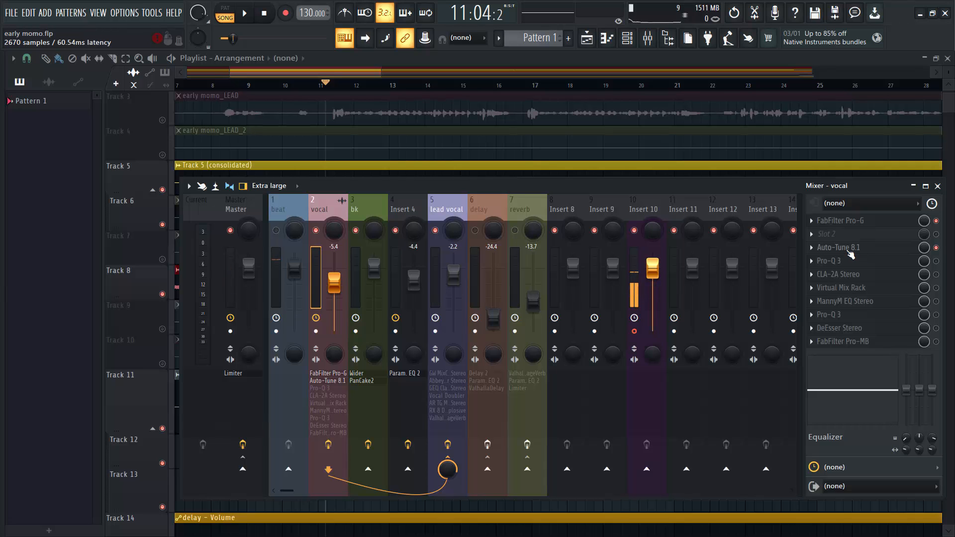
click(847, 249)
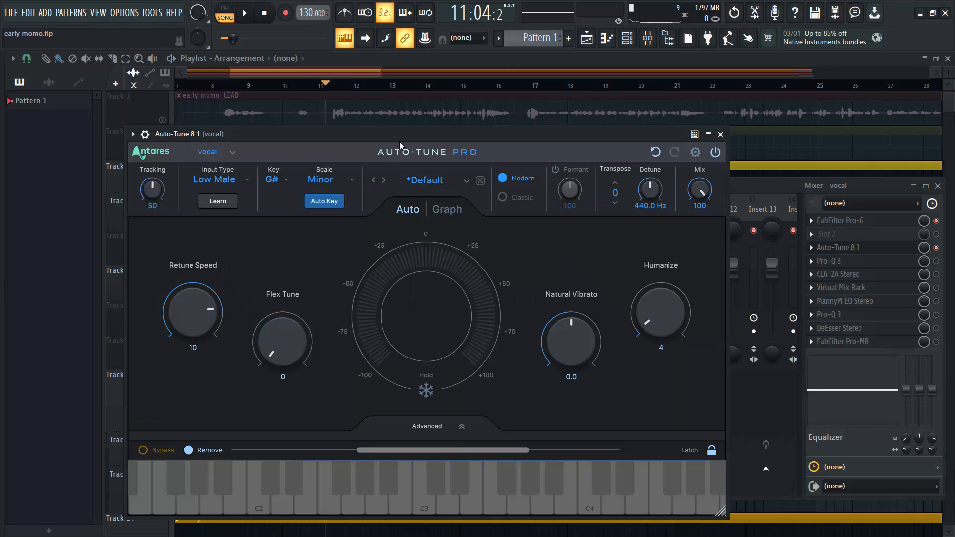
drag(420, 115, 438, 101)
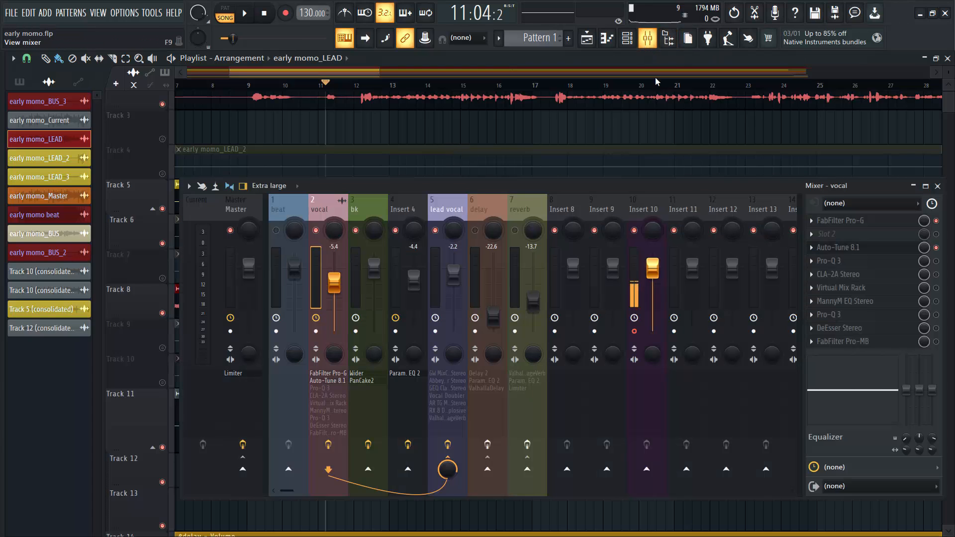
click(647, 39)
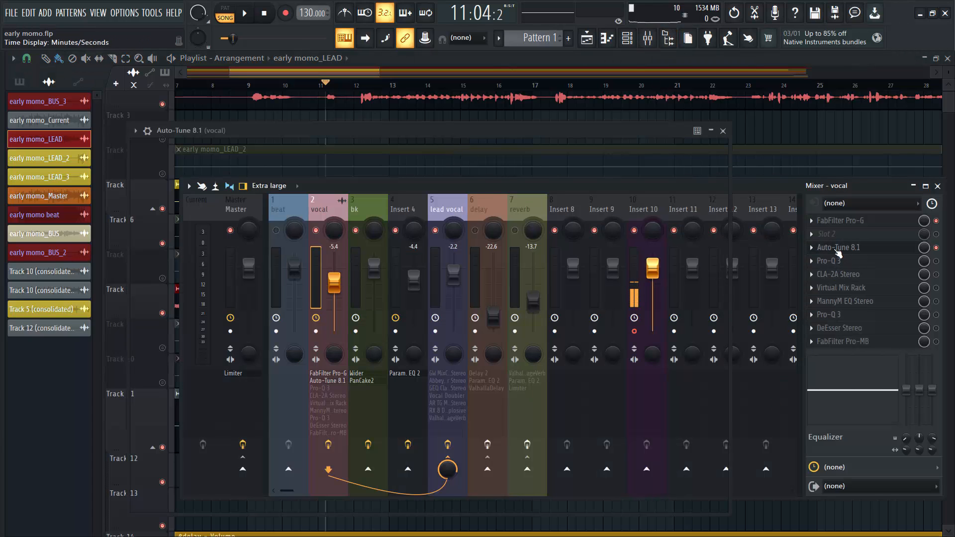
click(841, 248)
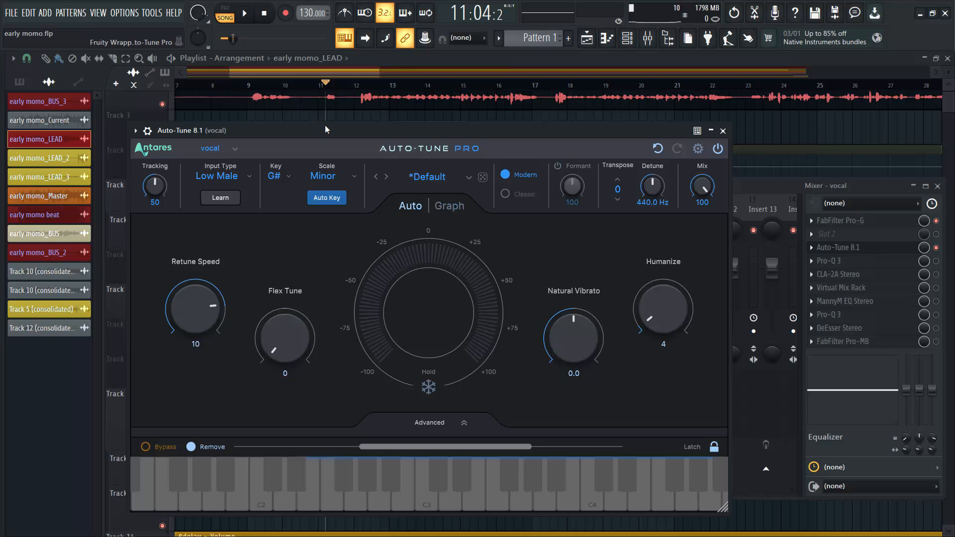
drag(324, 127, 396, 76)
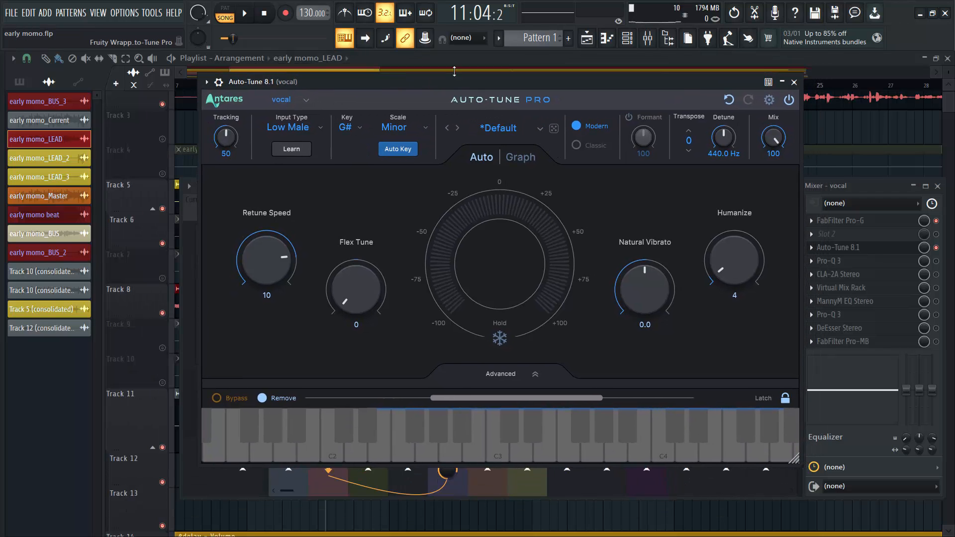
Examine the Input Type options in Auto-Tune 8.1, keeping Low Male selected
click(291, 128)
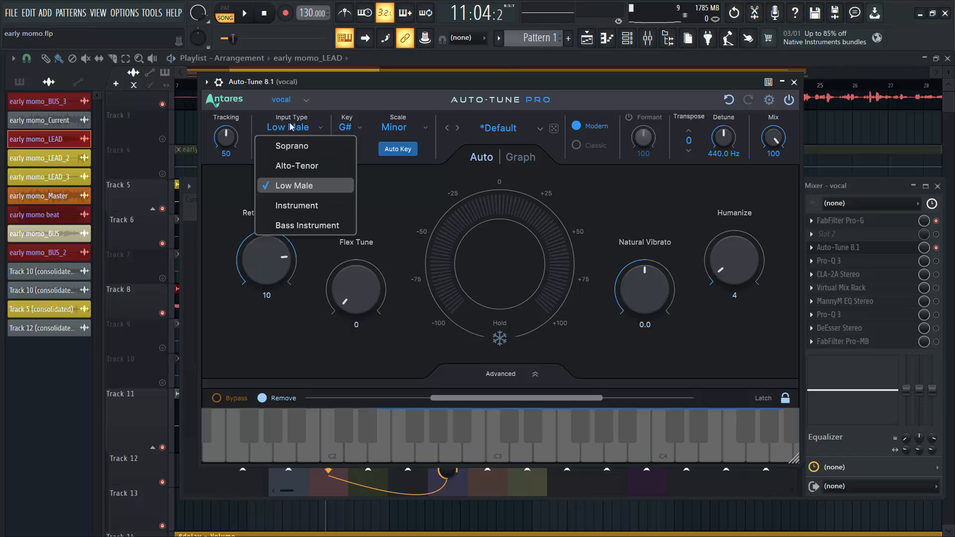
click(297, 187)
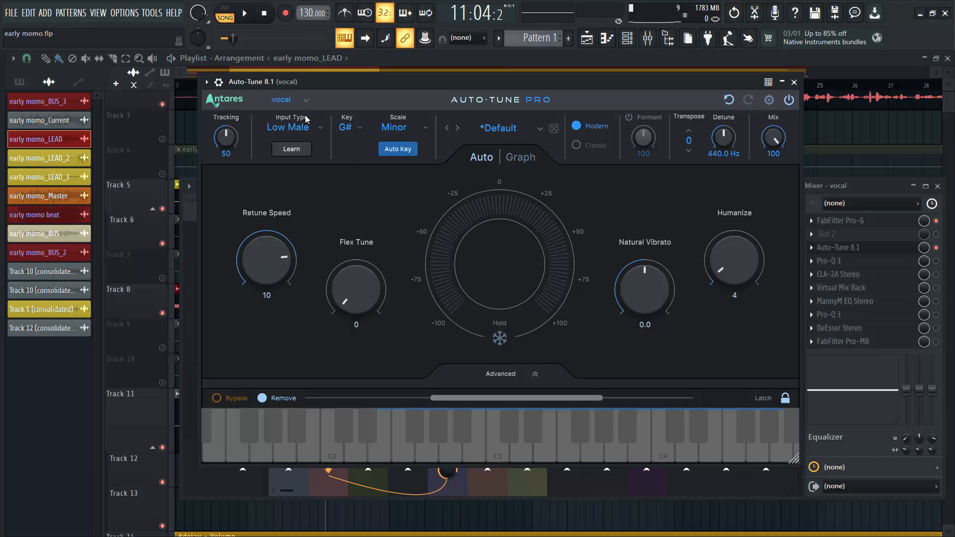
click(305, 130)
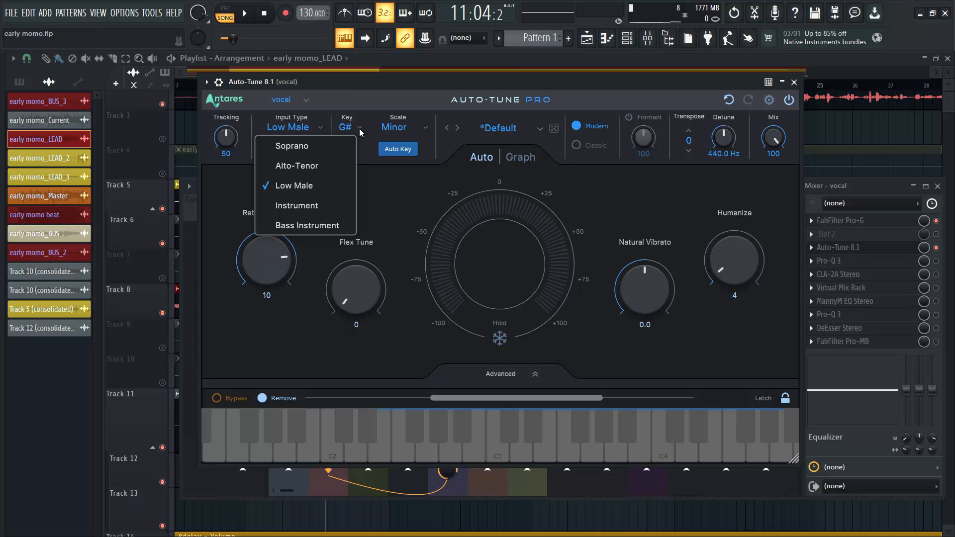
click(397, 118)
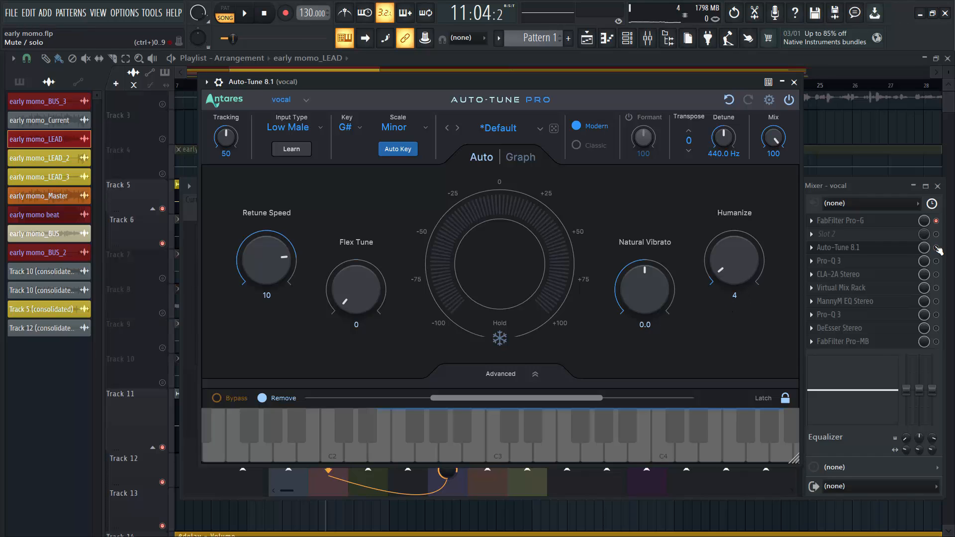
Re-enable Auto-Tune 8.1 and audition the tuned vocal, close the plugin and unmute the beat track in the mixer
click(936, 247)
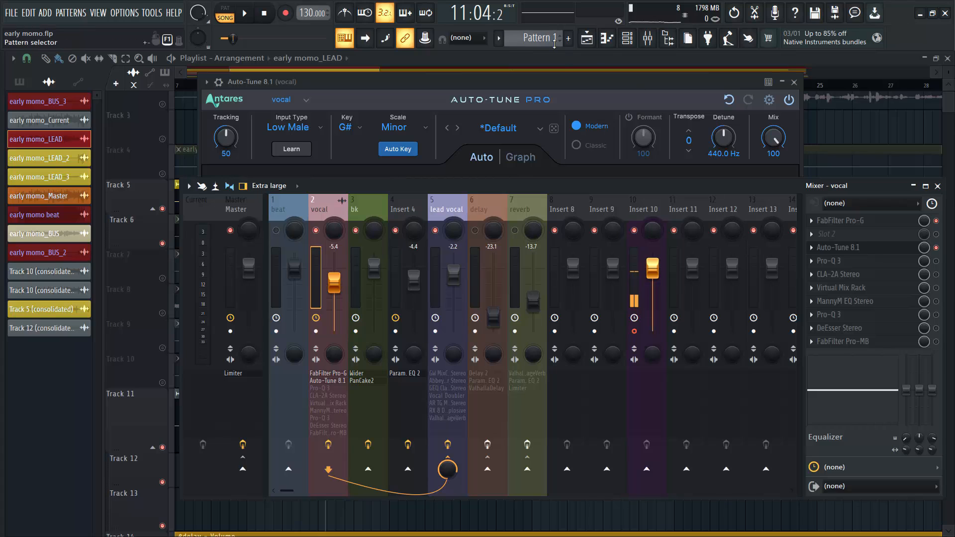
click(572, 87)
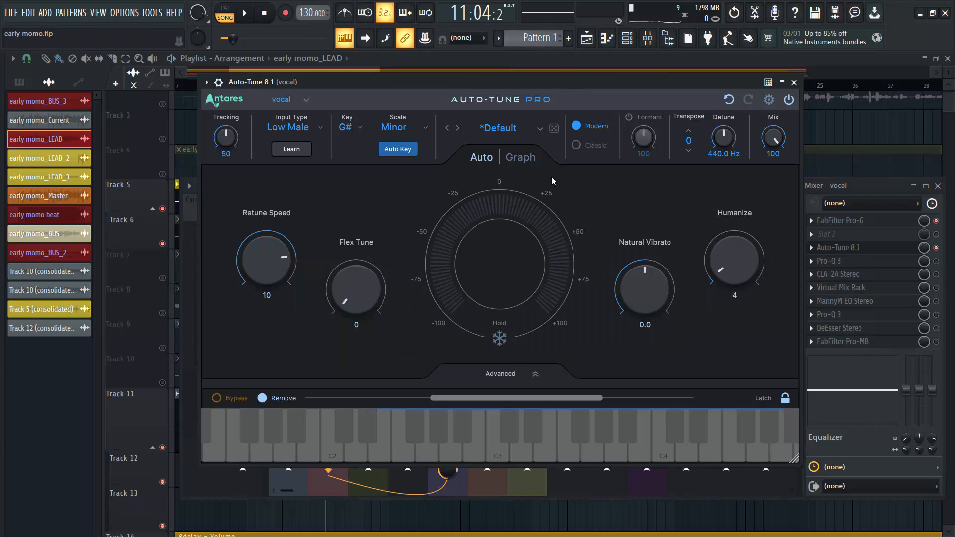
key(space)
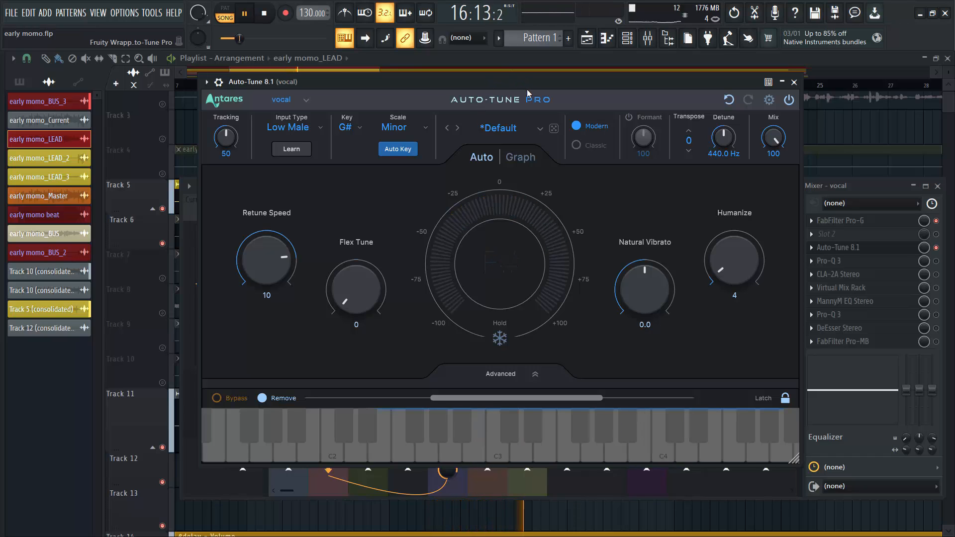
click(795, 82)
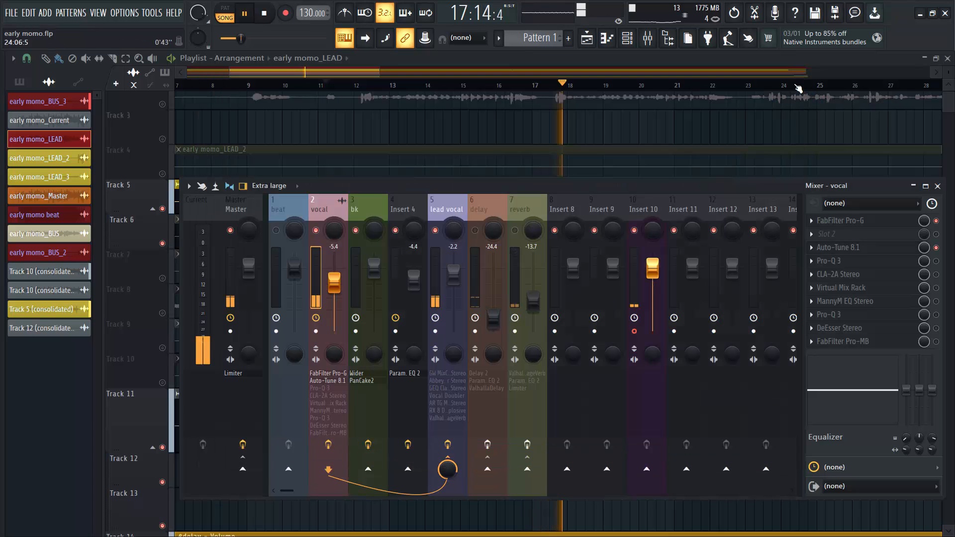
key(space)
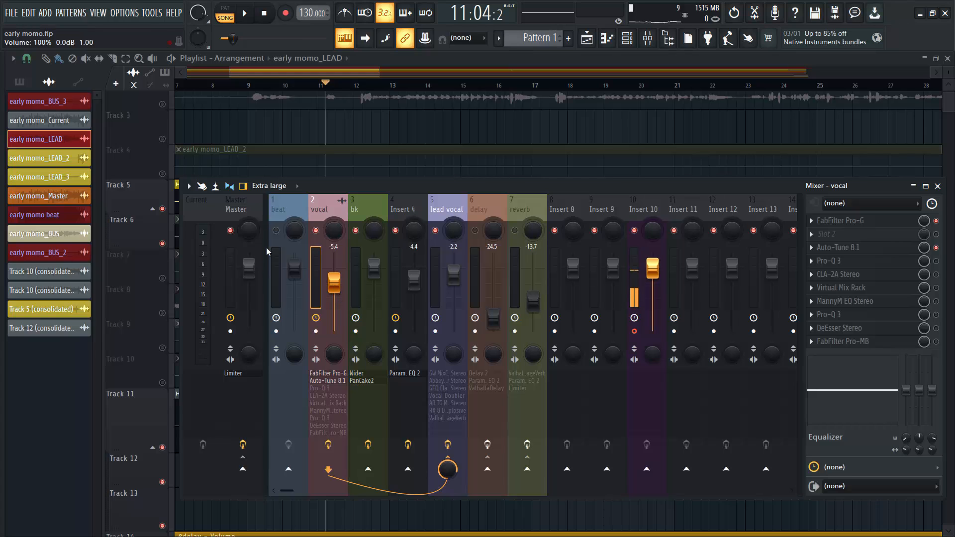
click(276, 230)
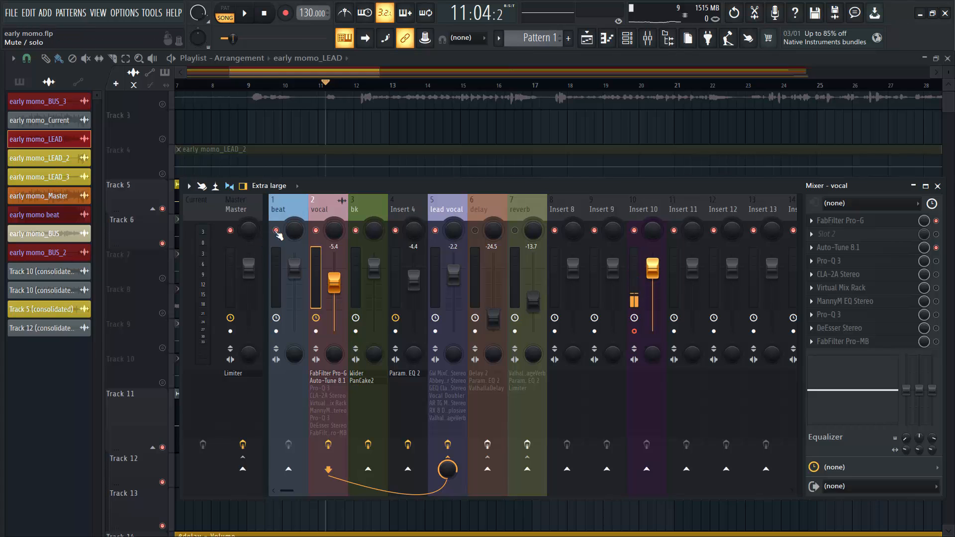
Unmute the beat on playlist Track 8 and audition it together with the tuned vocal, briefly toggling the mute on Track 11
key(space)
key(space)
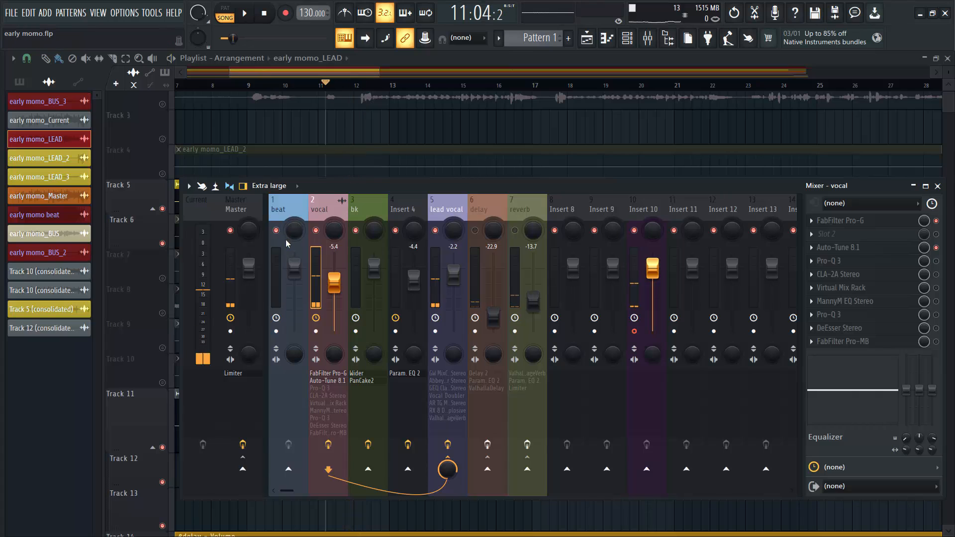
key(F9)
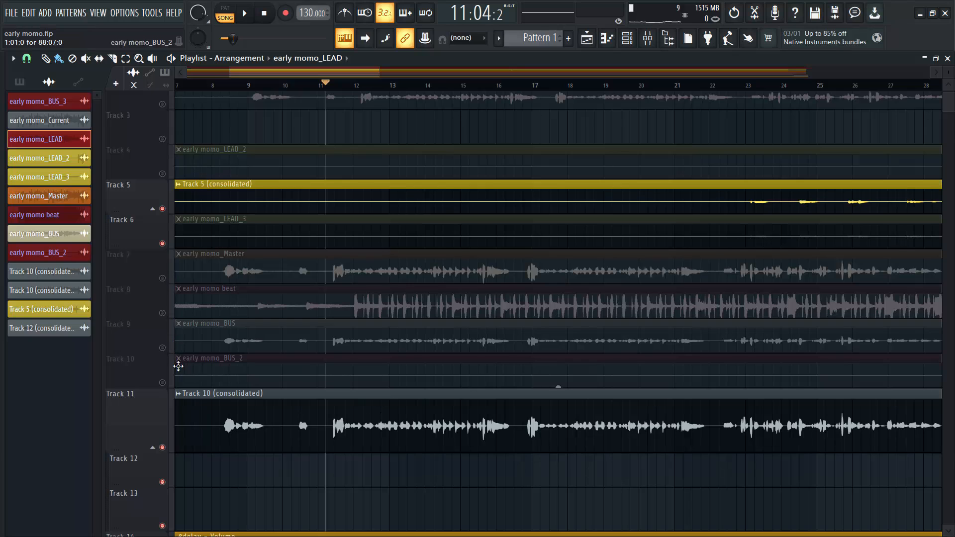
click(163, 313)
key(space)
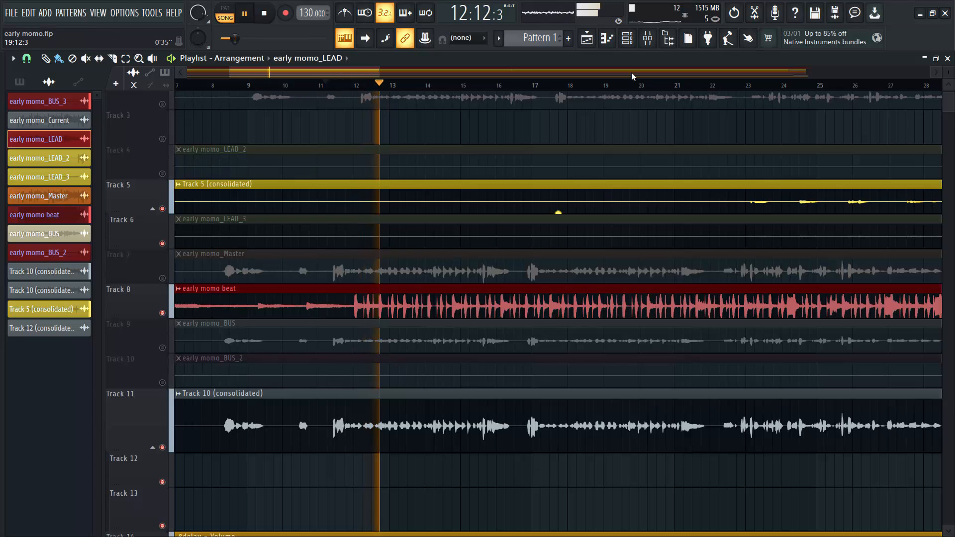
click(162, 448)
click(163, 448)
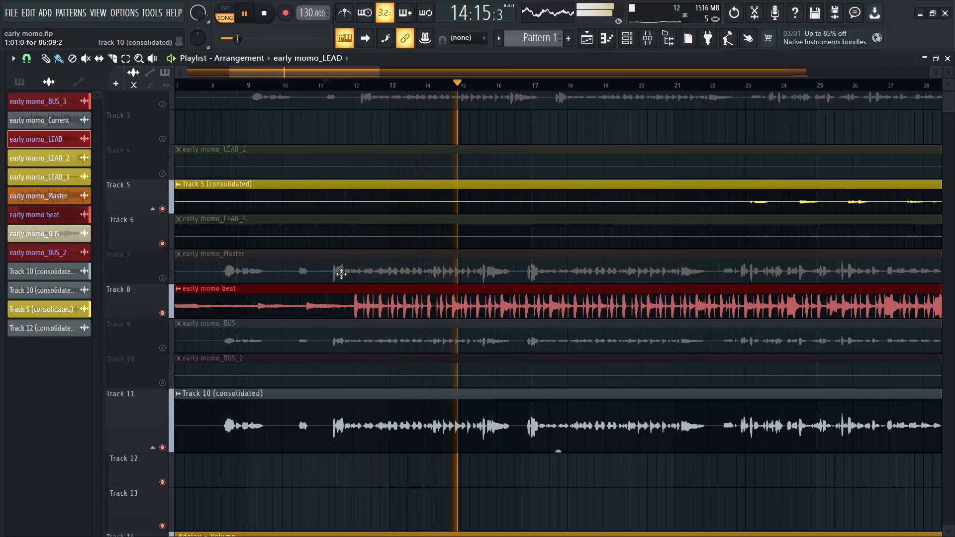
Mute the beat track in the mixer and audition the gated, tuned vocal on its own
click(647, 39)
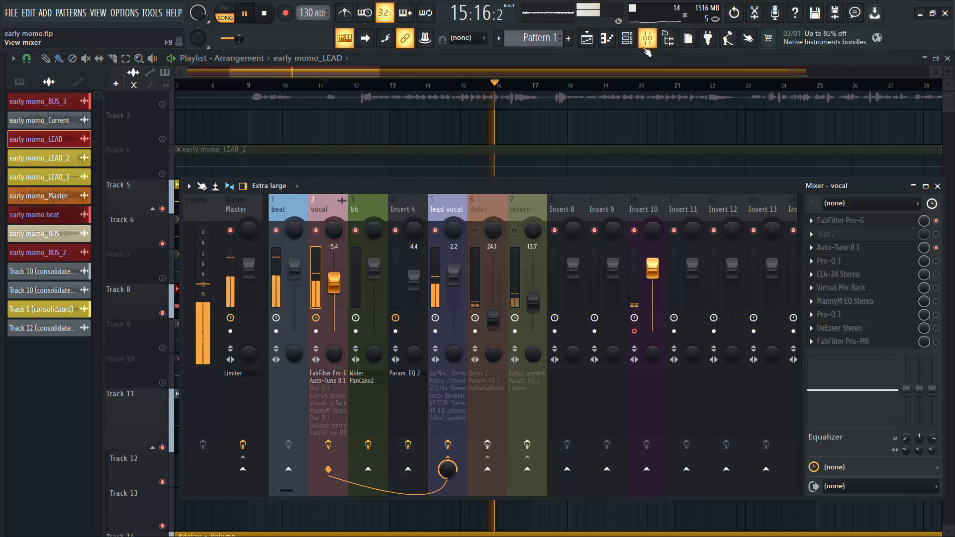
click(276, 230)
key(space)
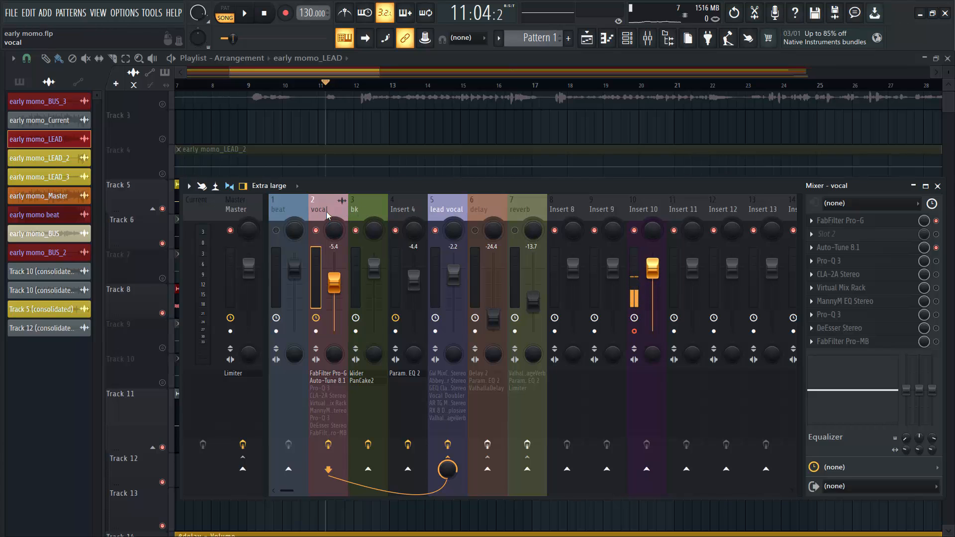
key(space)
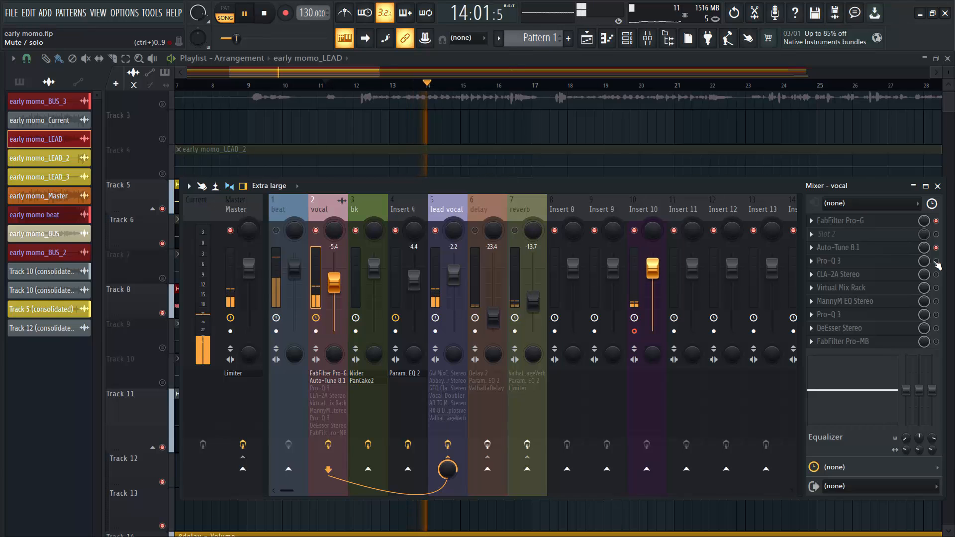
key(space)
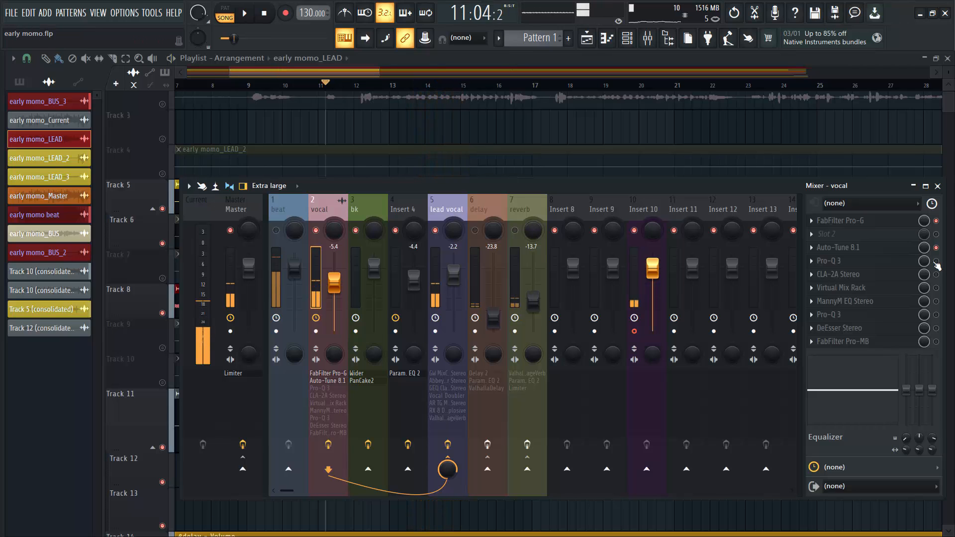
Enable Pro-Q 3 in effect slot 4 of the vocal track, open its window and audition the 247.62 Hz band in solo
click(847, 267)
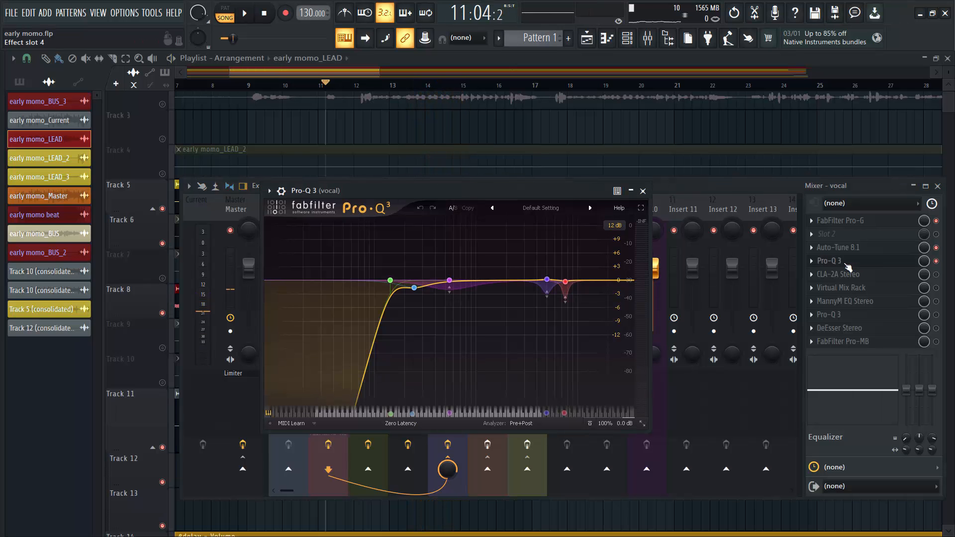
drag(445, 190, 455, 168)
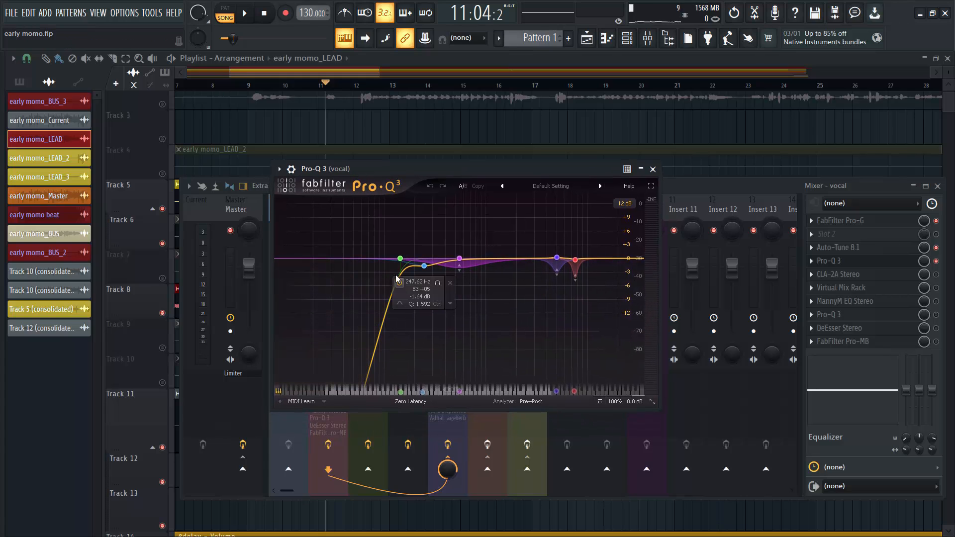
click(424, 267)
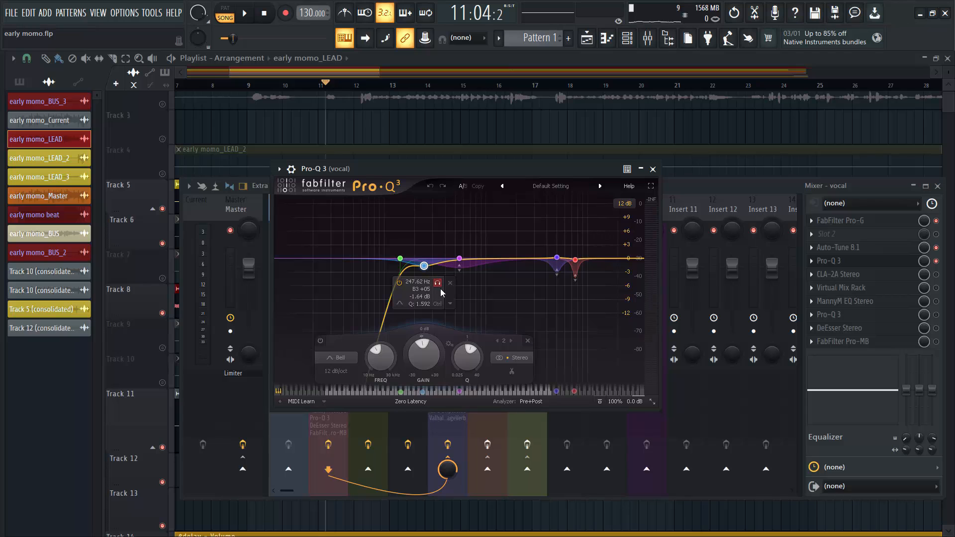
click(438, 283)
key(space)
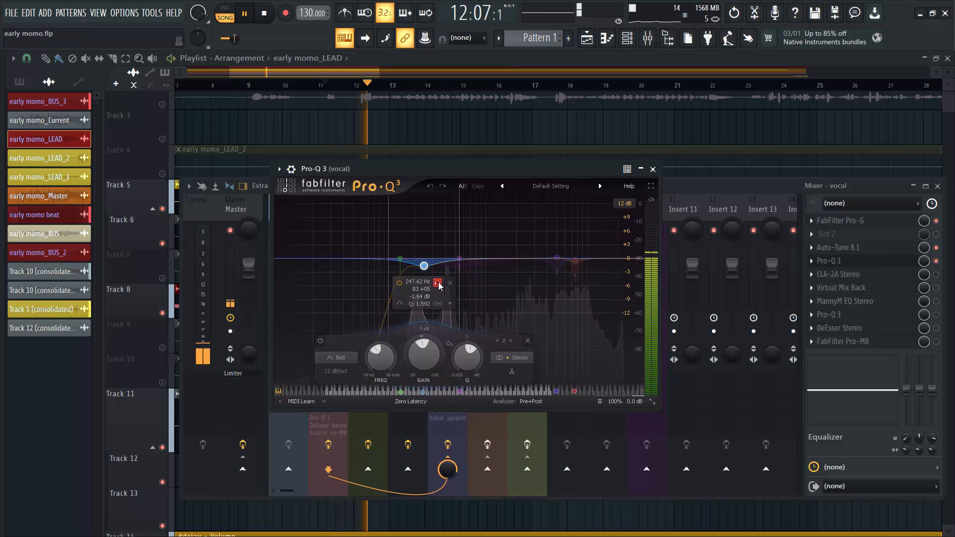
click(438, 283)
key(space)
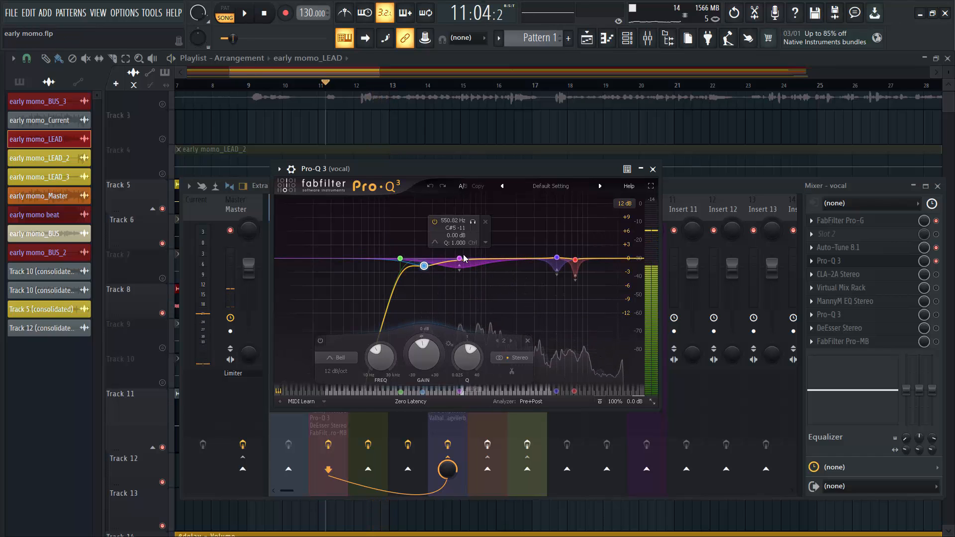
Audition the 550.82 Hz dynamic band of the vocal's Pro-Q 3 in solo, restoring the full EQ before stopping playback
click(459, 259)
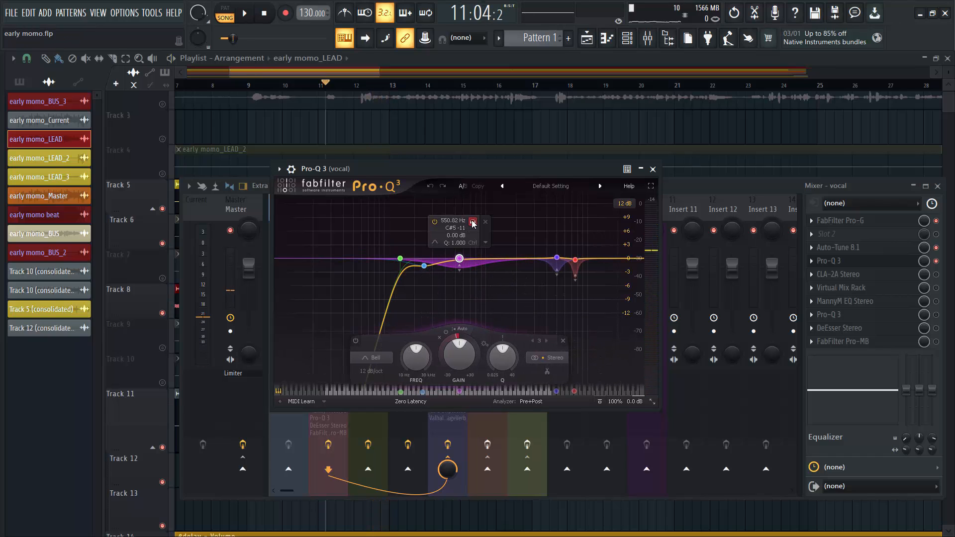
click(472, 221)
key(space)
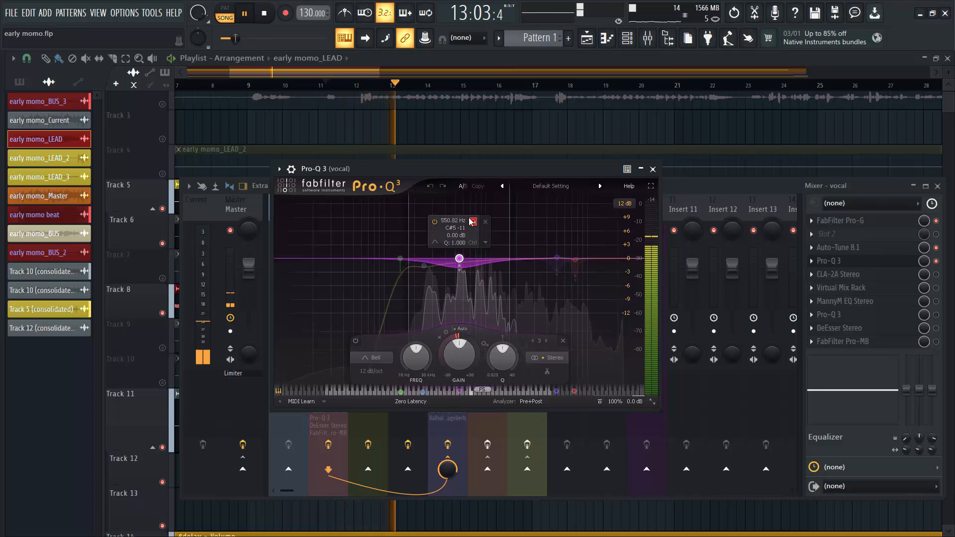
click(473, 221)
key(space)
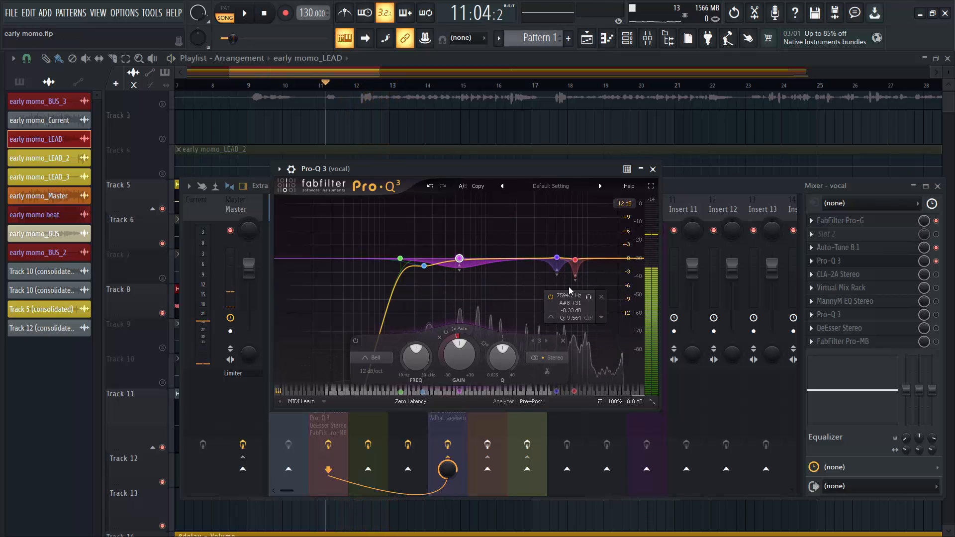
Add a bell band at about 1944 Hz in Pro-Q 3, make it dynamic with a range of about -1.83 dB, and undo the dynamic change
click(515, 259)
click(515, 259)
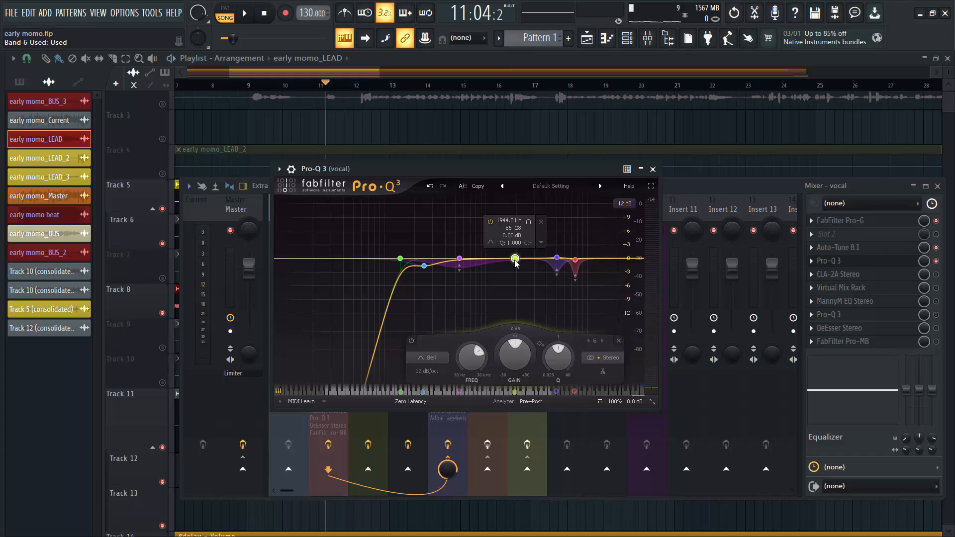
right_click(515, 259)
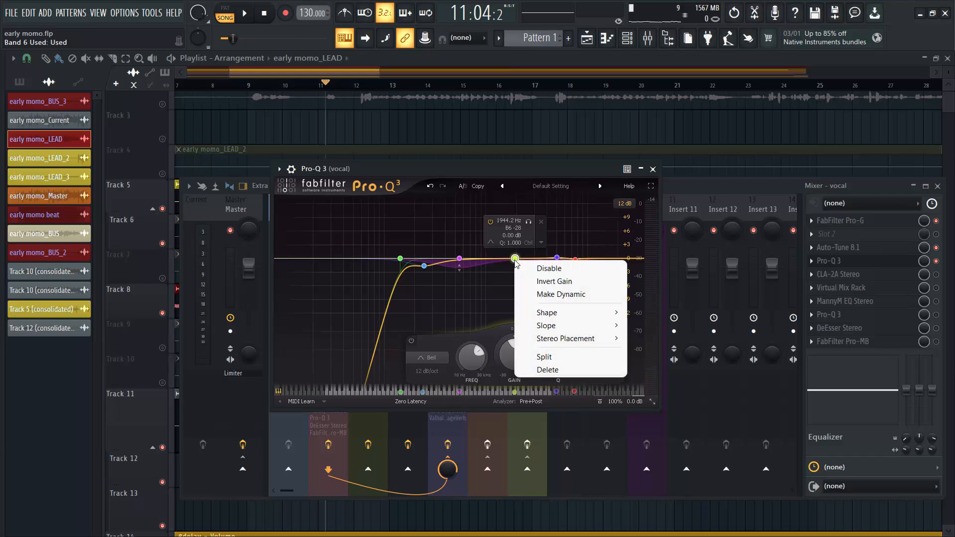
click(567, 294)
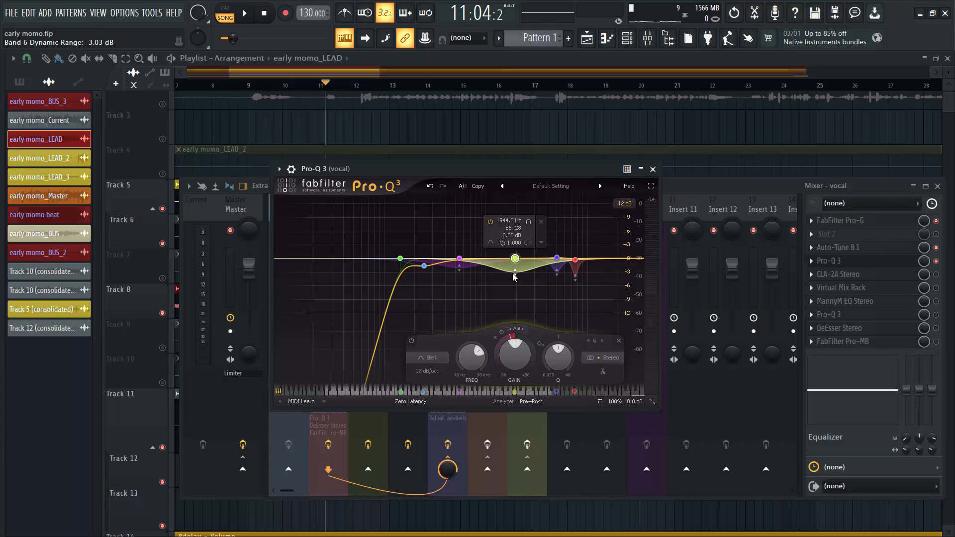
drag(513, 273, 513, 268)
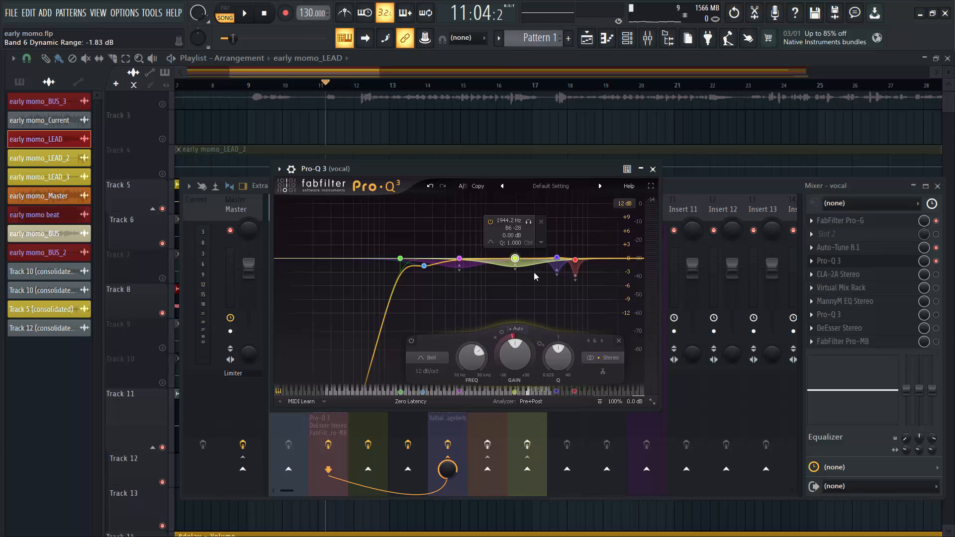
click(429, 186)
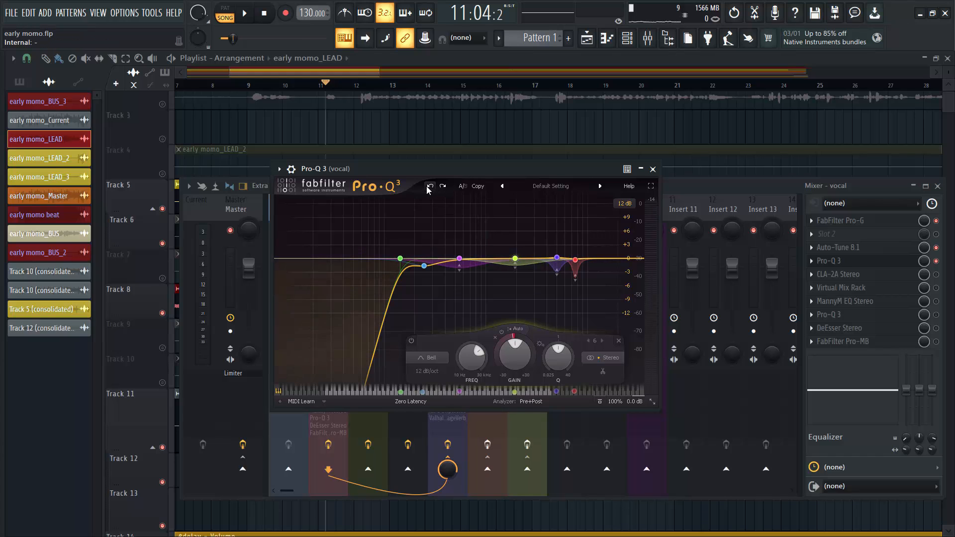
Solo the 550.82 Hz band again, play the vocal through it and compare it with the full EQ
click(460, 259)
click(470, 224)
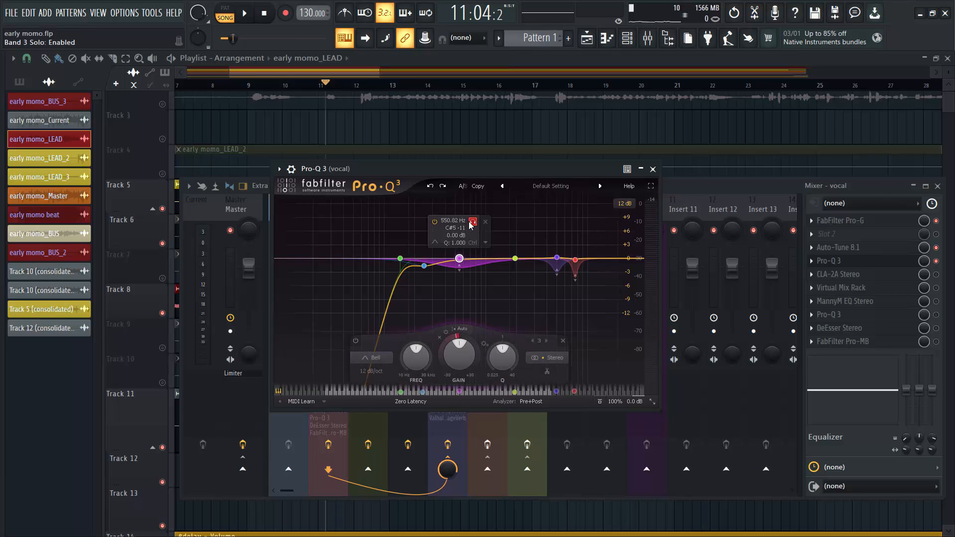
key(space)
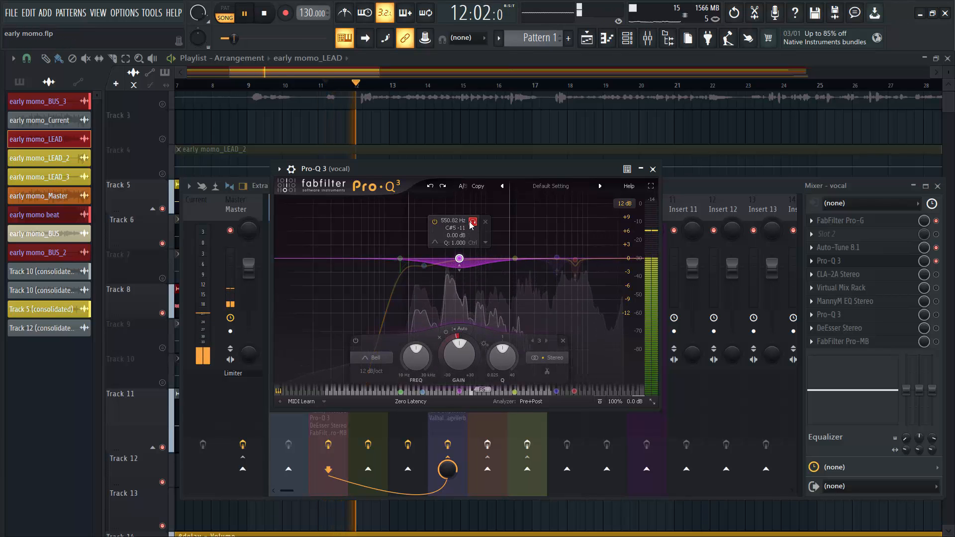
key(space)
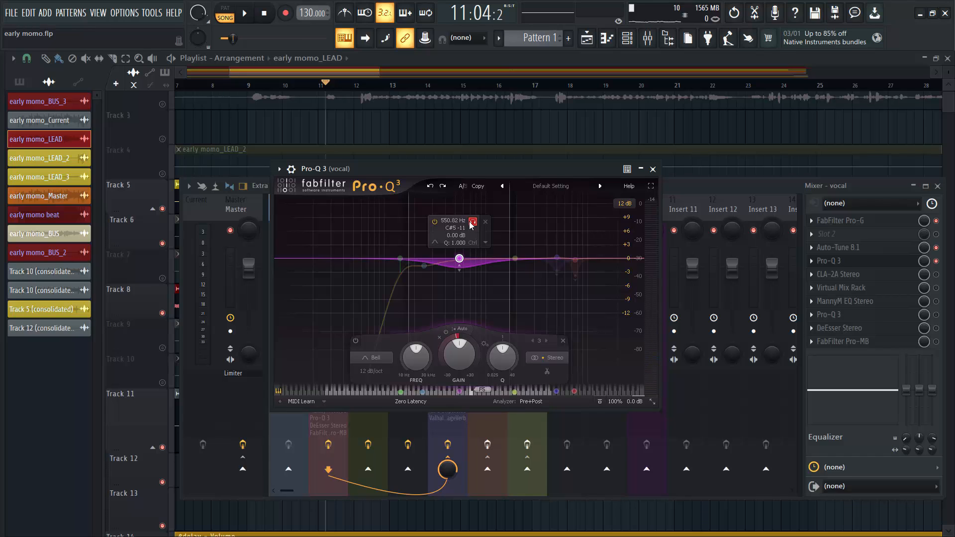
key(space)
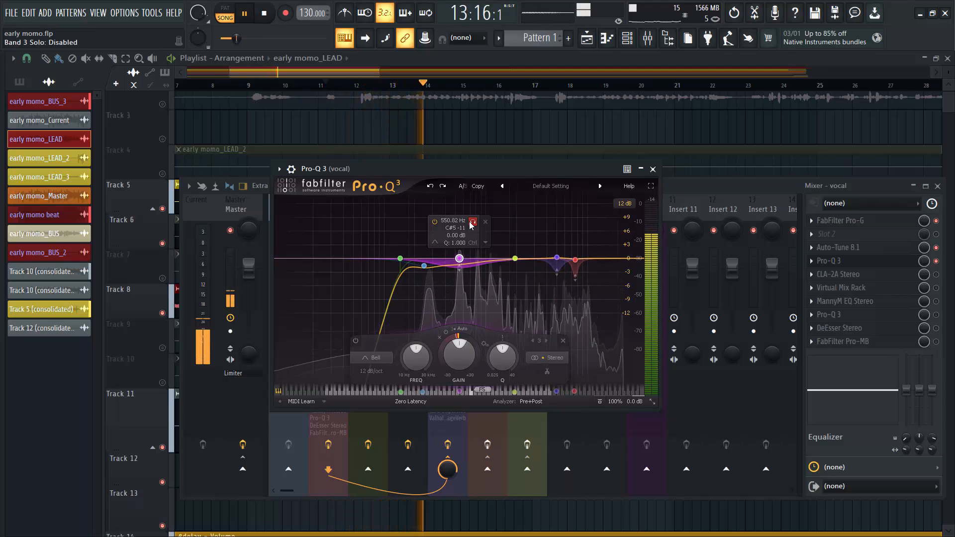
key(space)
Audition the 5006.5 Hz dynamic band in solo and compare it with the full EQ on the vocal
click(556, 258)
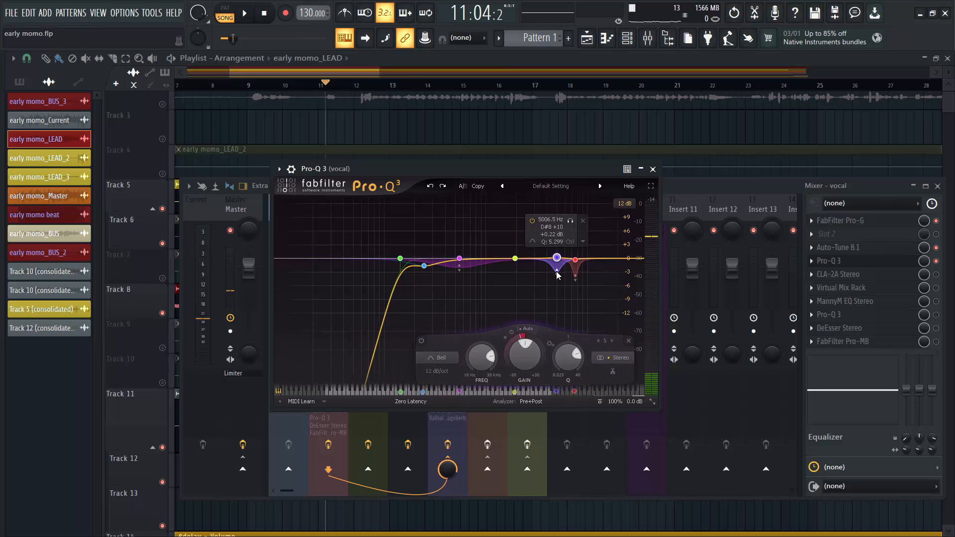
click(570, 220)
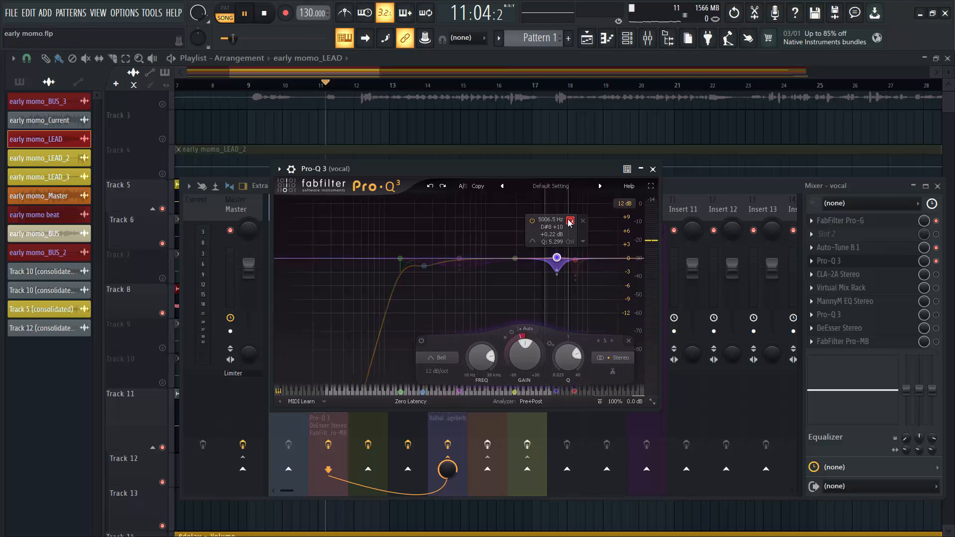
key(space)
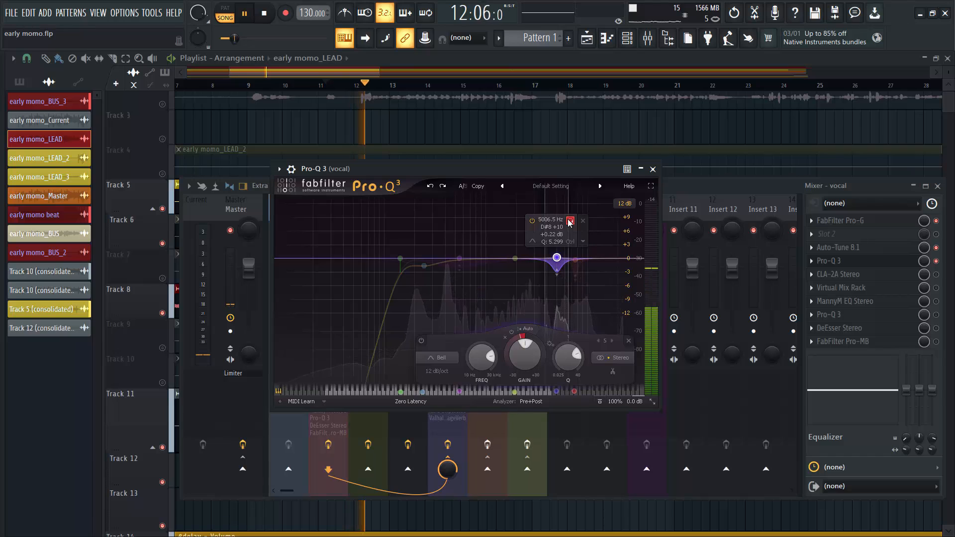
key(space)
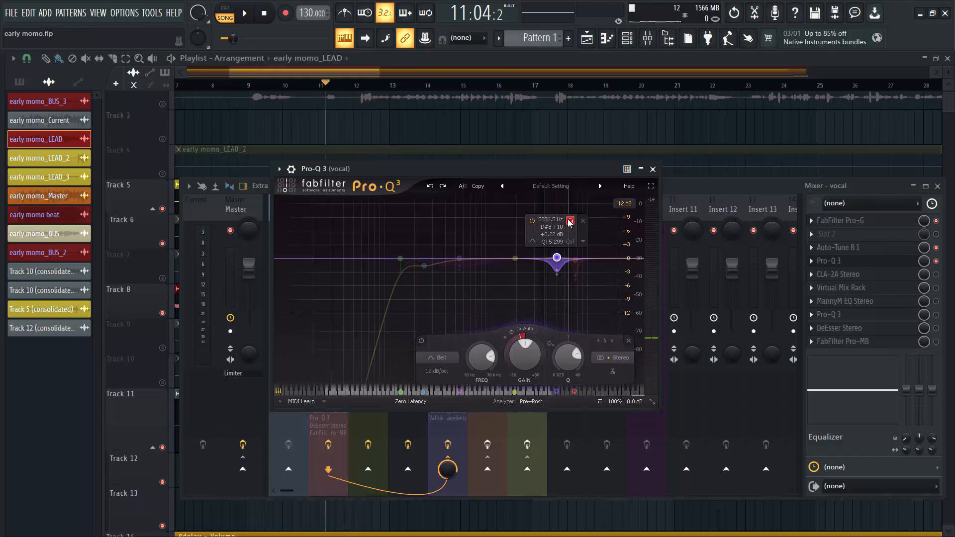
click(570, 220)
key(space)
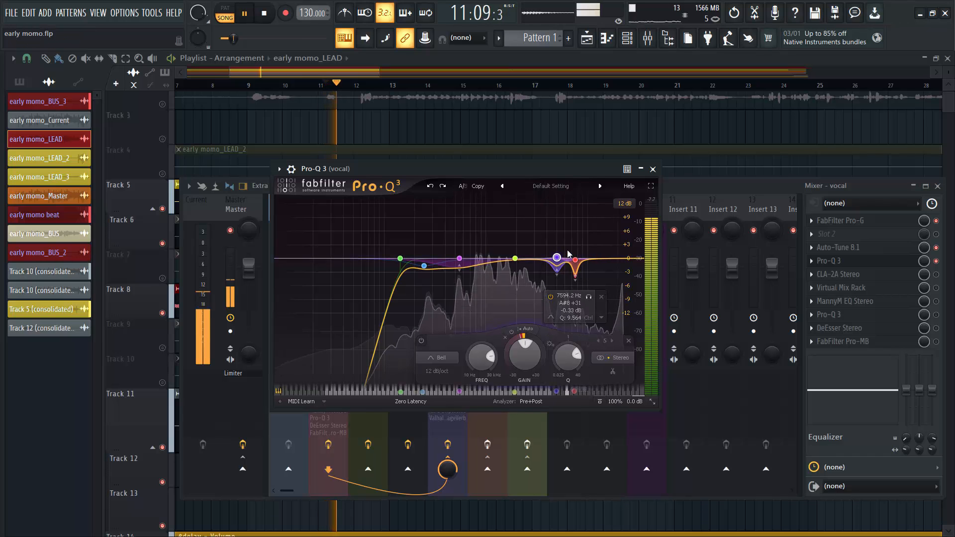
key(space)
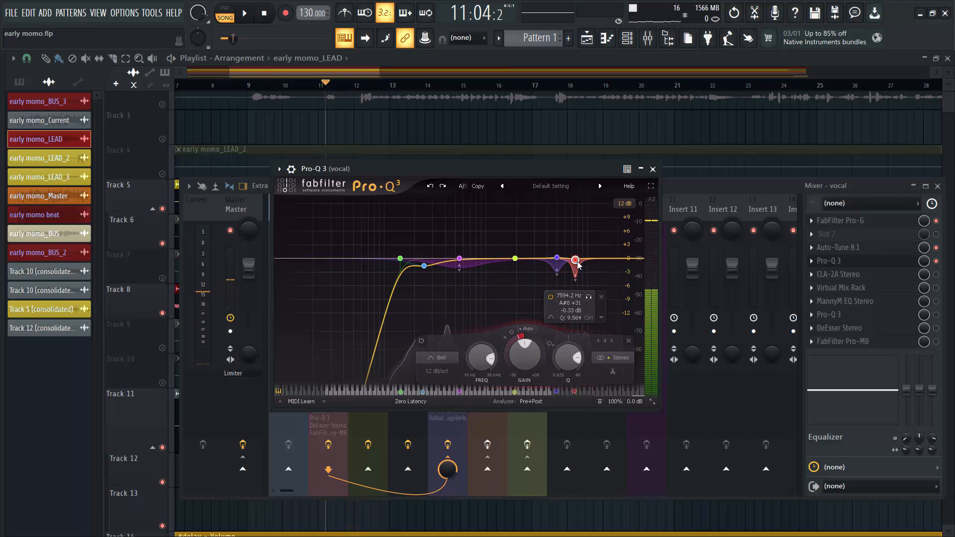
Audition the narrow 7594.2 Hz dynamic band in solo, turn its solo off and stop playback
click(589, 297)
key(space)
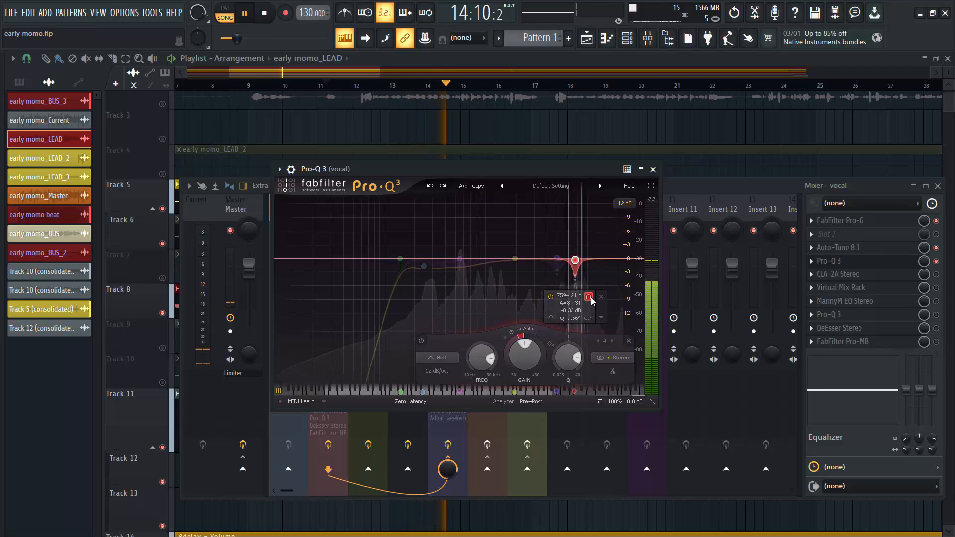
click(589, 296)
key(space)
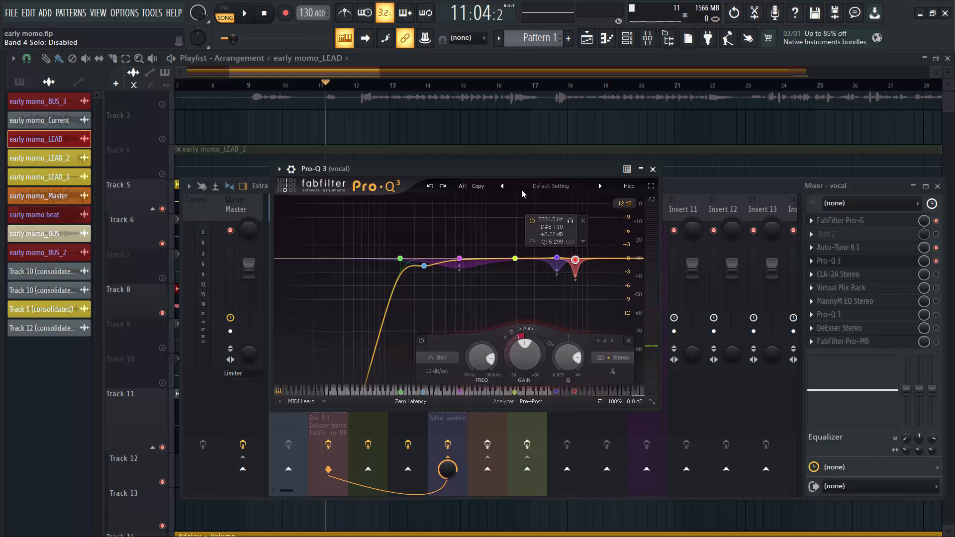
Unmute the beat track, play the equalised vocal together with it, stop playback and close Pro-Q 3
drag(524, 168, 544, 167)
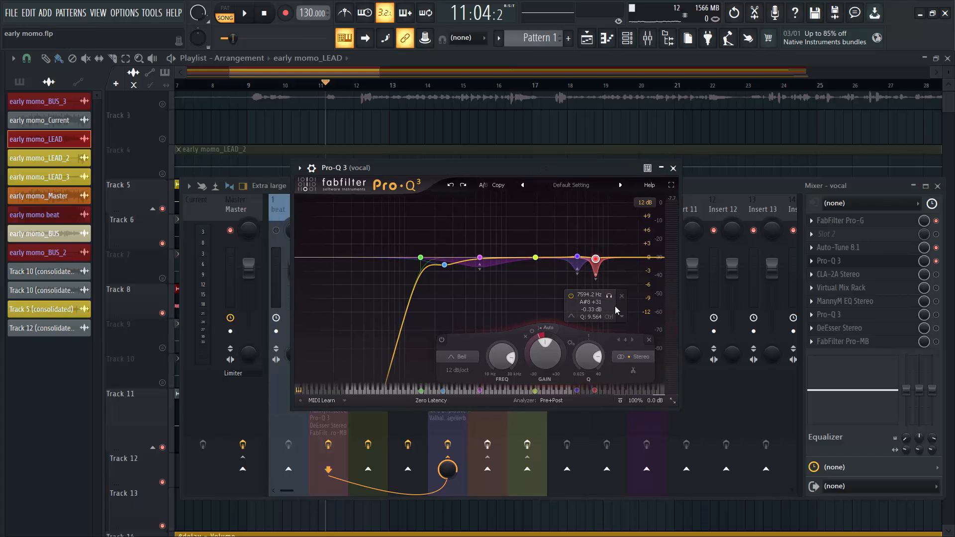
key(space)
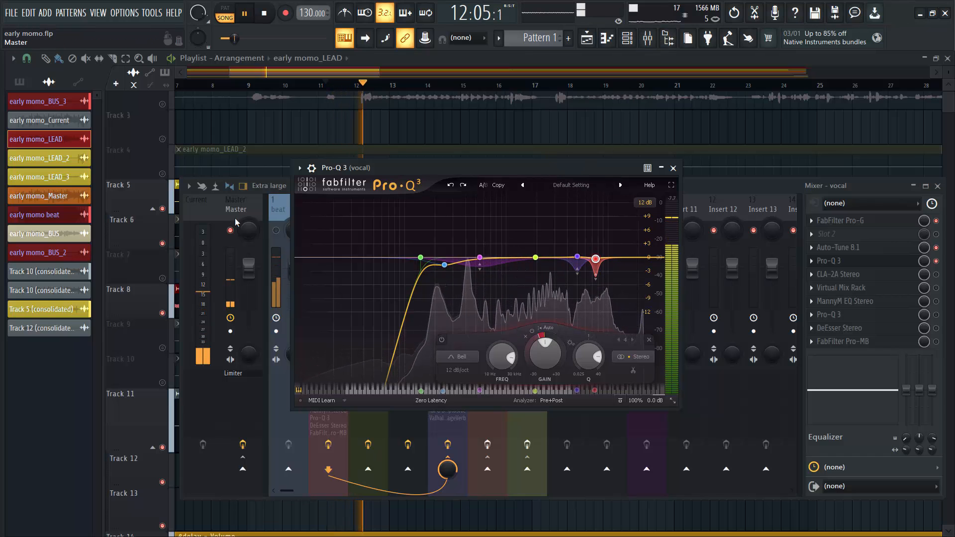
click(277, 231)
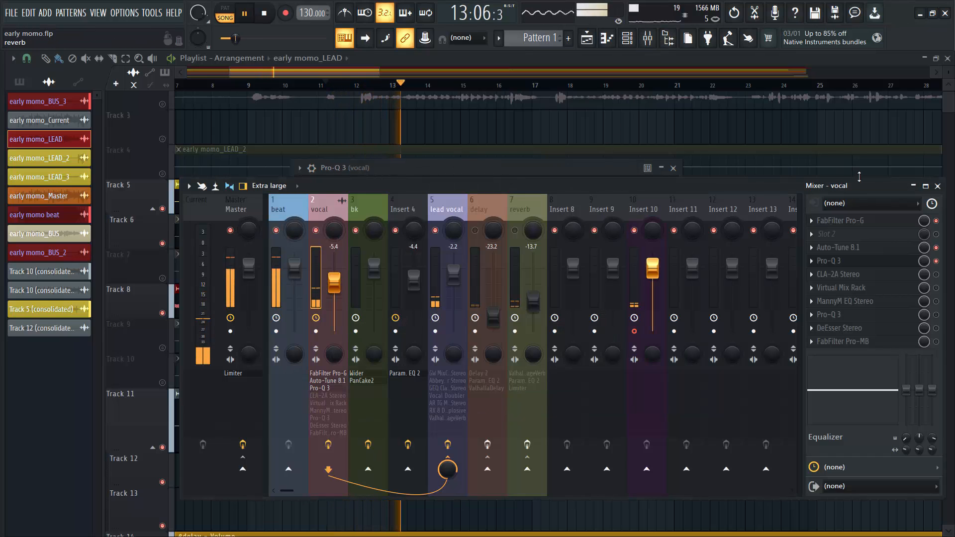
click(590, 169)
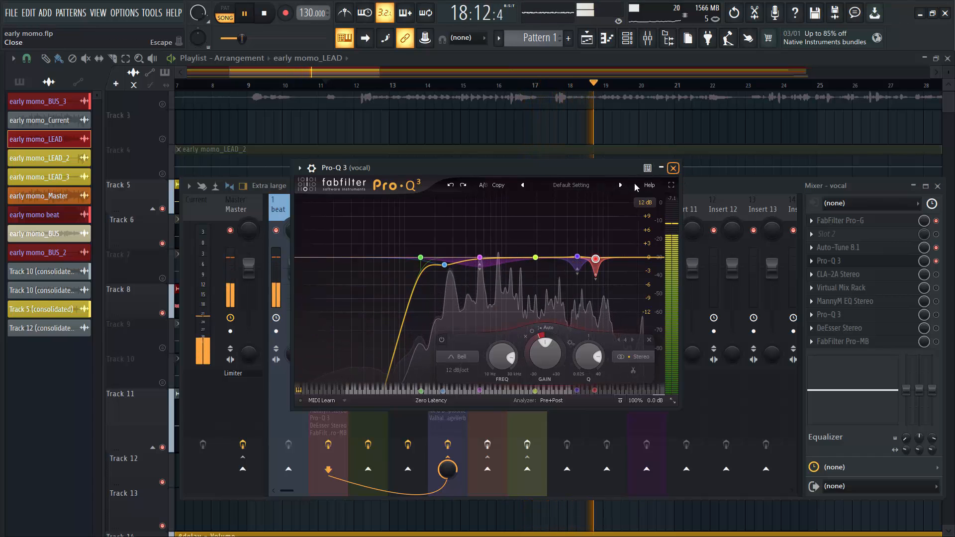
key(space)
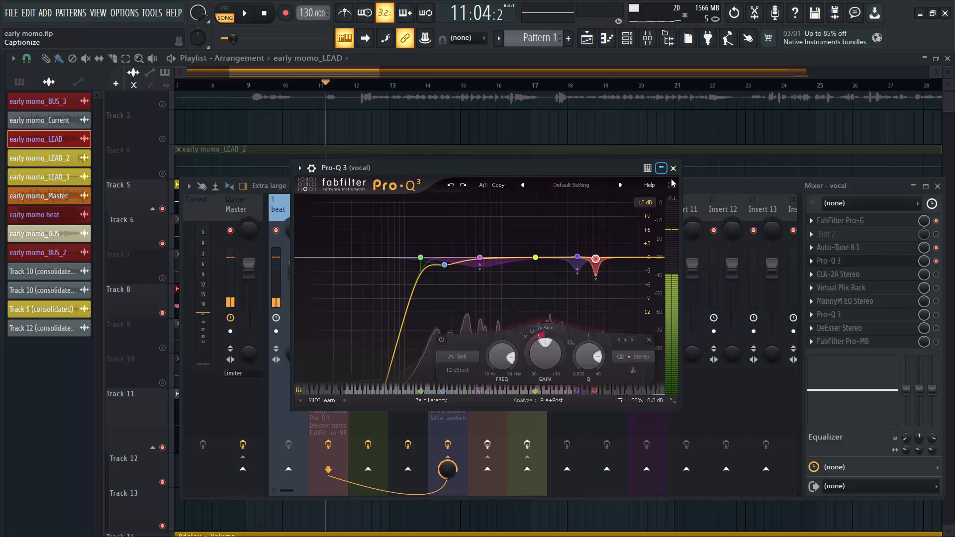
click(673, 169)
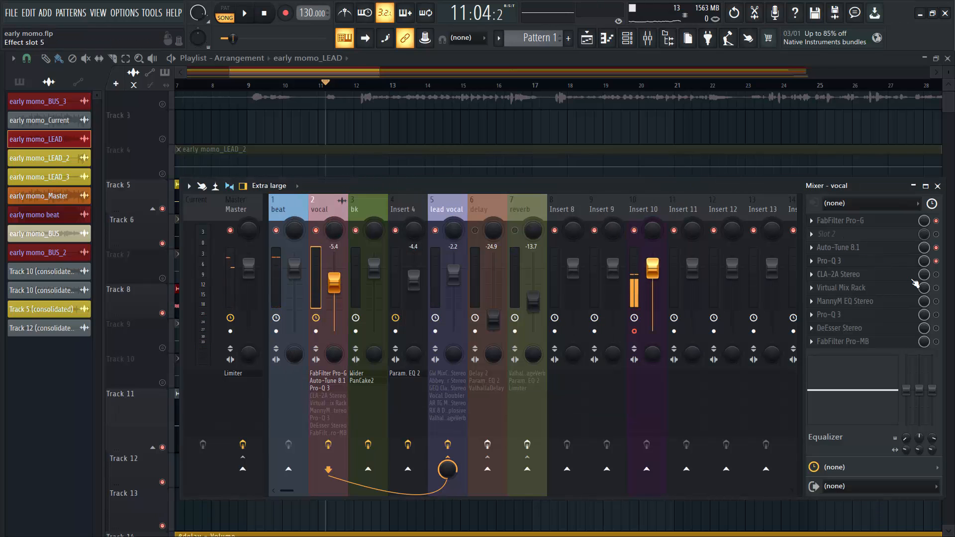
Enable the CLA-2A Stereo effect on the vocal track, open it and hide its wrapper settings to examine the gain and peak reduction
click(937, 274)
click(861, 274)
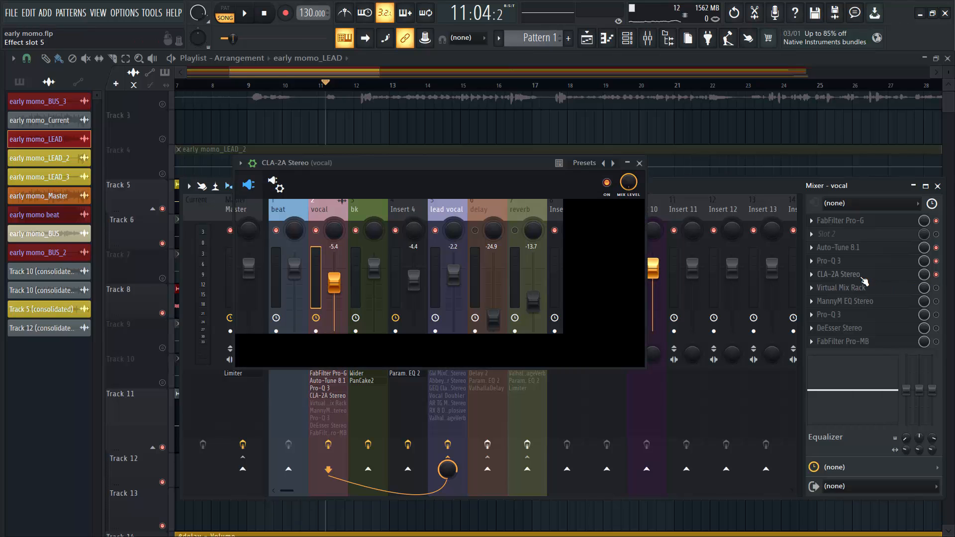
drag(447, 166, 486, 164)
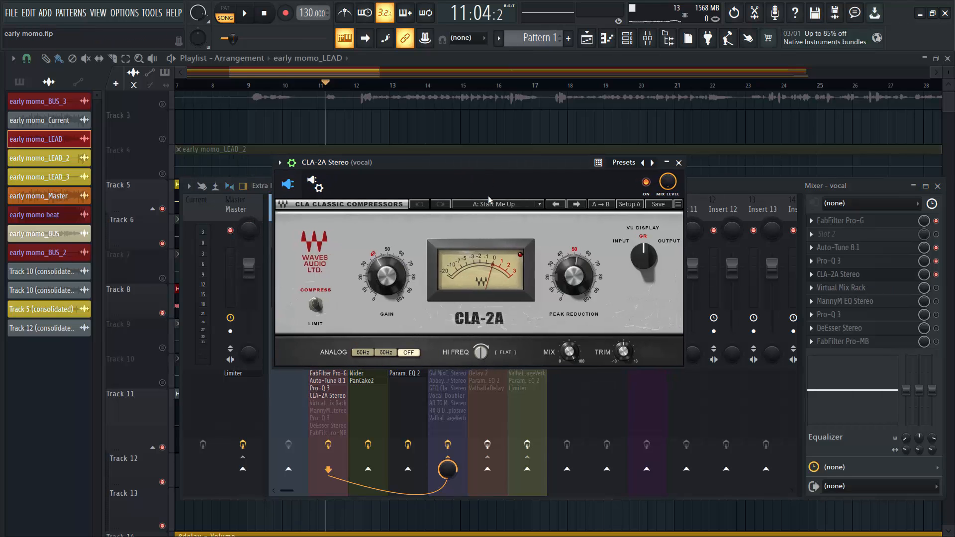
click(292, 162)
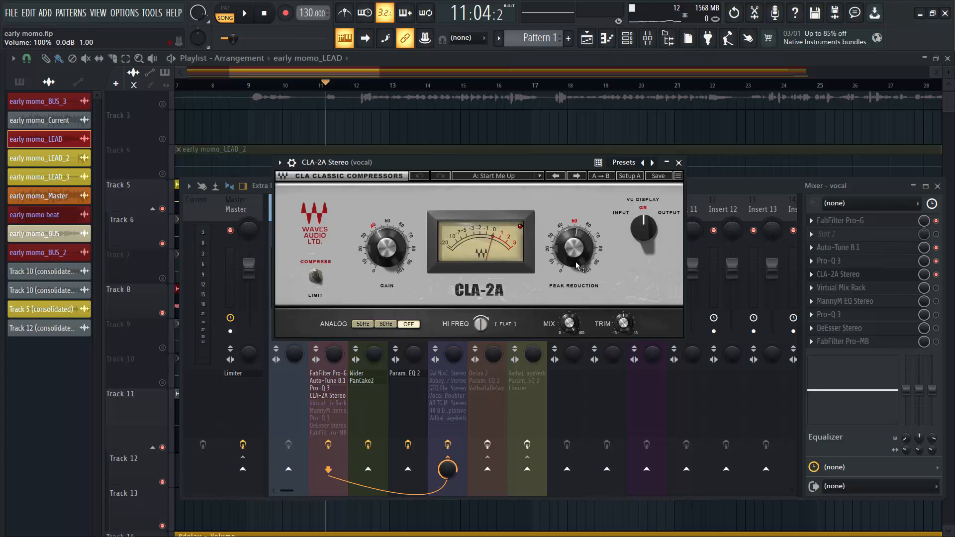
mouse_move(574, 248)
mouse_move(384, 248)
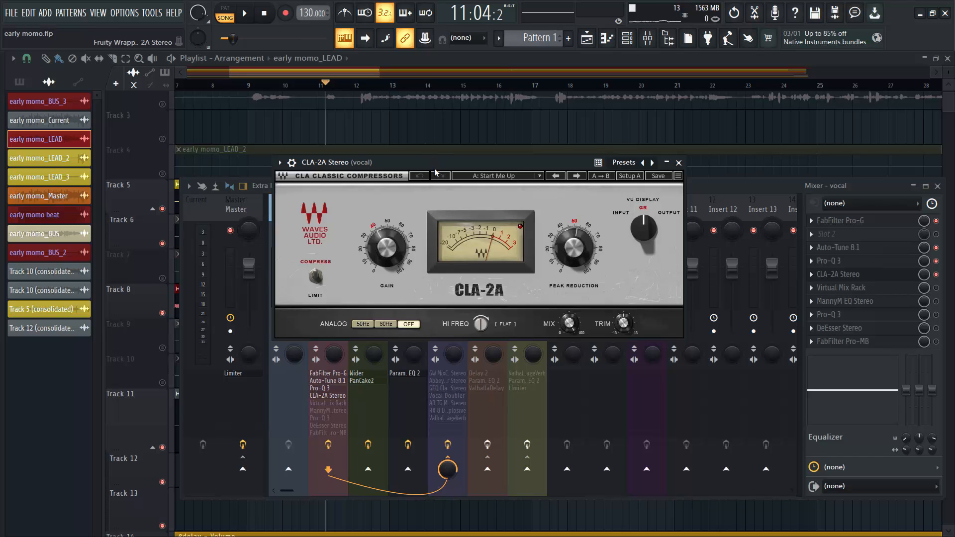
Play the vocal with the beat through the CLA-2A, mute the beat track and stop playback
key(space)
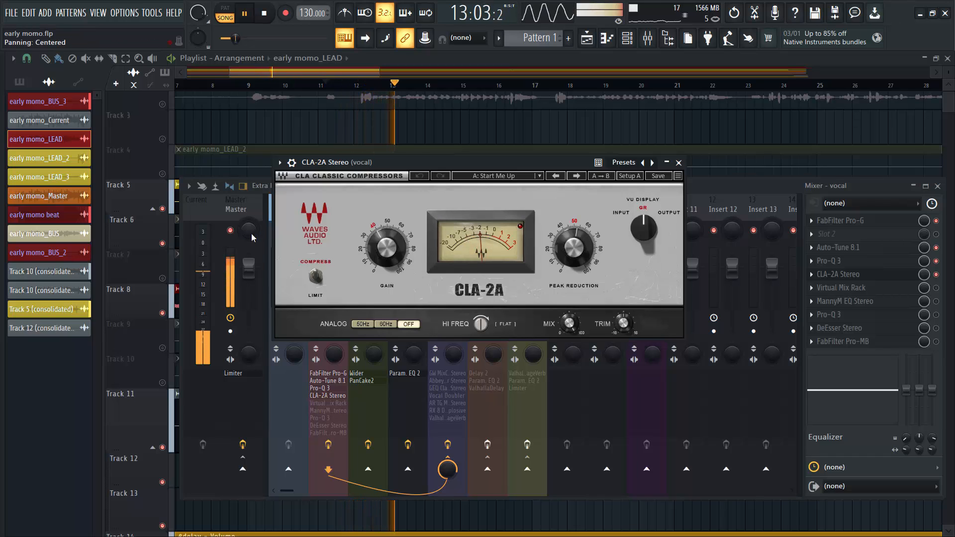
drag(417, 163, 498, 156)
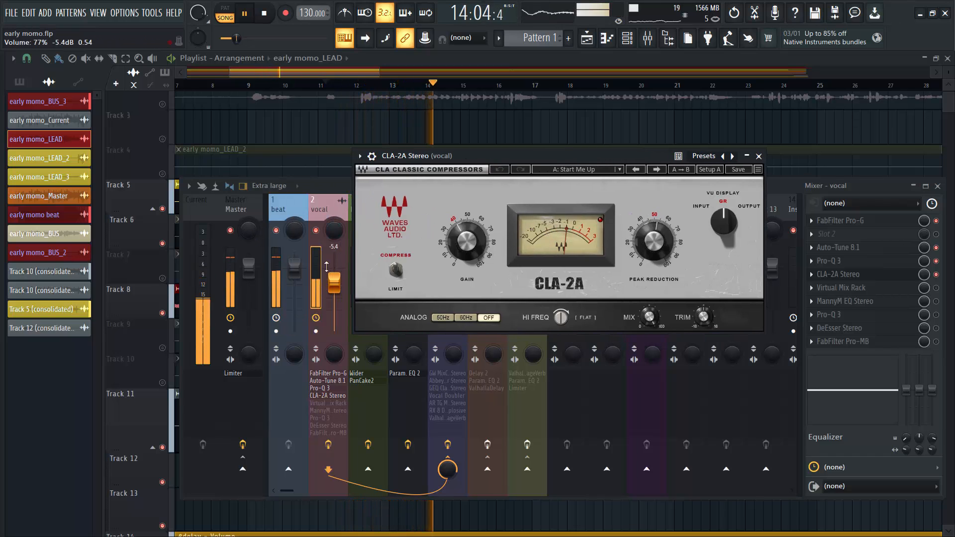
click(276, 230)
key(space)
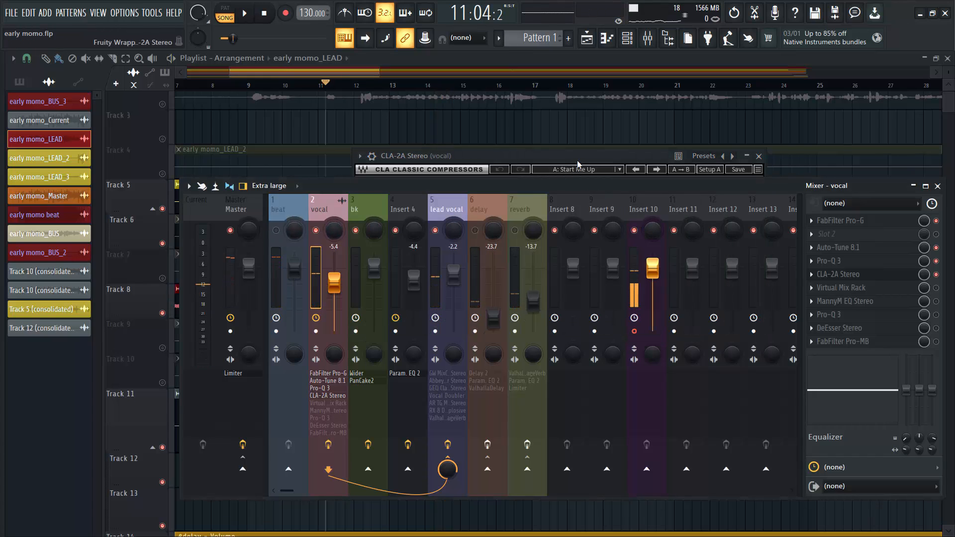
drag(578, 155, 528, 175)
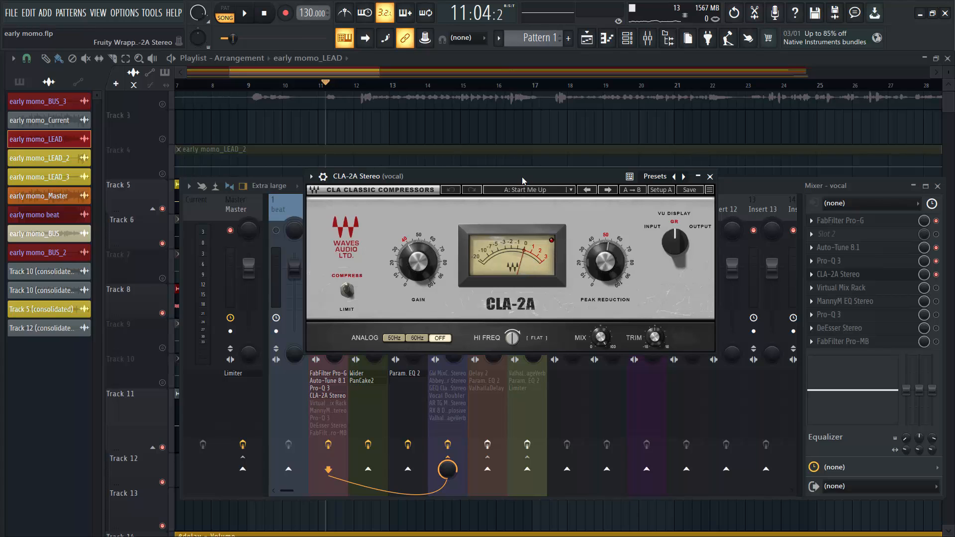
drag(522, 180, 505, 180)
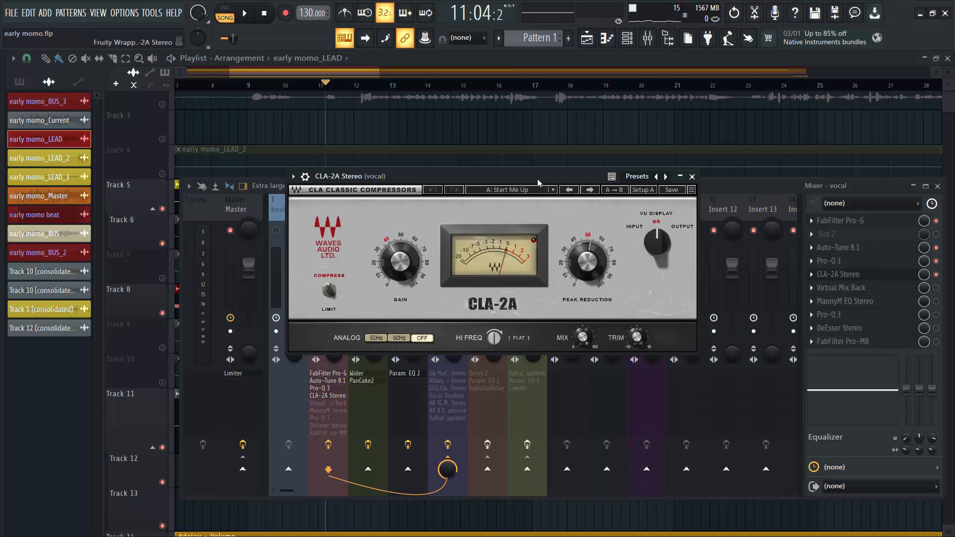
drag(539, 182, 547, 182)
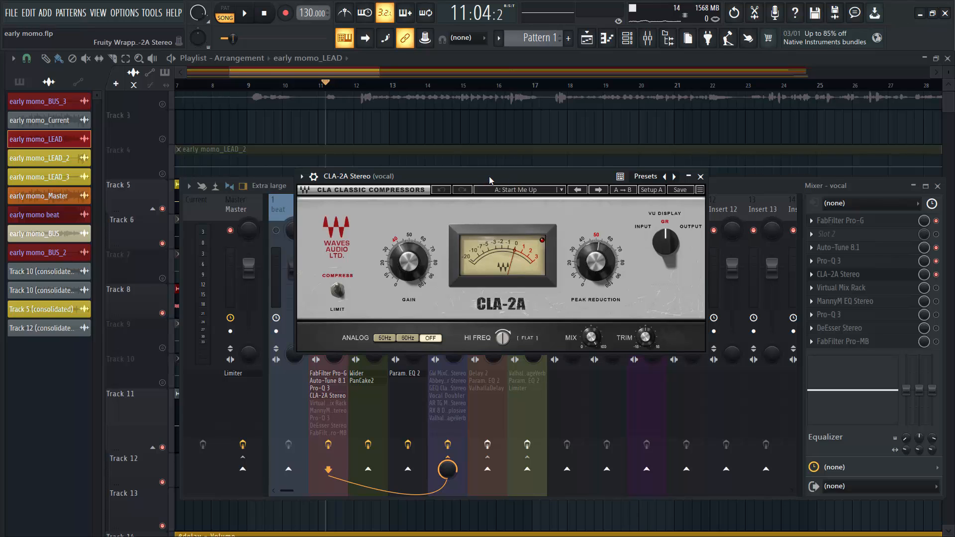
Play the vocal alone through the CLA-2A and compare the sound with the compressor bypassed and enabled
key(space)
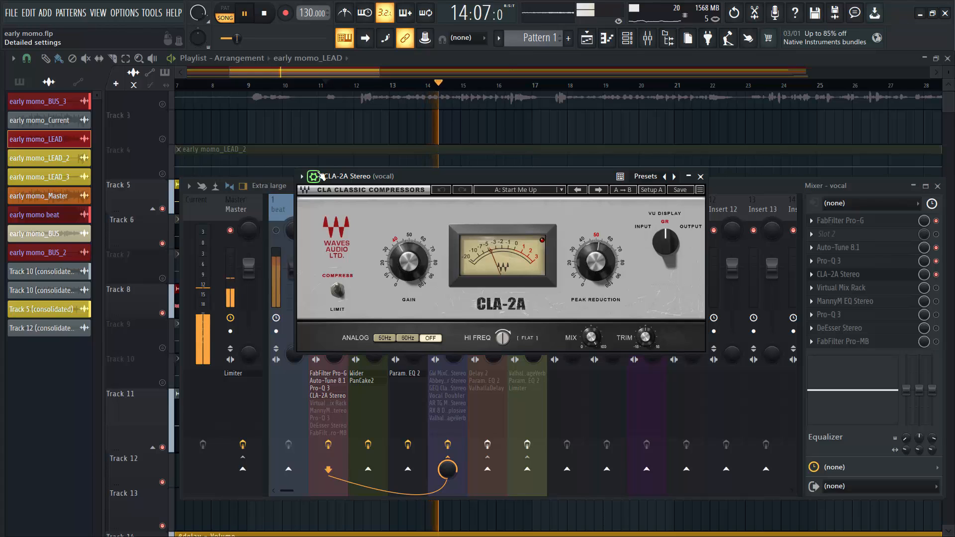
key(space)
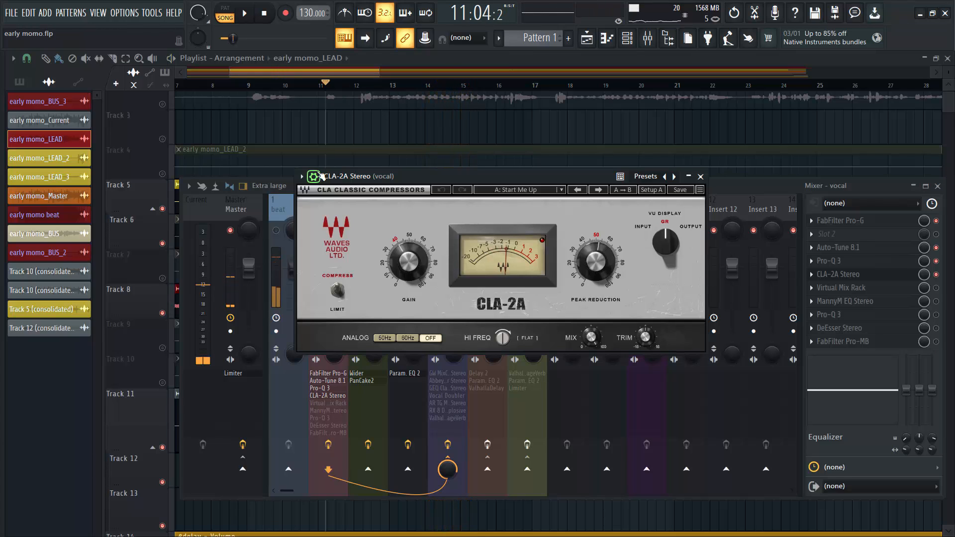
click(318, 177)
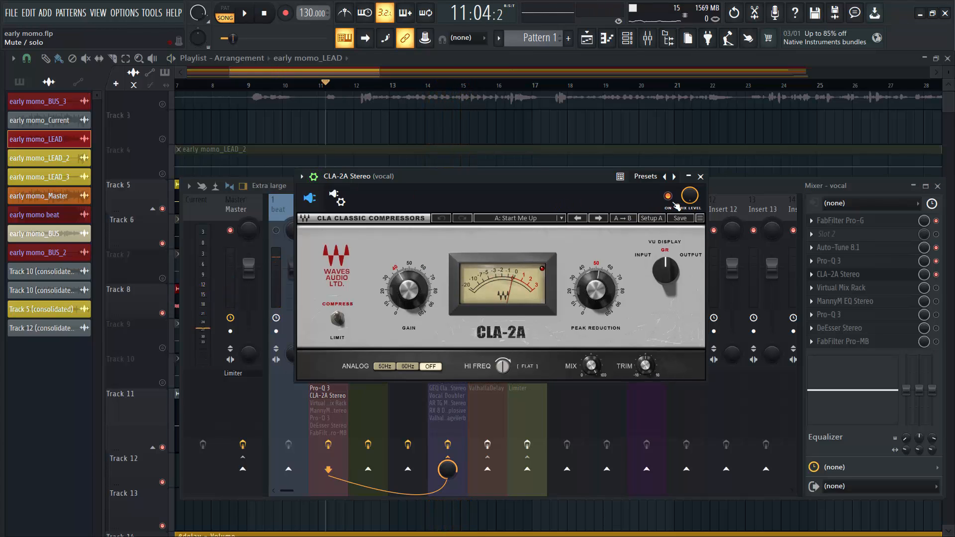
key(space)
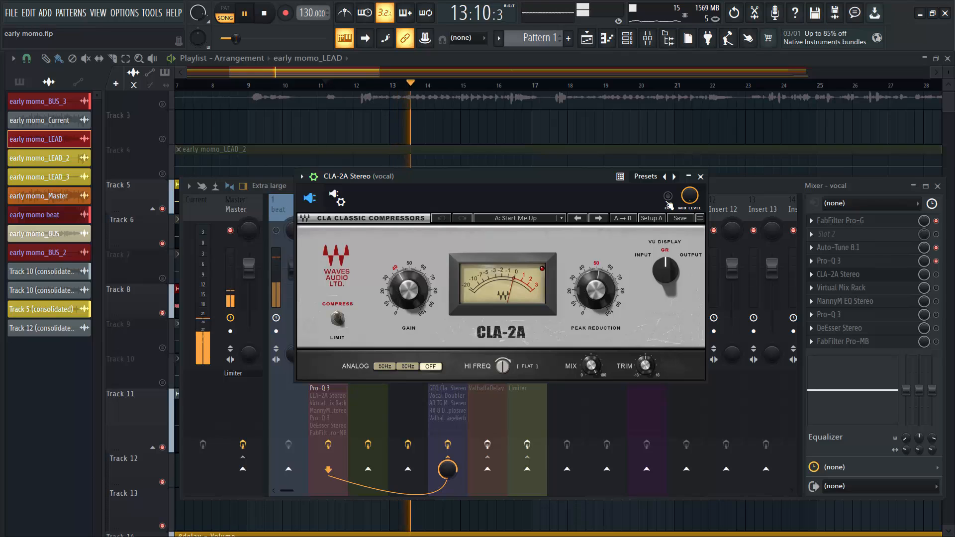
key(space)
key(space)
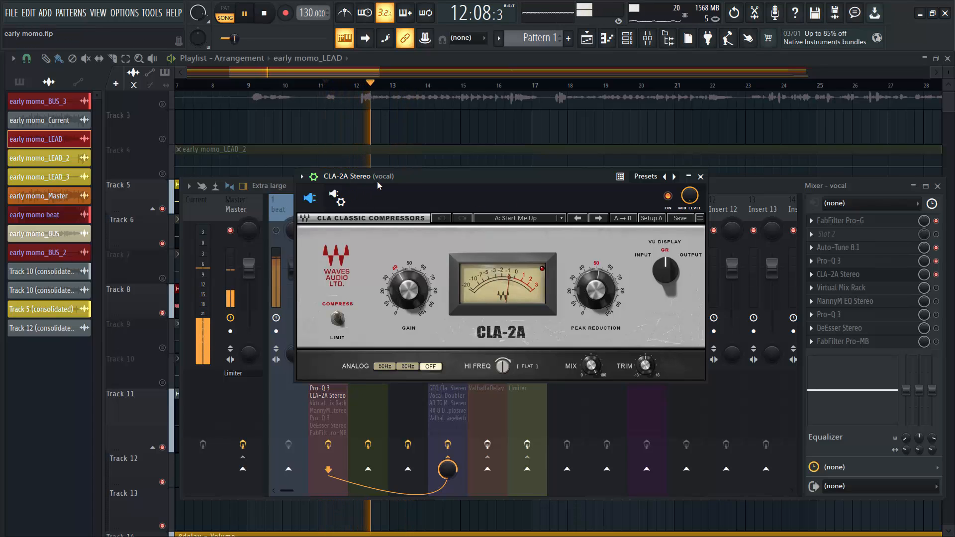
click(339, 198)
click(310, 198)
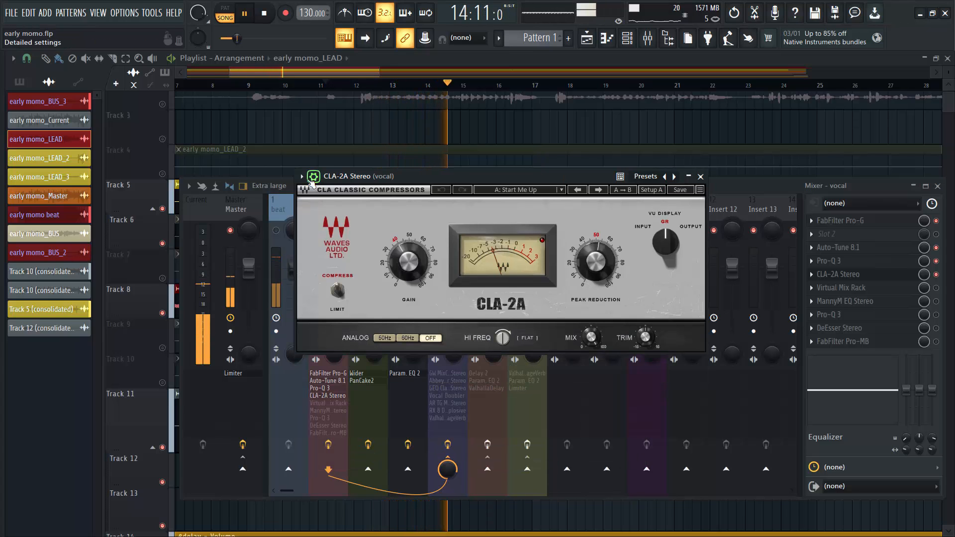
key(space)
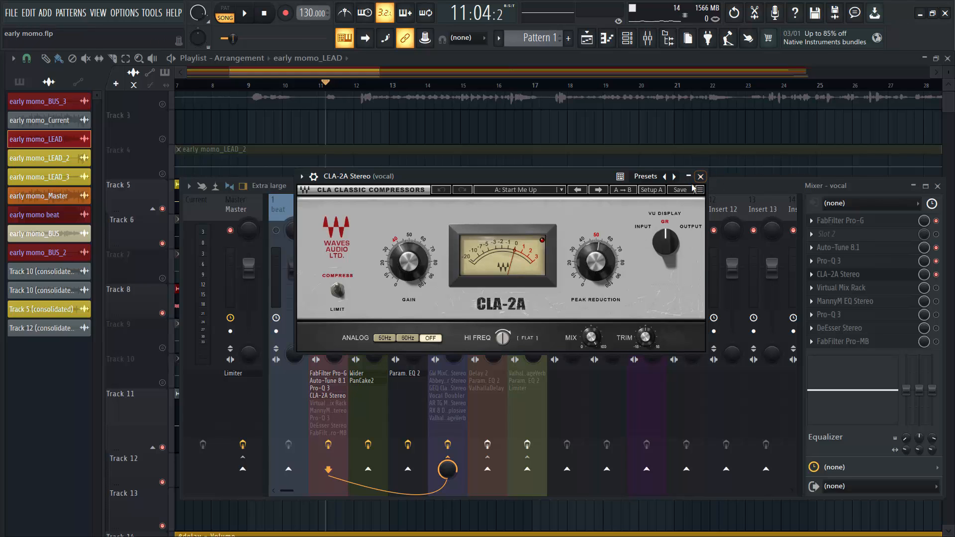
Audition the compressed vocal with the beat unmuted, close the CLA-2A, mute the beat again and stop playback
click(277, 236)
key(space)
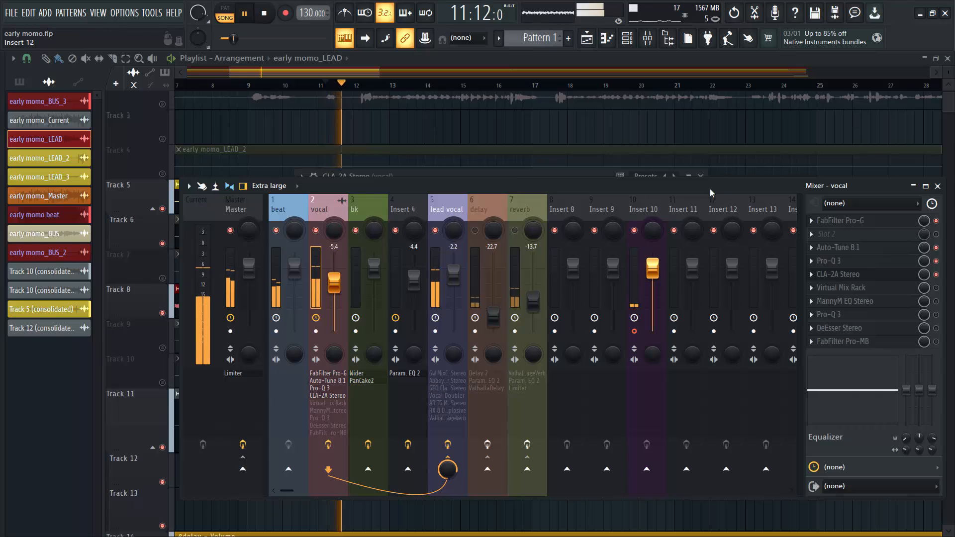
click(554, 174)
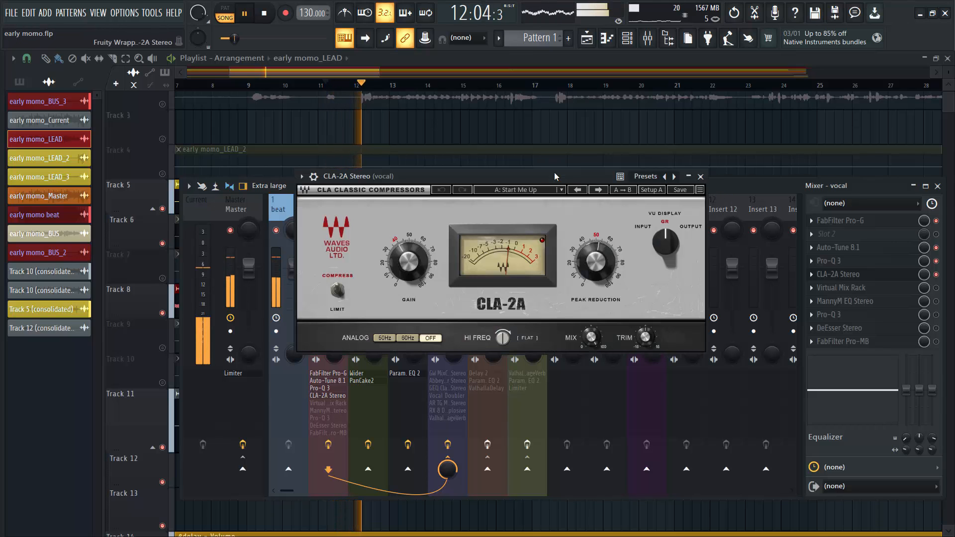
click(699, 177)
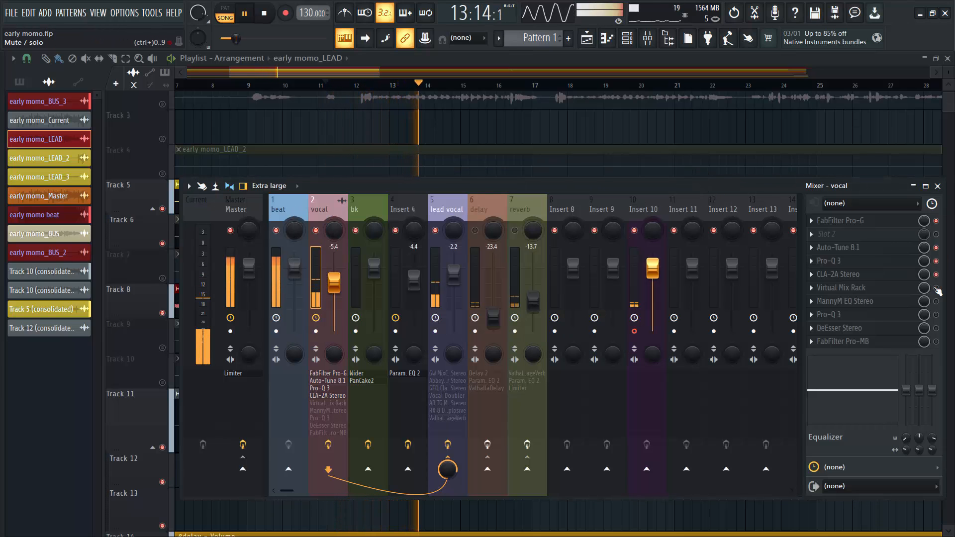
click(277, 232)
key(space)
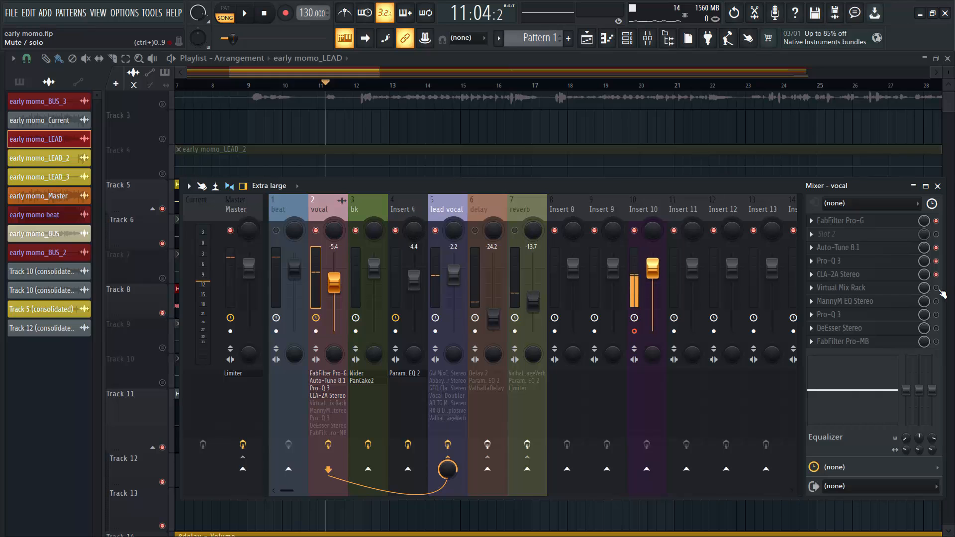
Enable the Virtual Mix Rack on the vocal track and switch off its Revival, CS-Lift and Classic Tubes modules
click(936, 288)
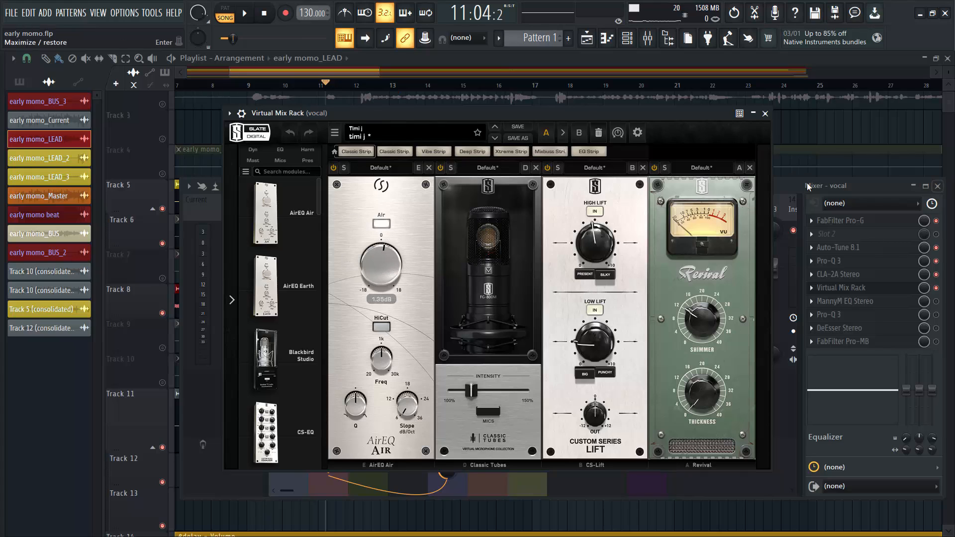
click(656, 166)
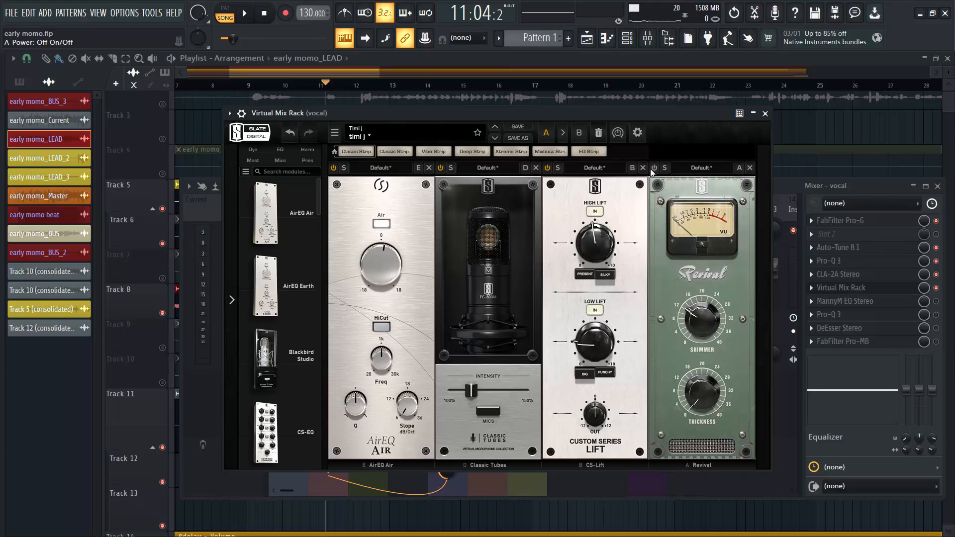
click(546, 169)
click(438, 167)
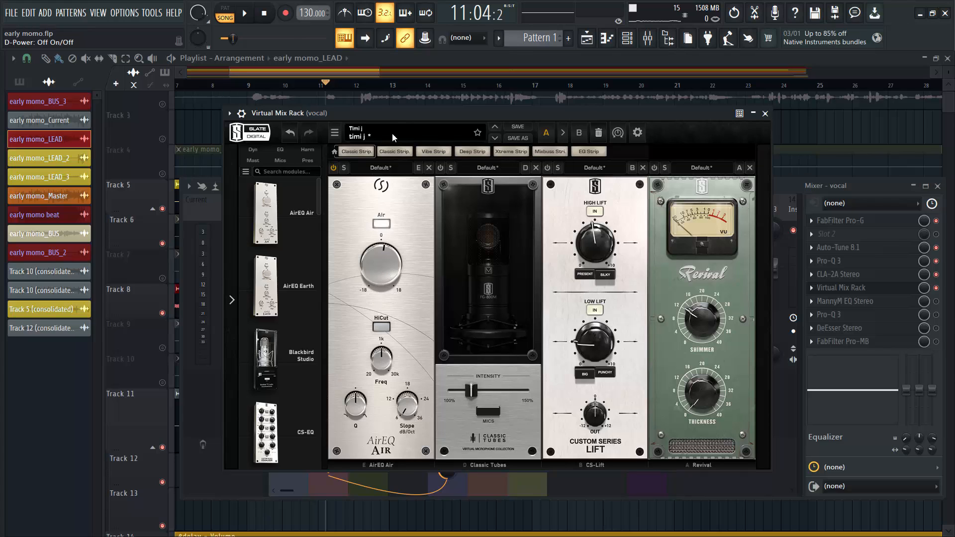
Play the vocal with only the AirEQ Air module active, compare it with the module off and switch the module back on
key(space)
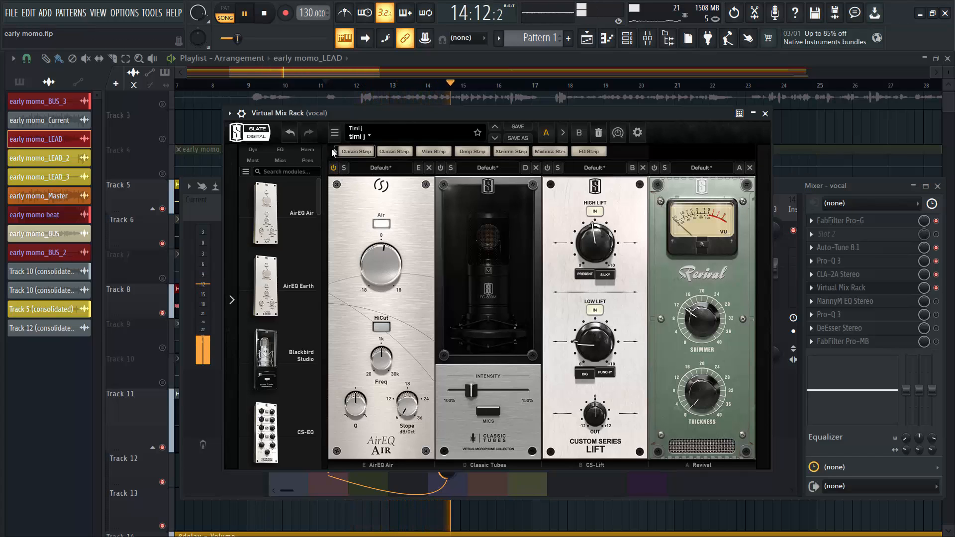
key(space)
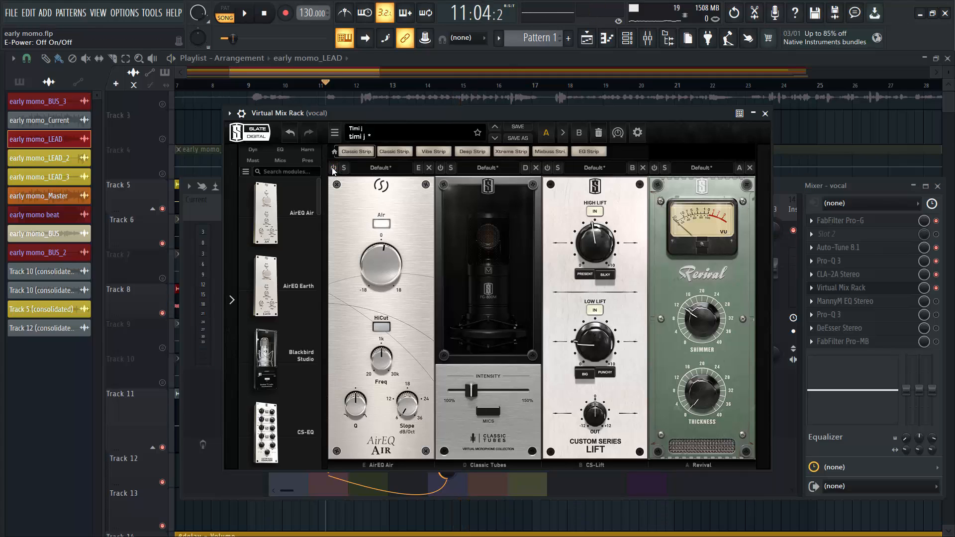
key(space)
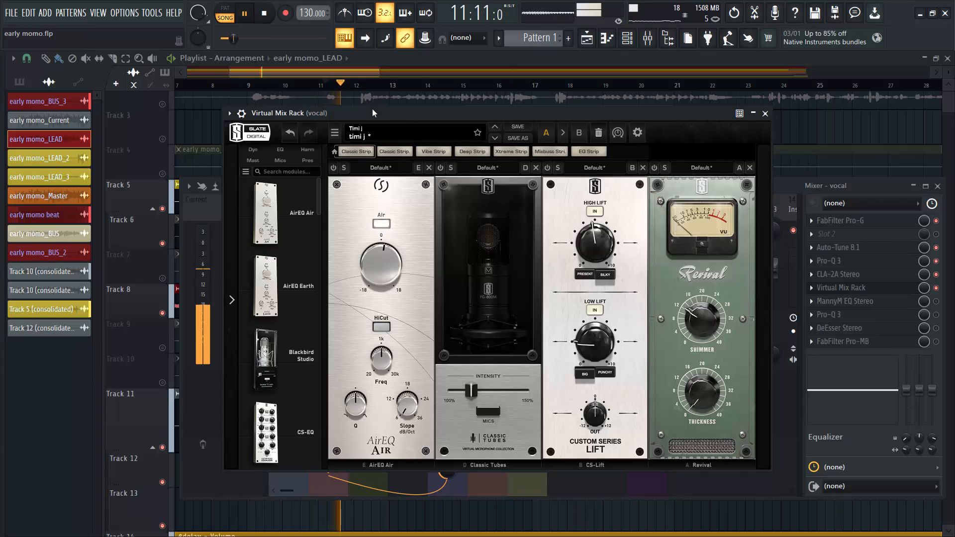
key(space)
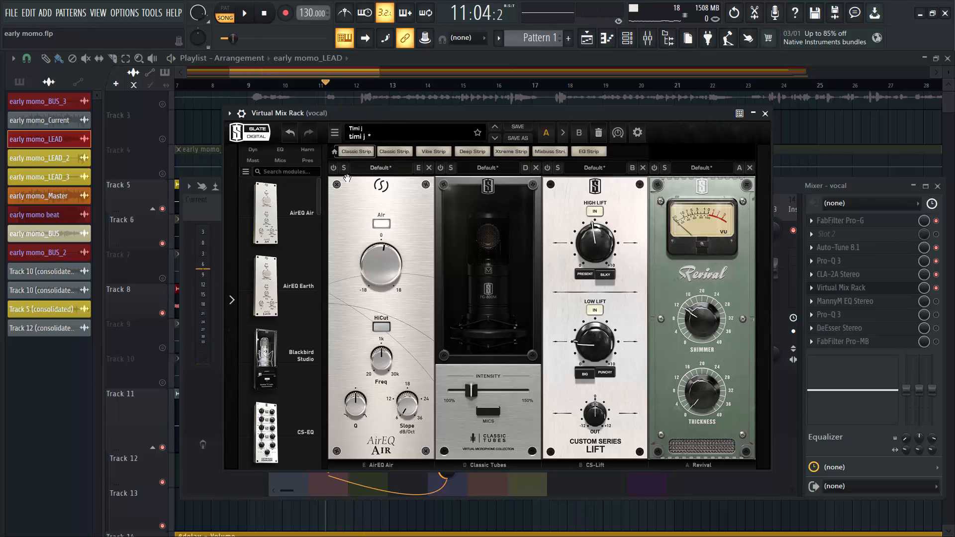
click(333, 167)
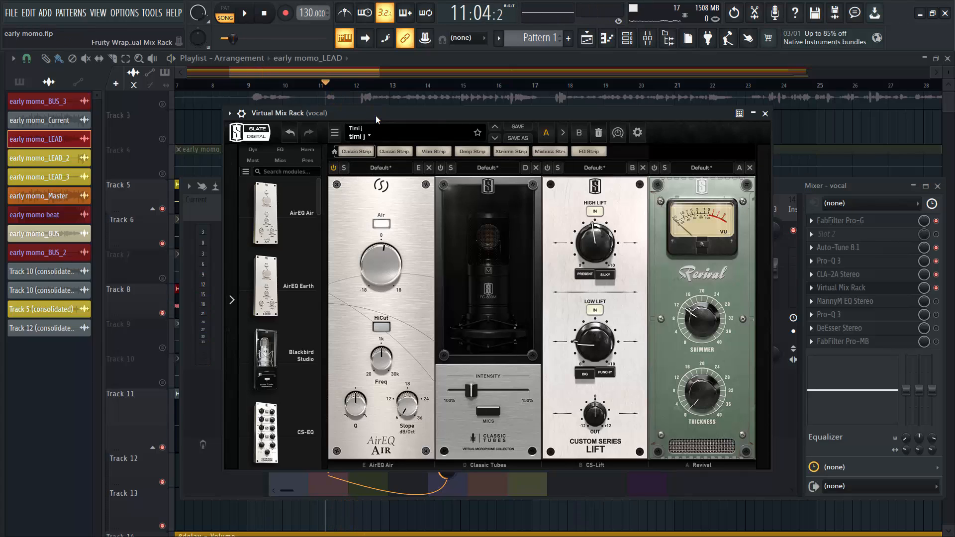
Play the vocal through AirEQ Air, raise its Air gain to 18 dB to hear the exaggerated effect and stop playback
key(space)
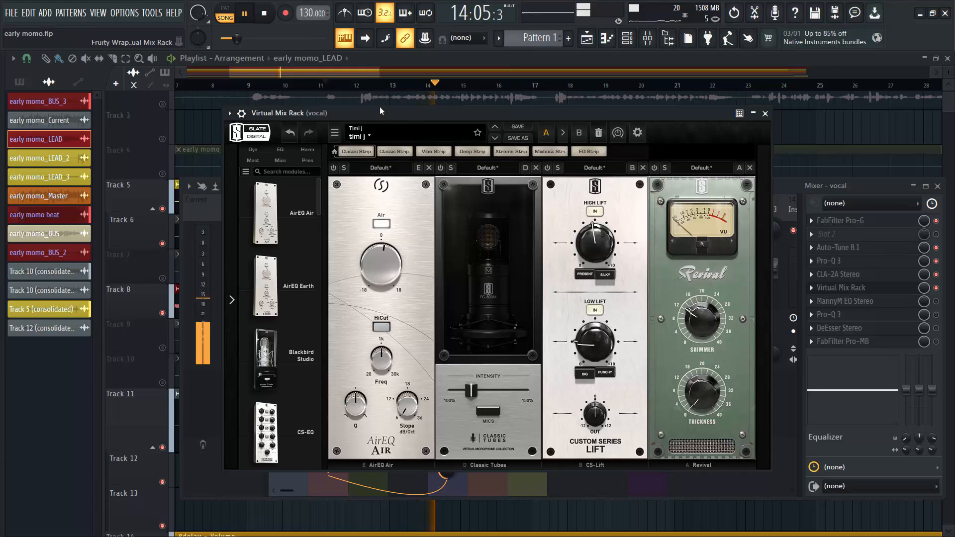
key(space)
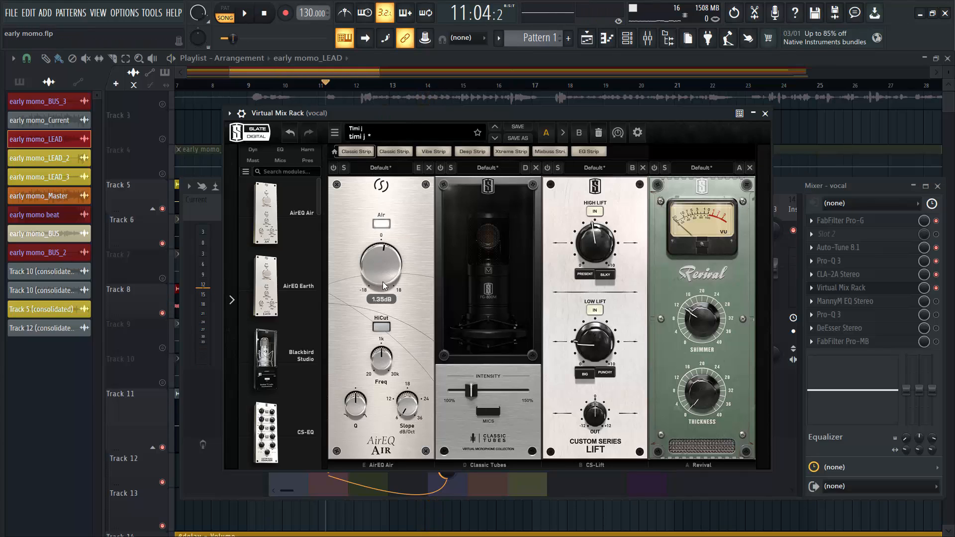
drag(381, 273, 344, 140)
key(space)
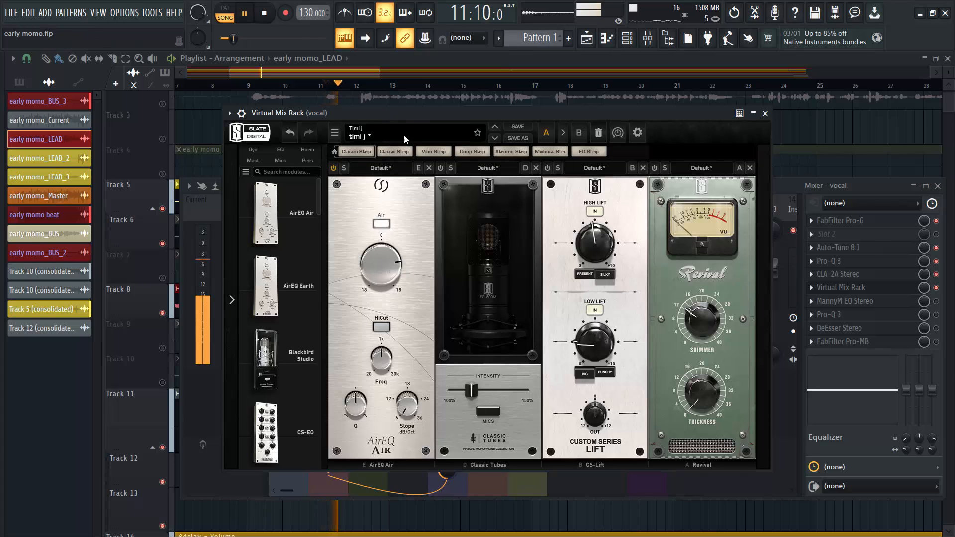
drag(393, 277, 382, 234)
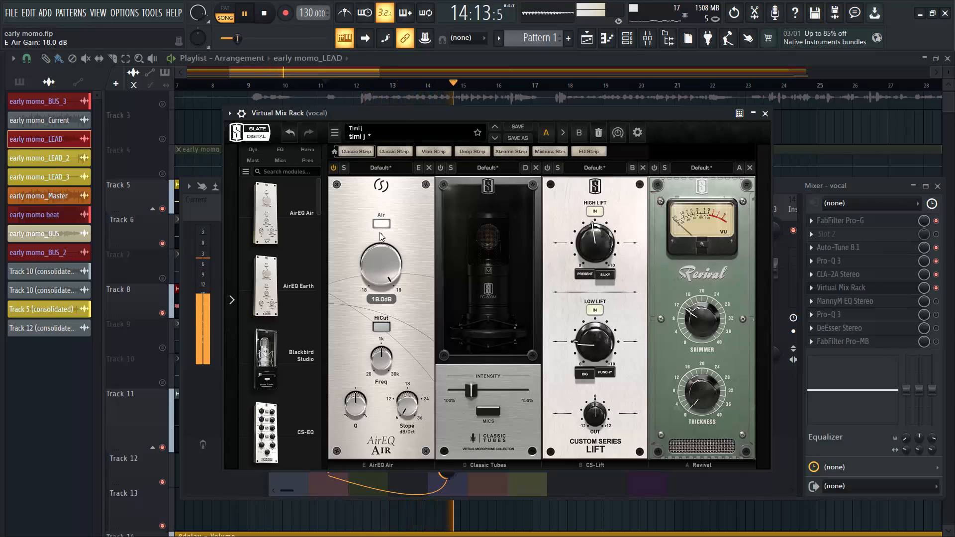
key(space)
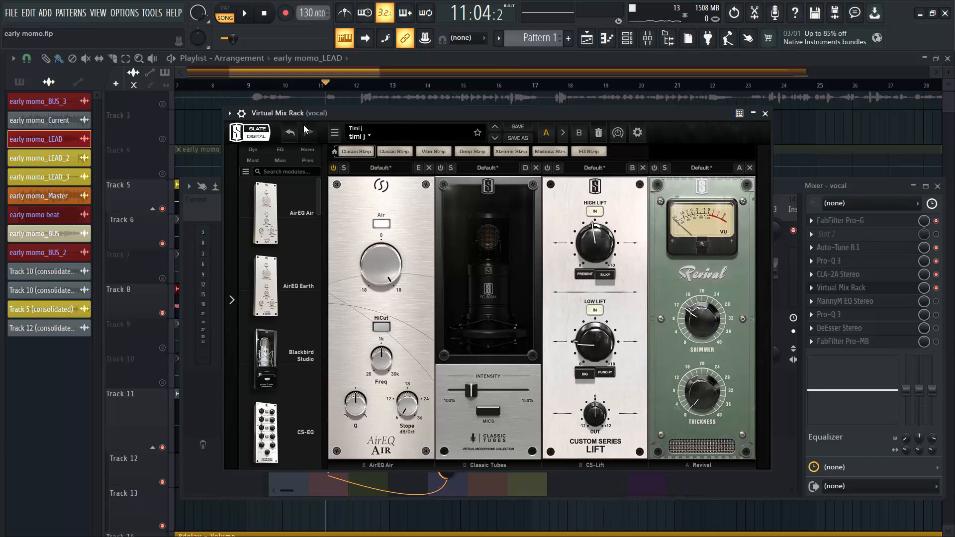
Undo the Air gain changes on the AirEQ Air module
key(ctrl+z)
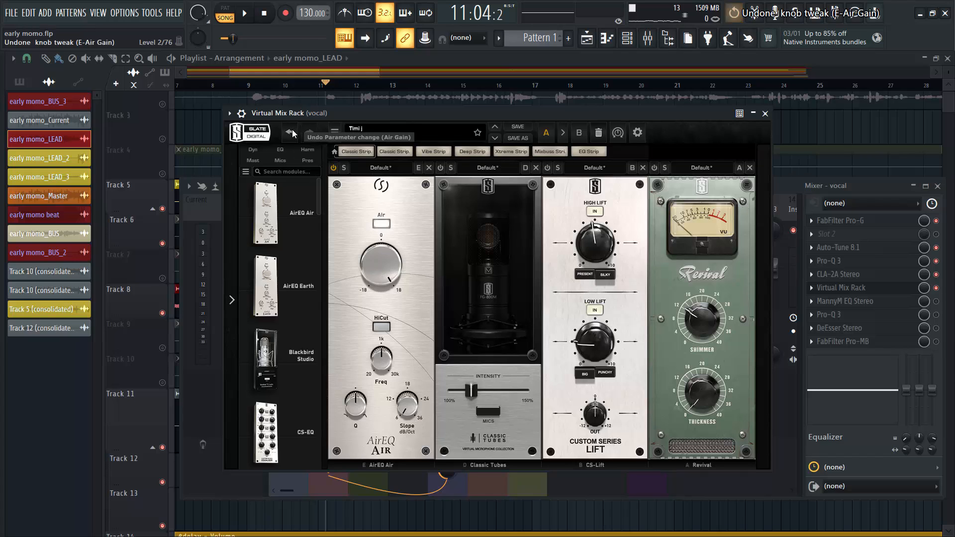
key(ctrl+z)
key(ctrl+z)
key(ctrl+z)
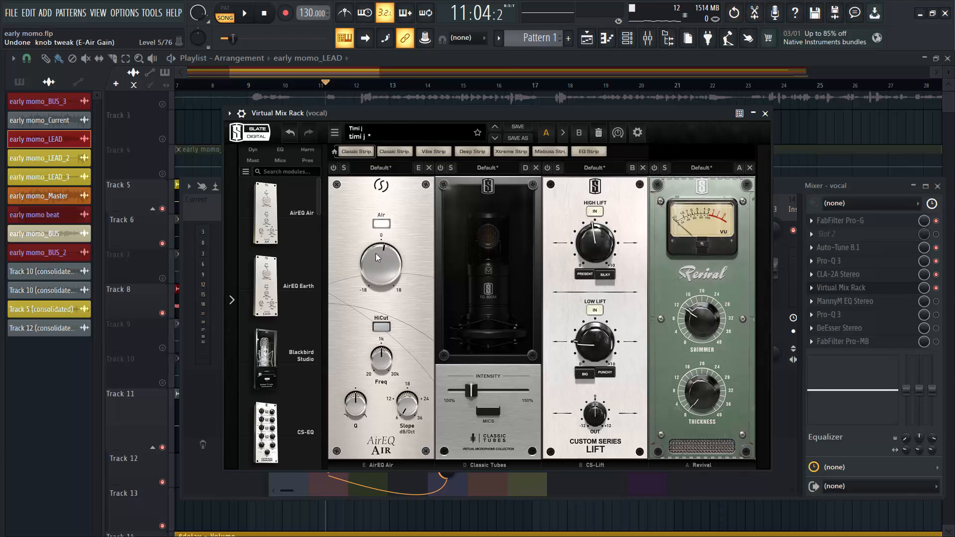
Switch on the Classic Tubes module, look through its list of microphone models and close the list
mouse_move(377, 257)
click(440, 169)
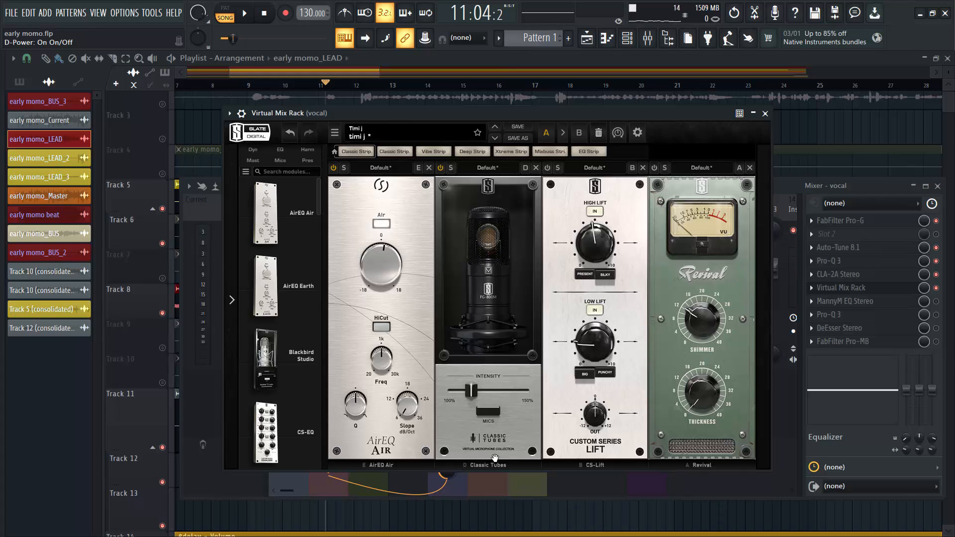
click(486, 412)
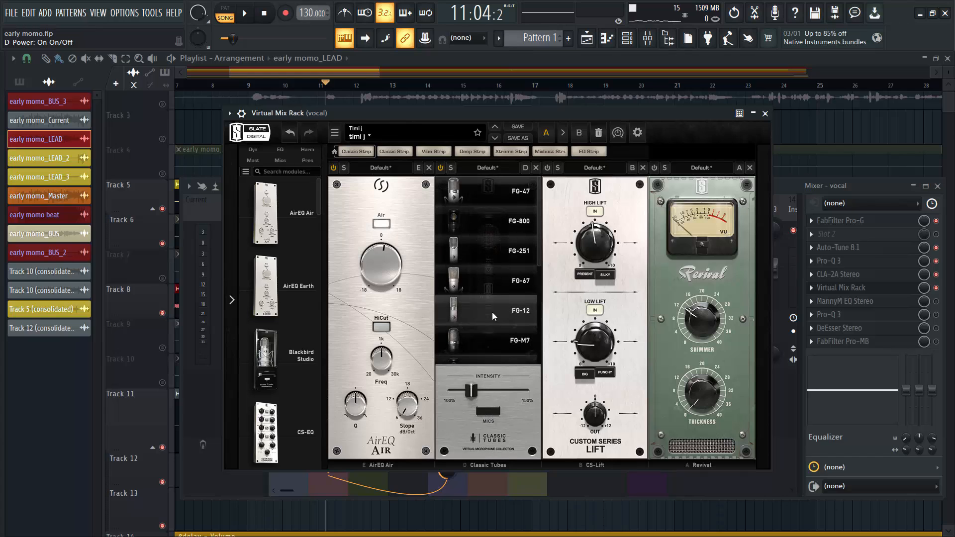
drag(539, 236, 535, 164)
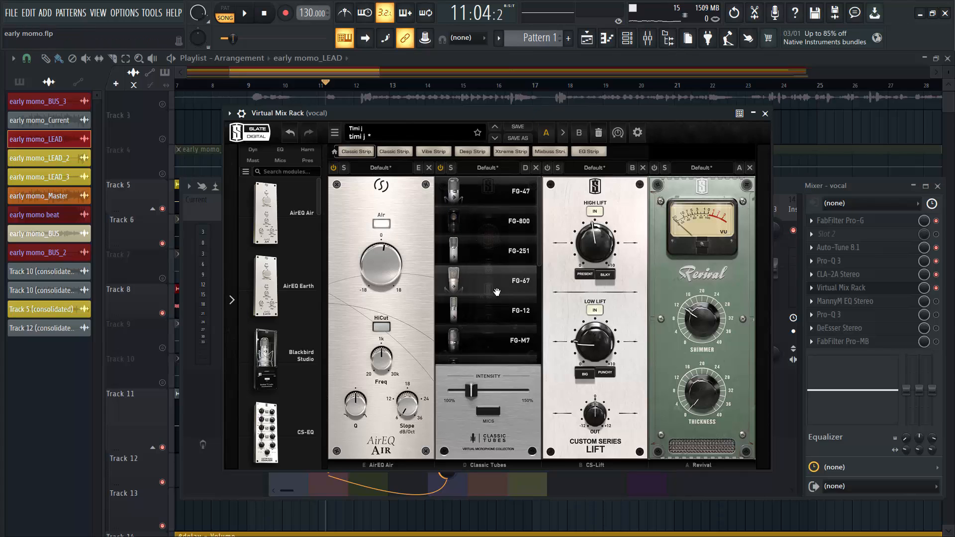
click(494, 412)
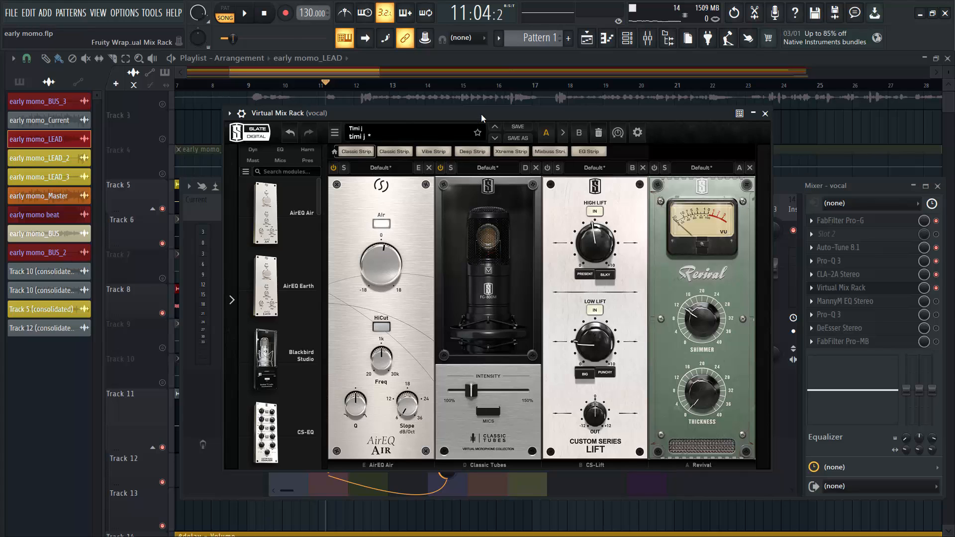
Play the vocal through Classic Tubes, compare it with the module off, switch it back on and stop playback
key(space)
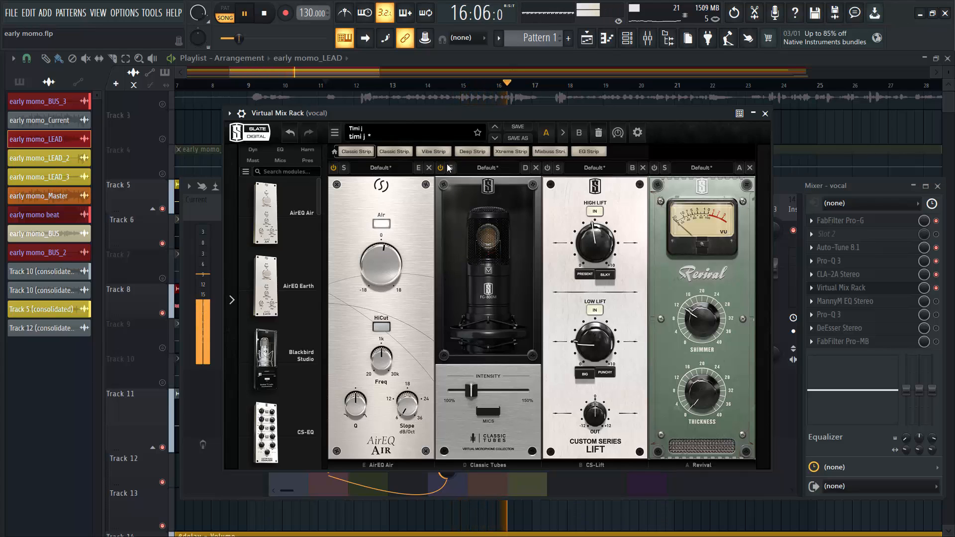
key(space)
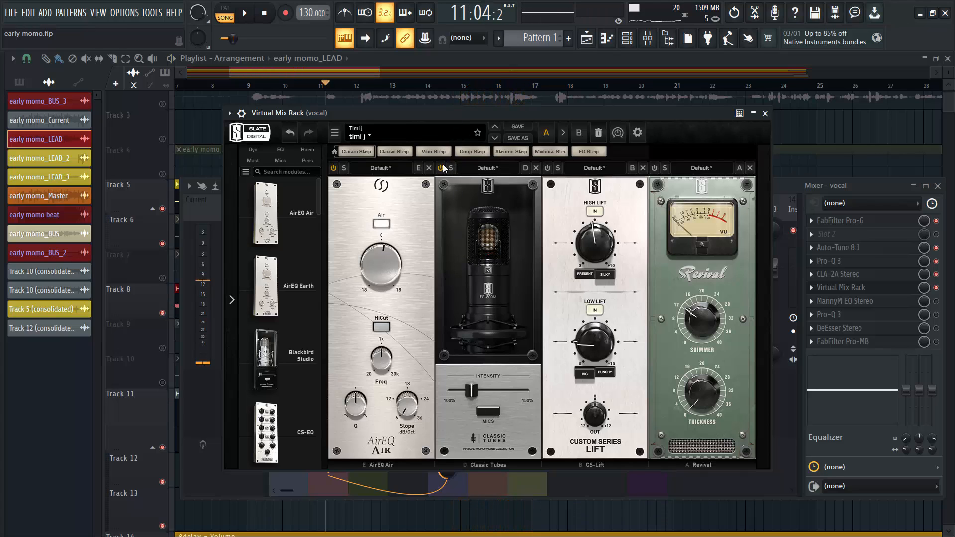
click(441, 168)
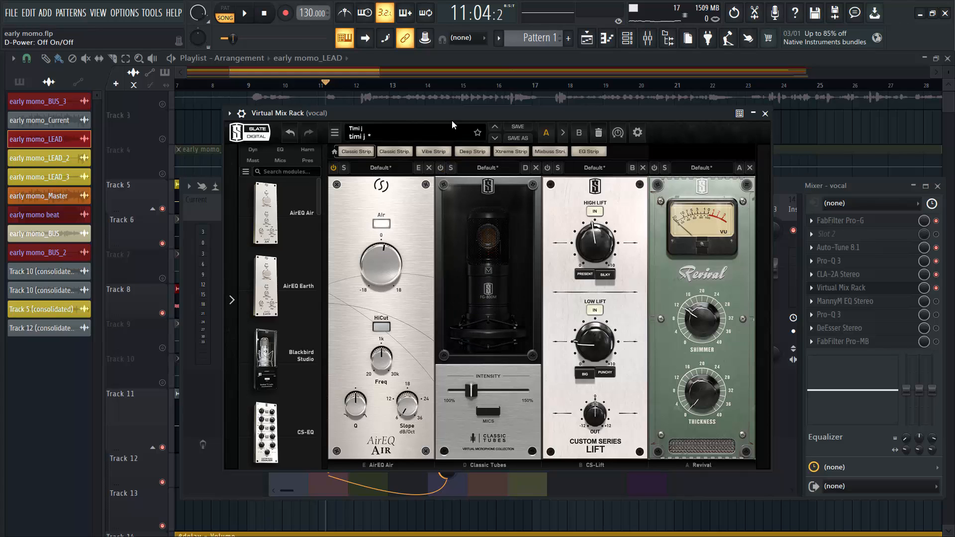
key(space)
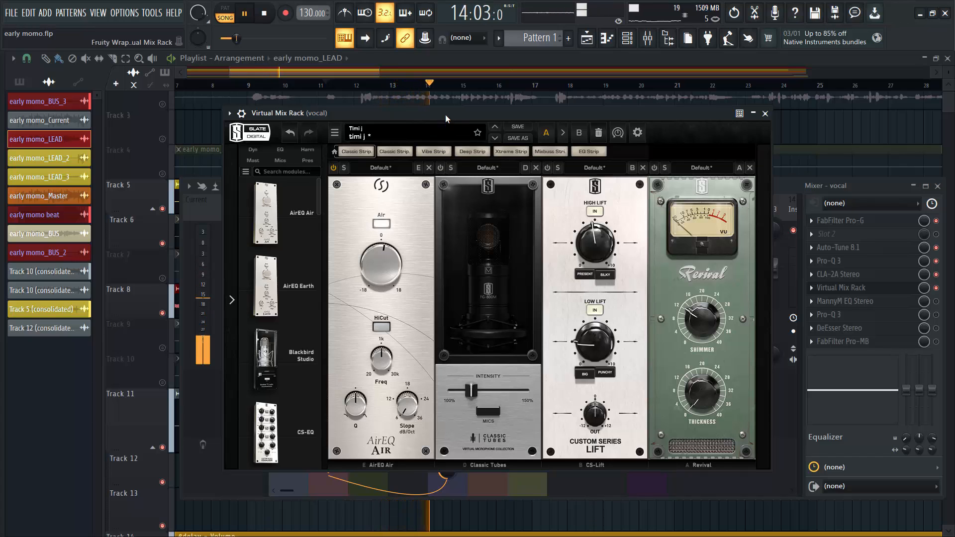
click(441, 169)
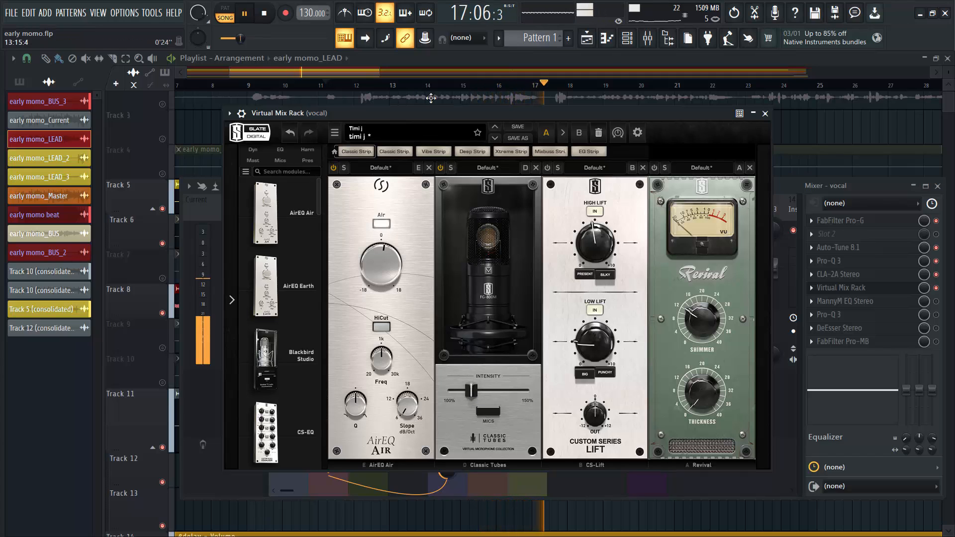
key(space)
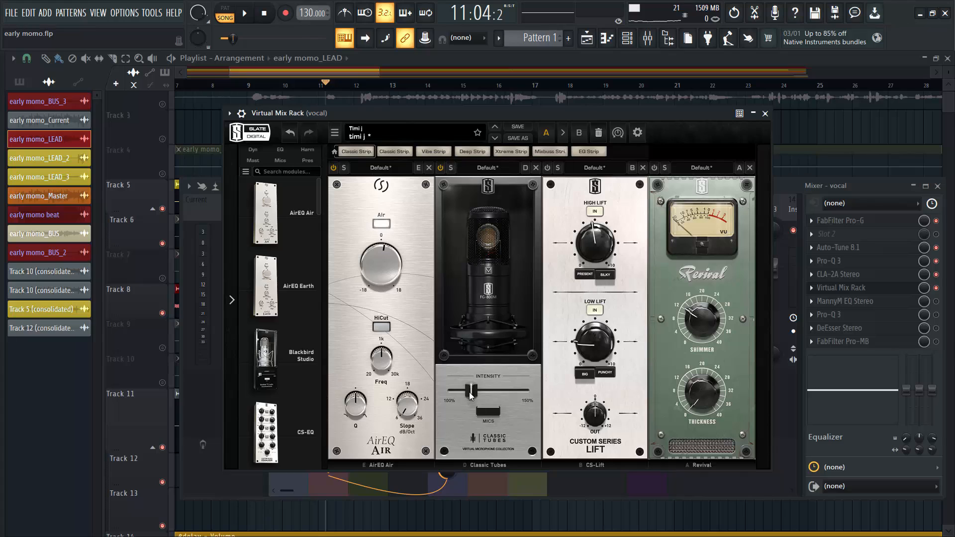
mouse_move(467, 393)
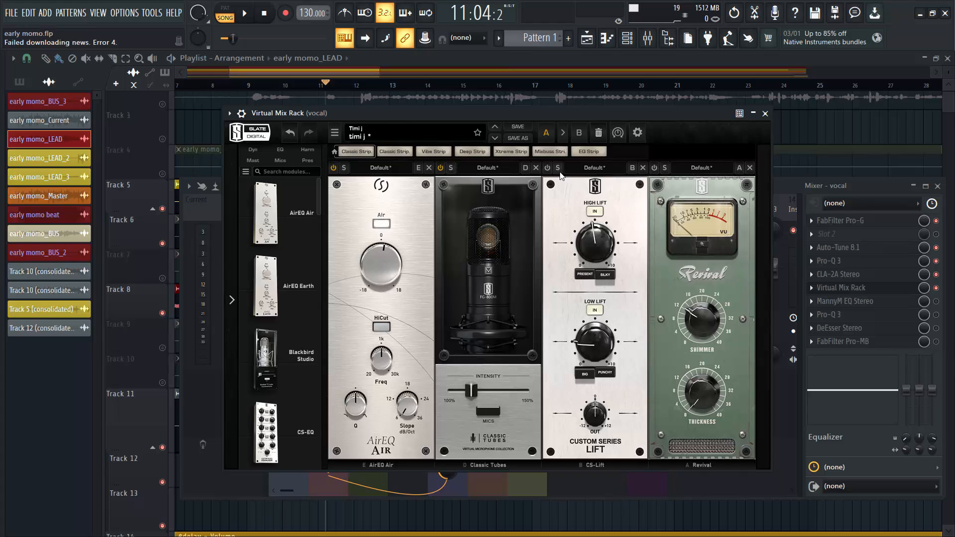
Switch on the Revival module and play the vocal with the Virtual Mix Rack window open
click(654, 168)
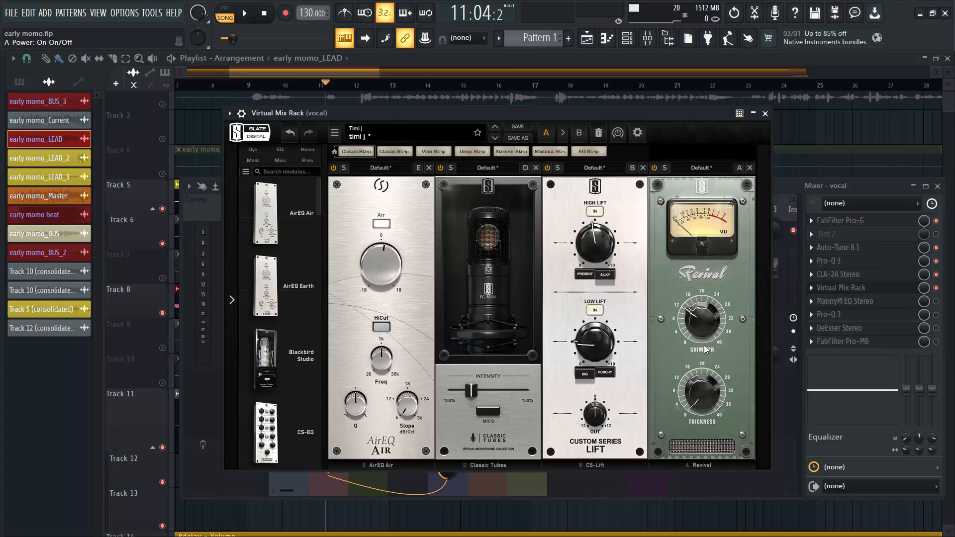
mouse_move(696, 324)
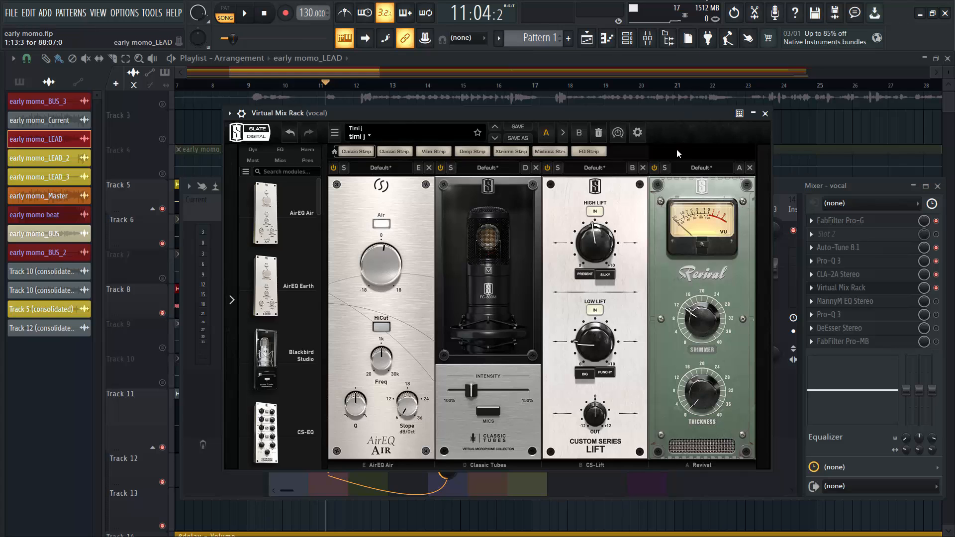
double_click(675, 120)
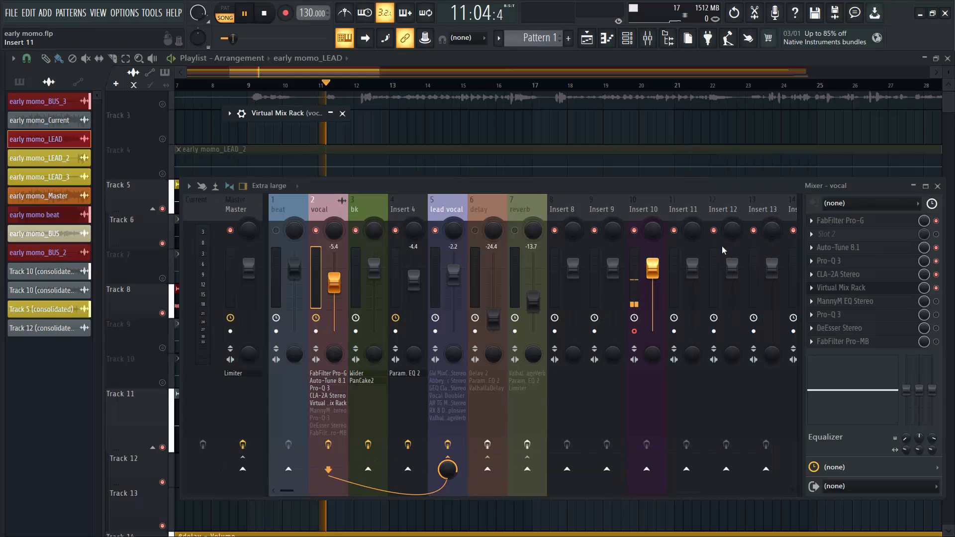
key(space)
click(849, 289)
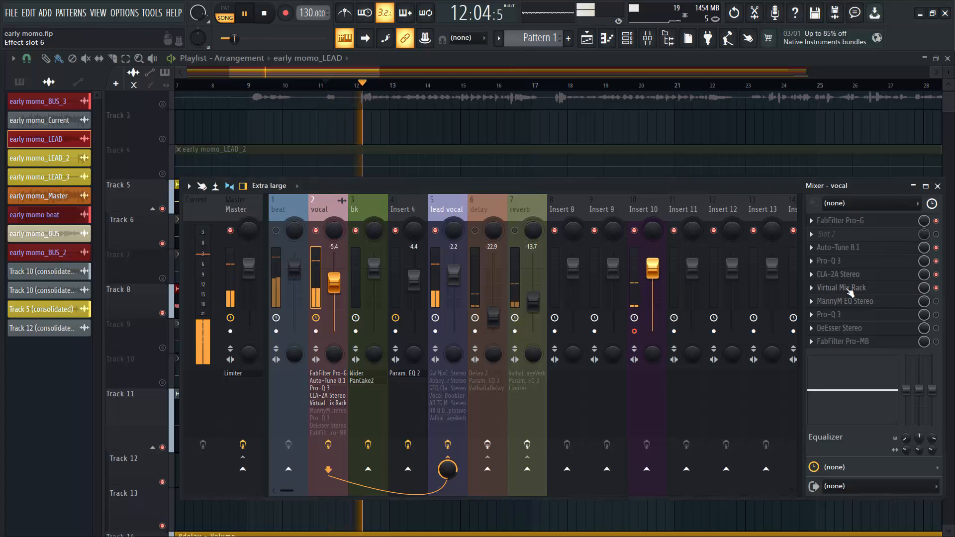
click(849, 289)
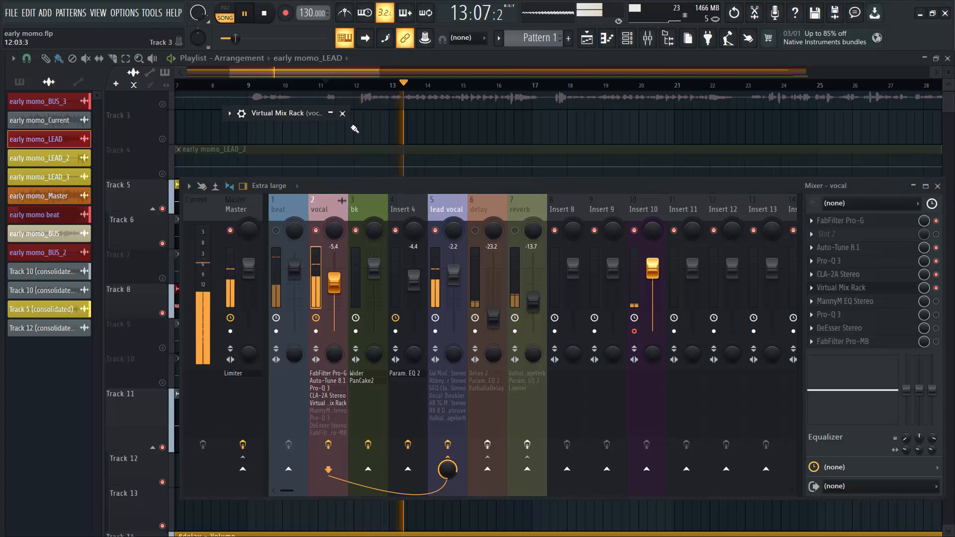
click(330, 113)
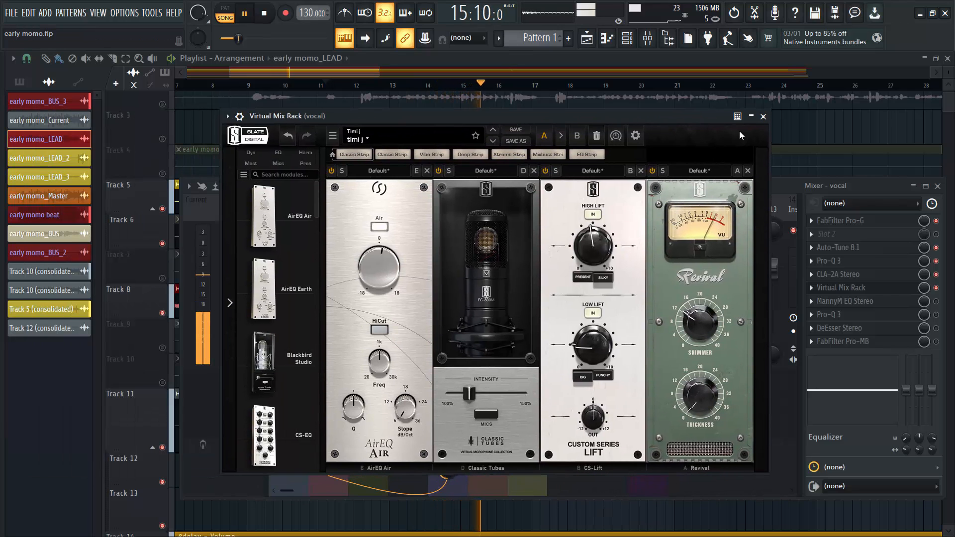
Close Virtual Mix Rack, audition the vocal with the beat unmuted and stop playback
click(763, 117)
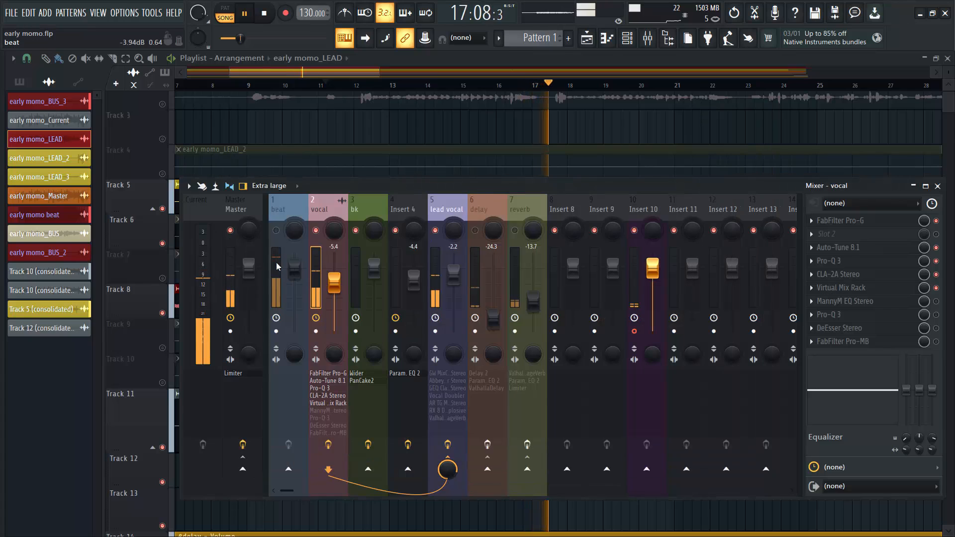
click(276, 230)
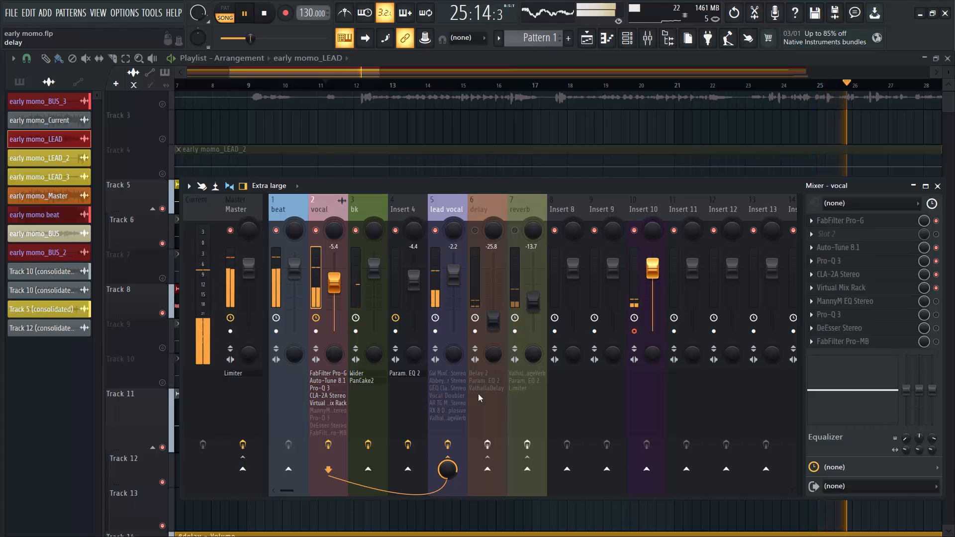
key(space)
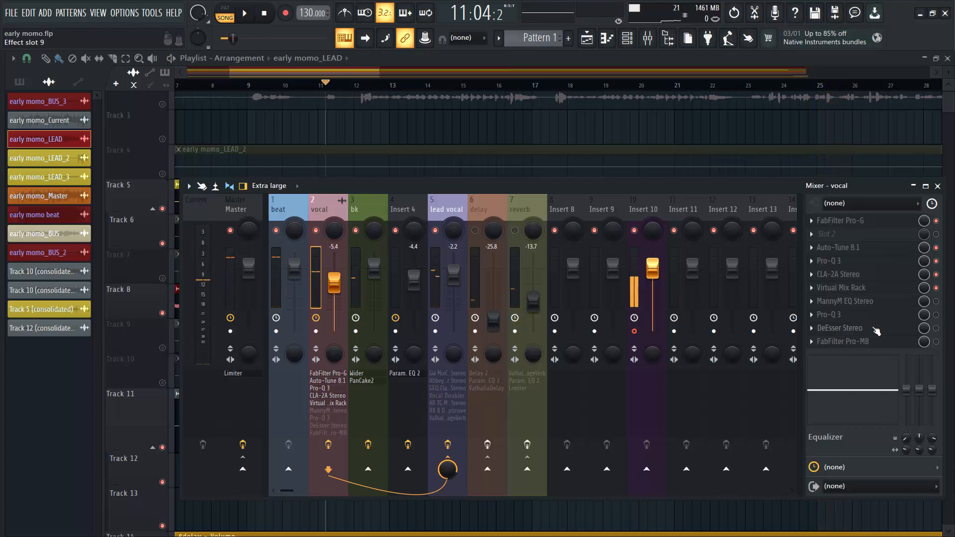
Enable MannyM EQ Stereo on the vocal track and open it in the middle of the workspace
click(937, 302)
click(843, 302)
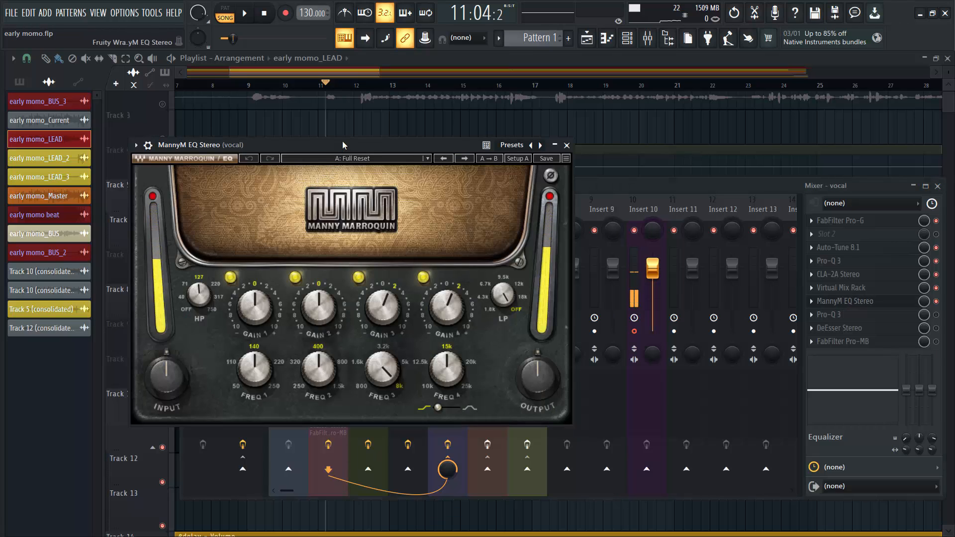
drag(342, 144, 451, 140)
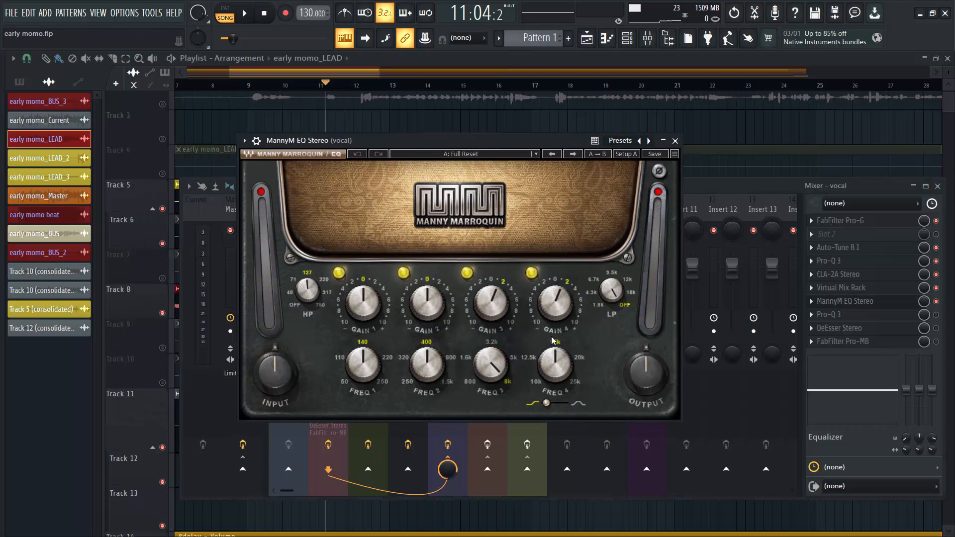
Examine the Gain 4 and Gain 3 settings of the MannyM EQ
click(552, 298)
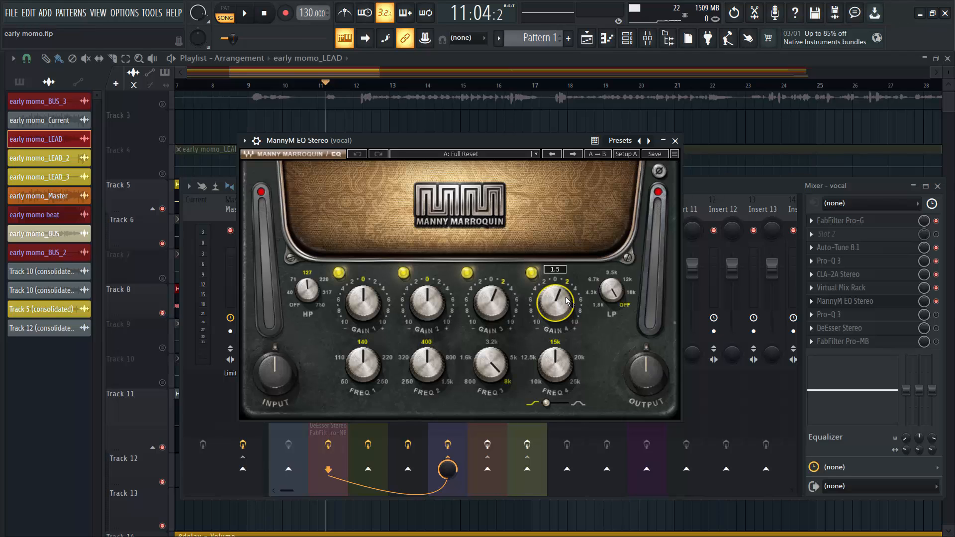
click(494, 304)
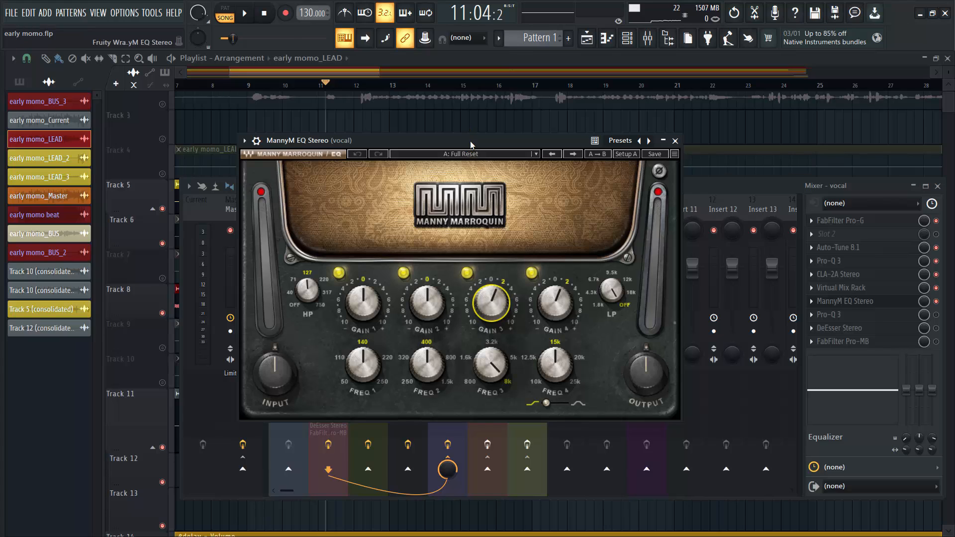
drag(470, 141, 481, 142)
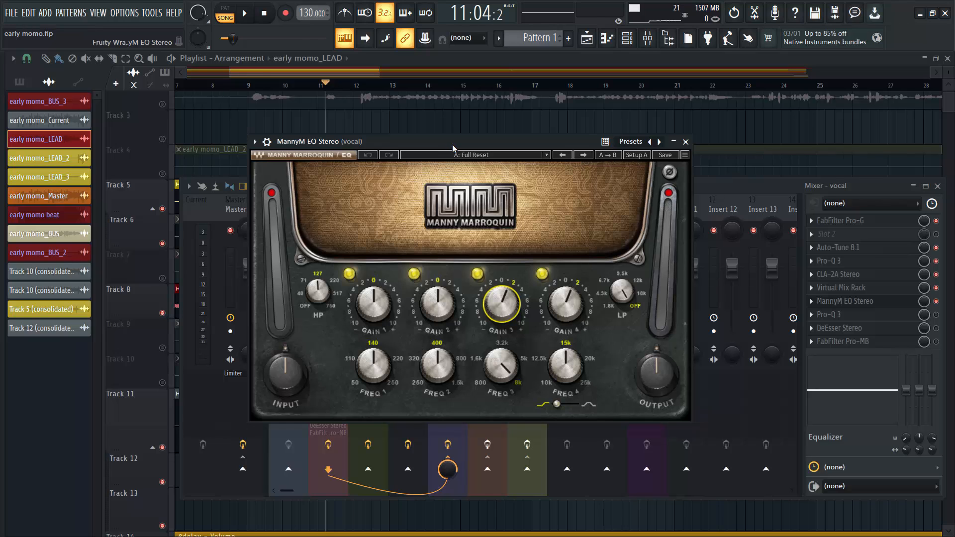
Play the vocal and beat with the MannyM EQ active, stop playback and close the EQ
key(space)
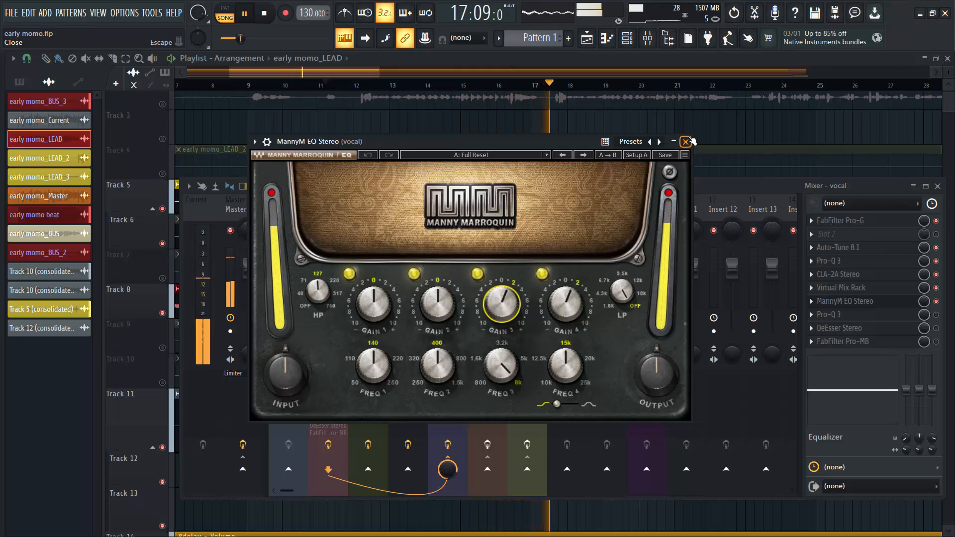
key(space)
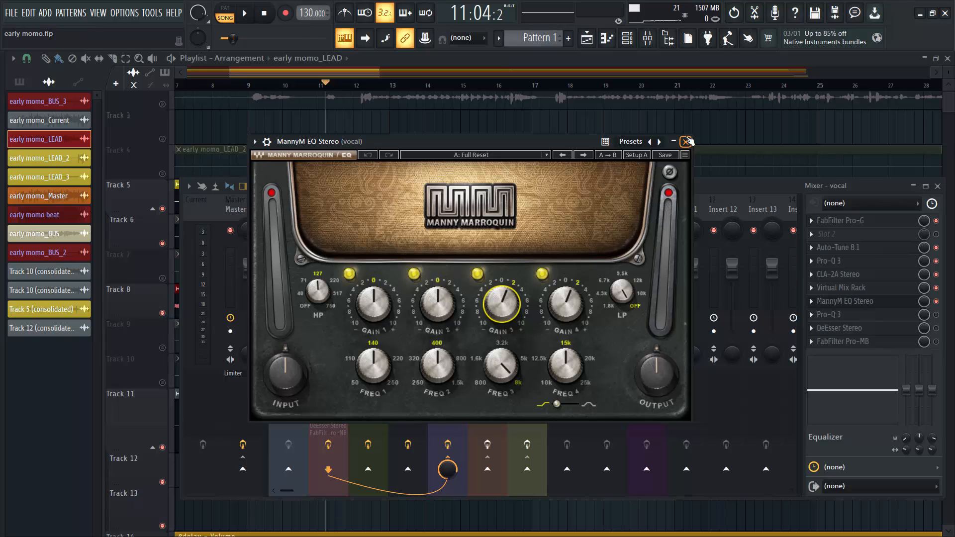
click(687, 141)
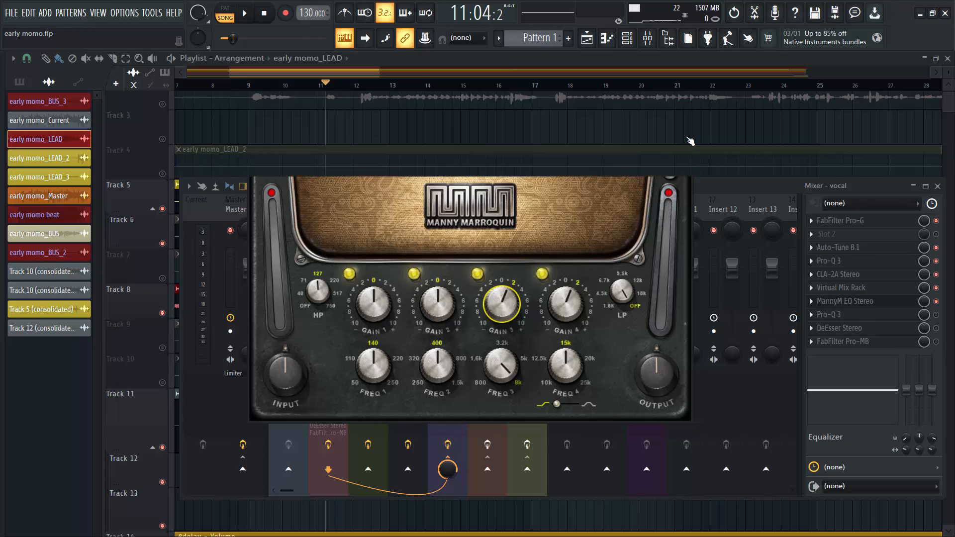
Enable the Pro-Q 3 that follows MannyM EQ Stereo on the vocal track and open it in the middle of the workspace
click(935, 315)
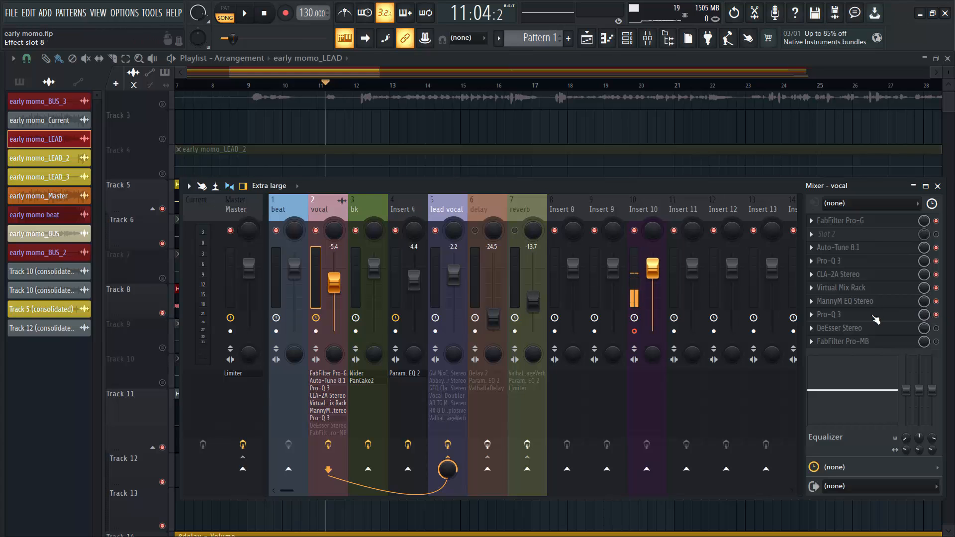
click(860, 320)
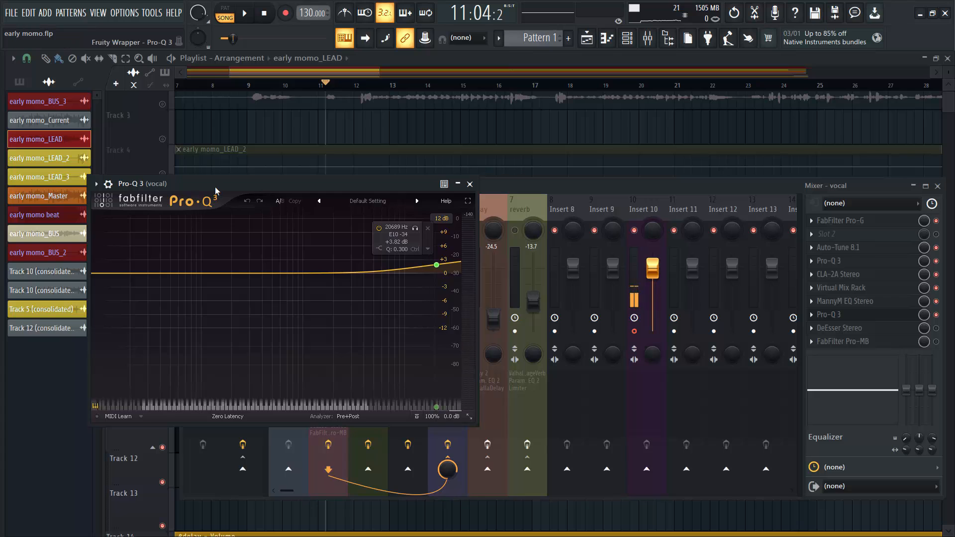
drag(215, 186, 408, 161)
Audition the vocal with the beat through this Pro-Q 3, stop playback and close the equalizer
mouse_move(599, 244)
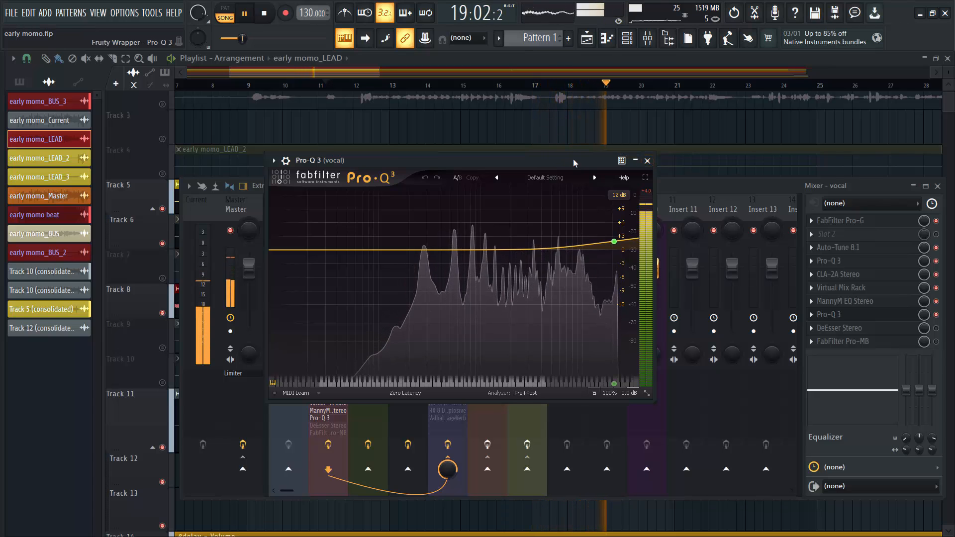
key(space)
click(647, 161)
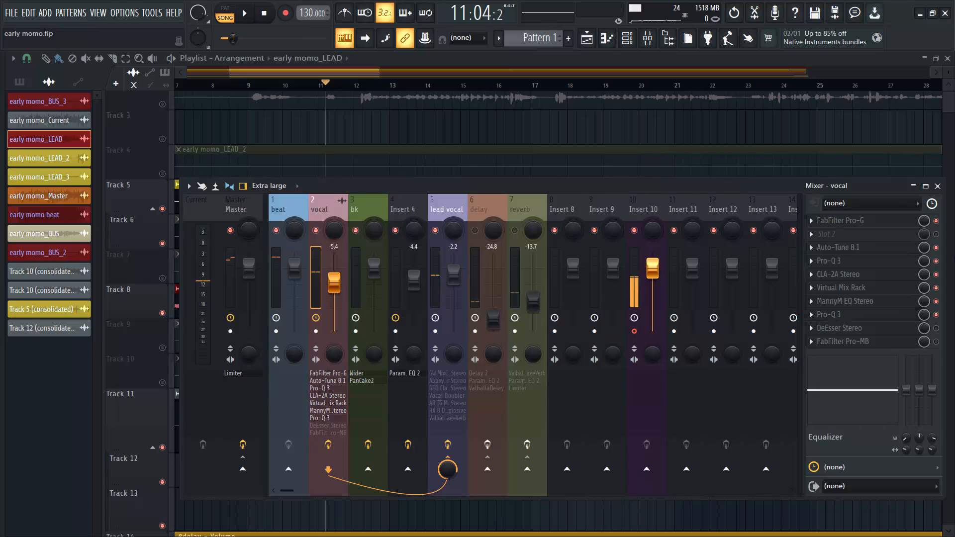
Enable and open DeEsser Stereo on the vocal track, and audition the vocal and beat through it
click(839, 328)
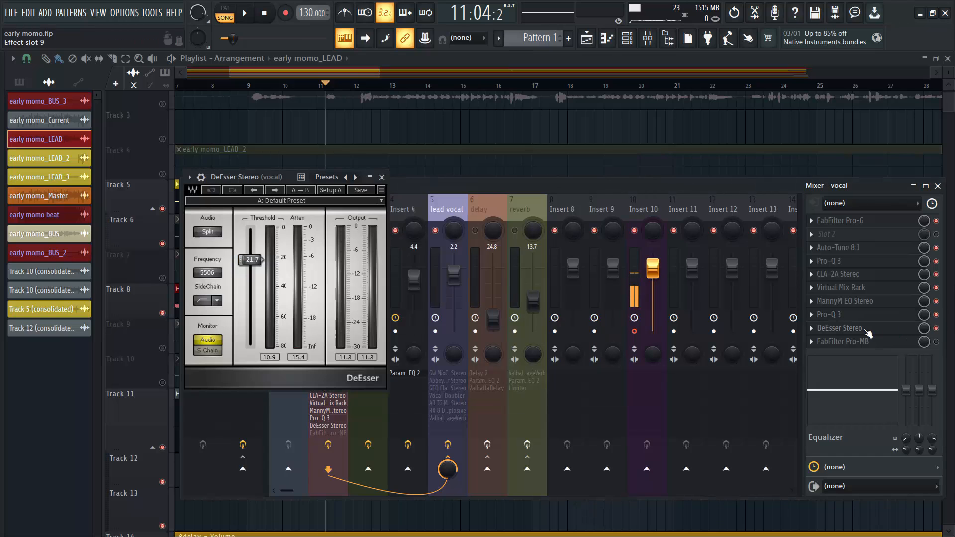
drag(277, 181, 516, 187)
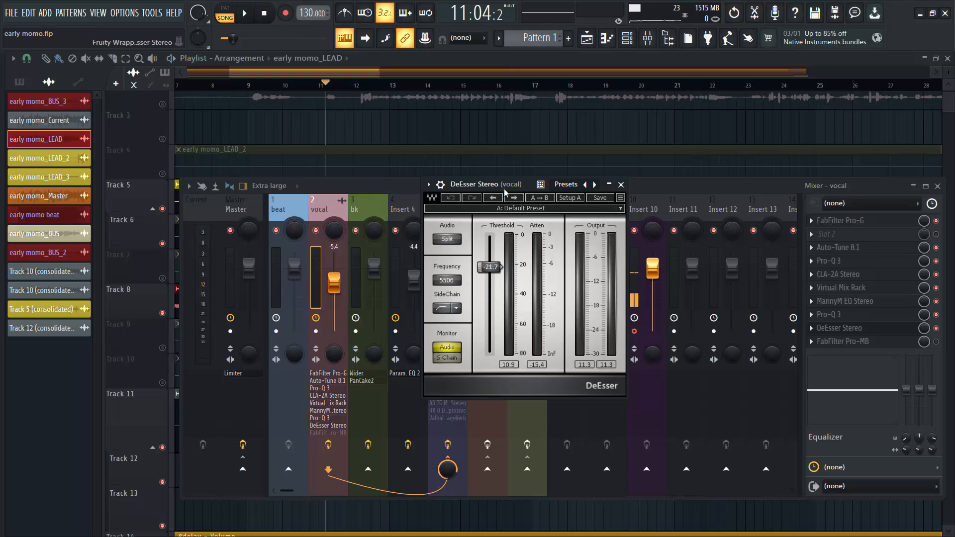
drag(503, 186, 477, 166)
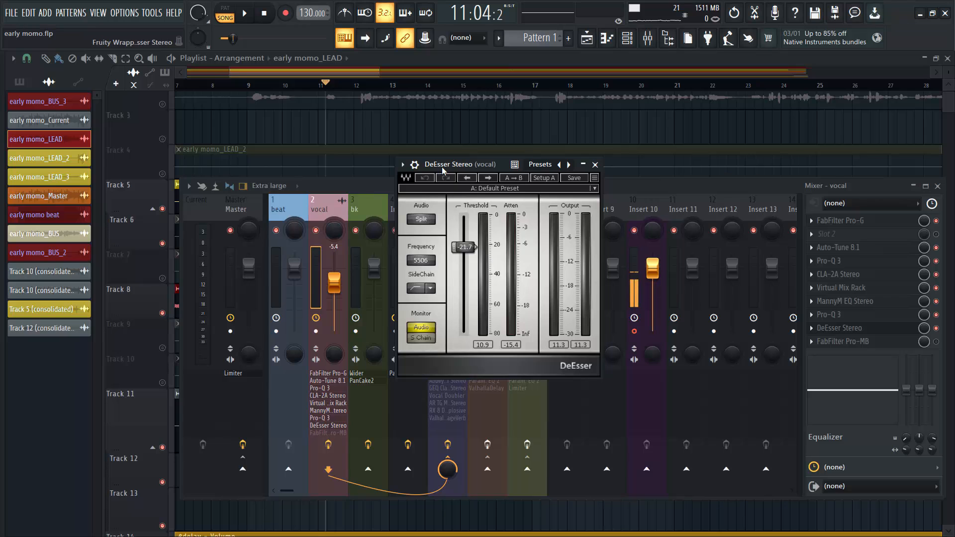
drag(441, 169, 422, 168)
key(space)
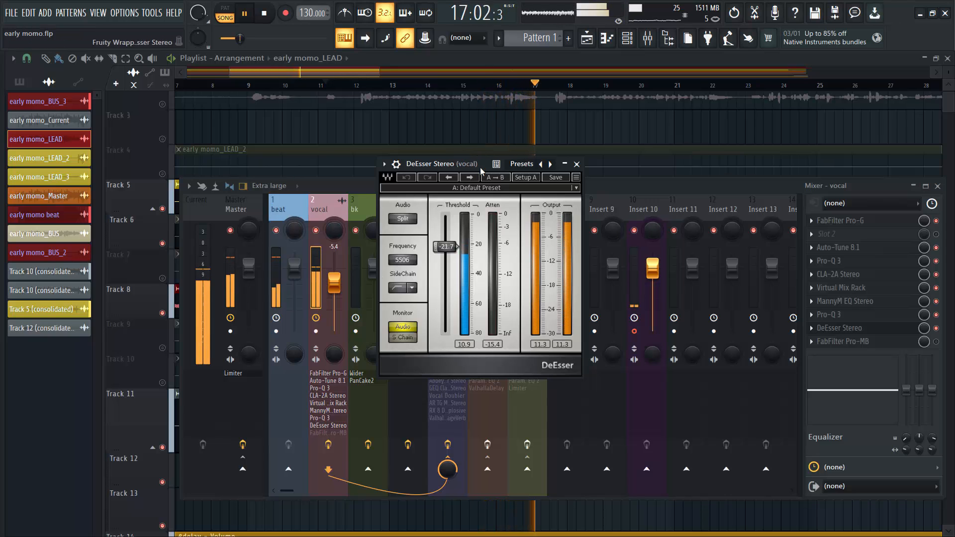
key(space)
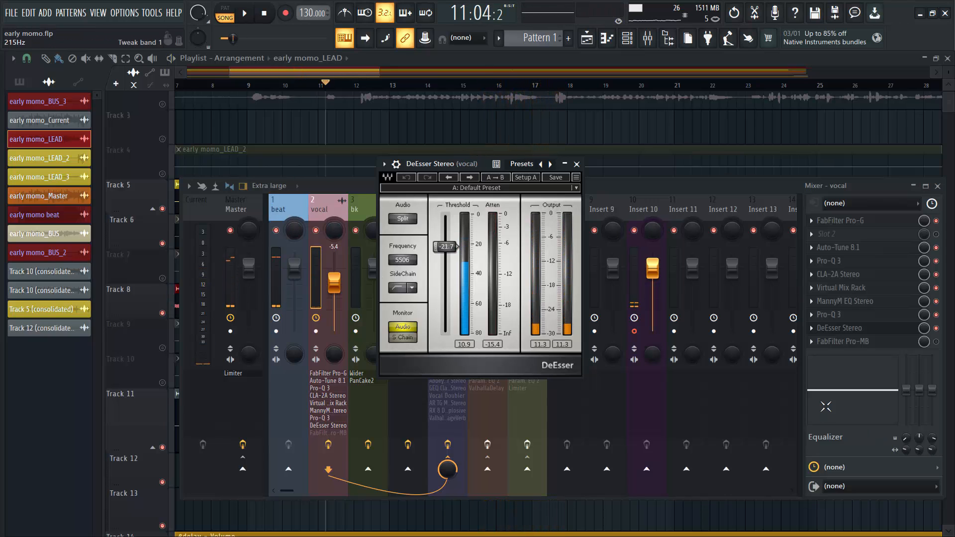
Enable FabFilter Pro-MB on the vocal track and open it in the middle of the workspace
click(885, 343)
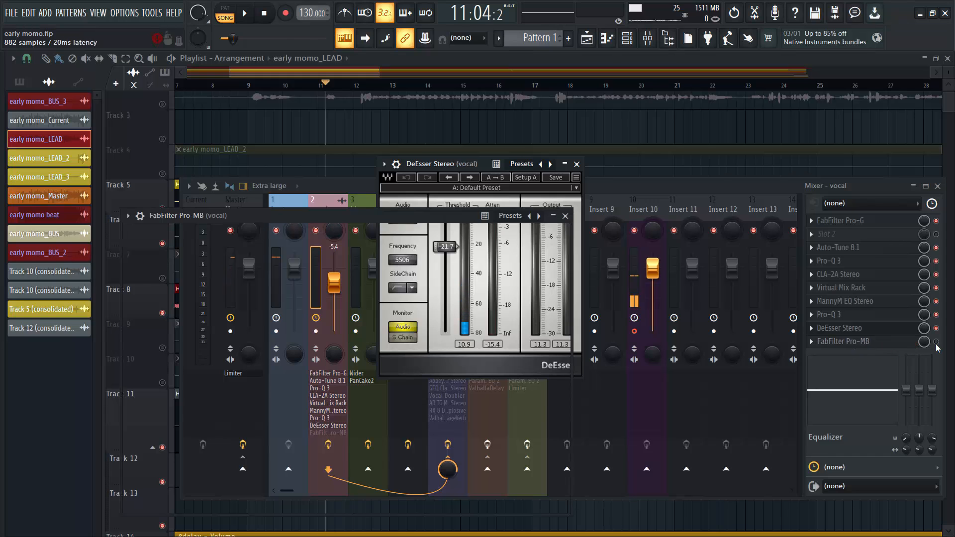
click(937, 345)
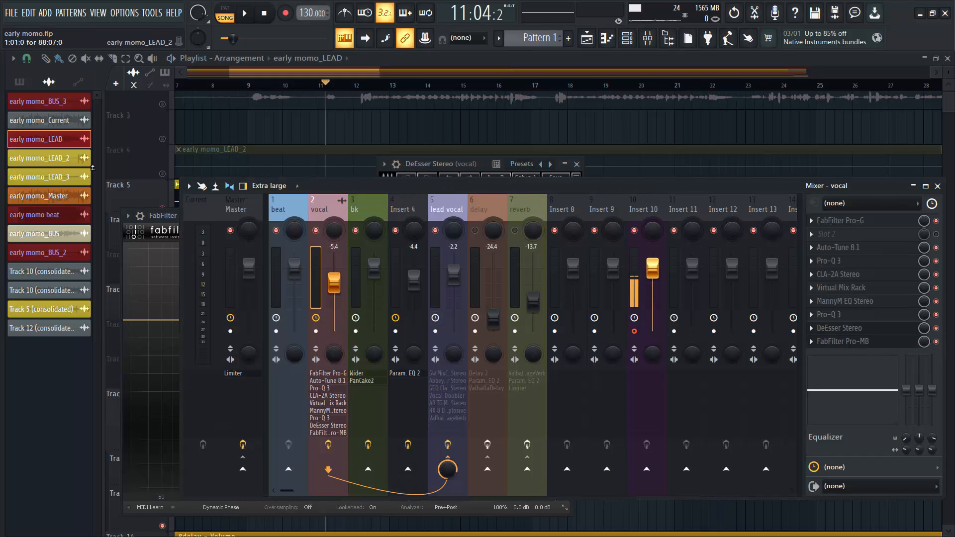
drag(159, 218, 354, 150)
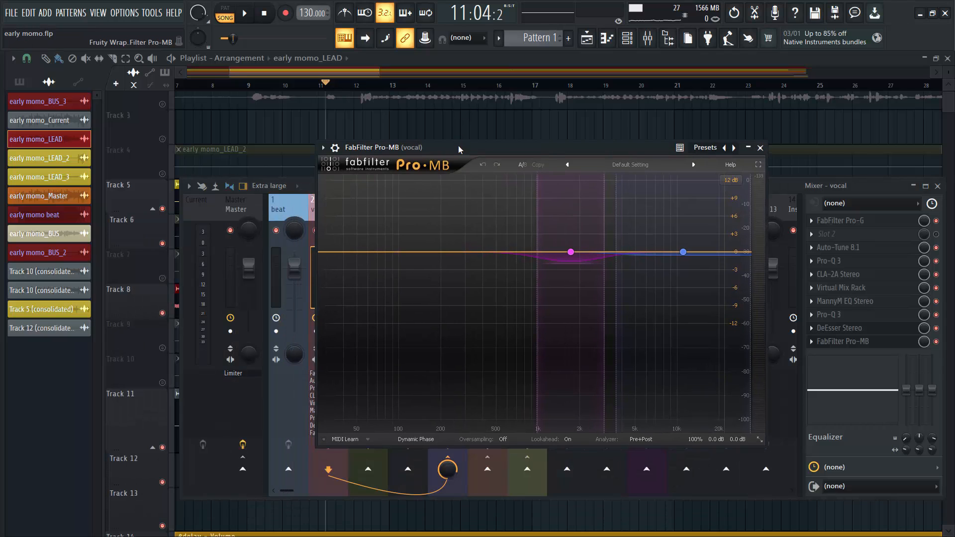
drag(462, 149, 429, 133)
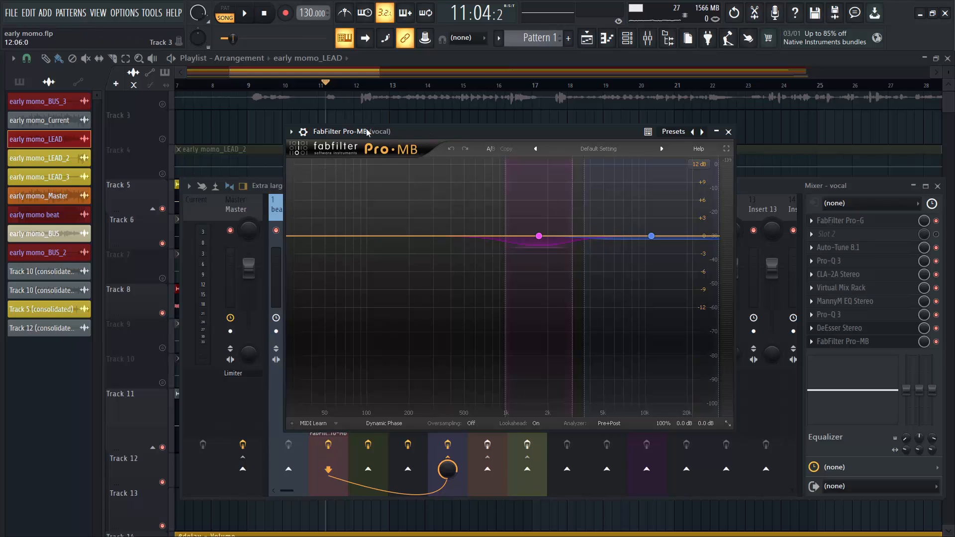
drag(496, 142, 469, 143)
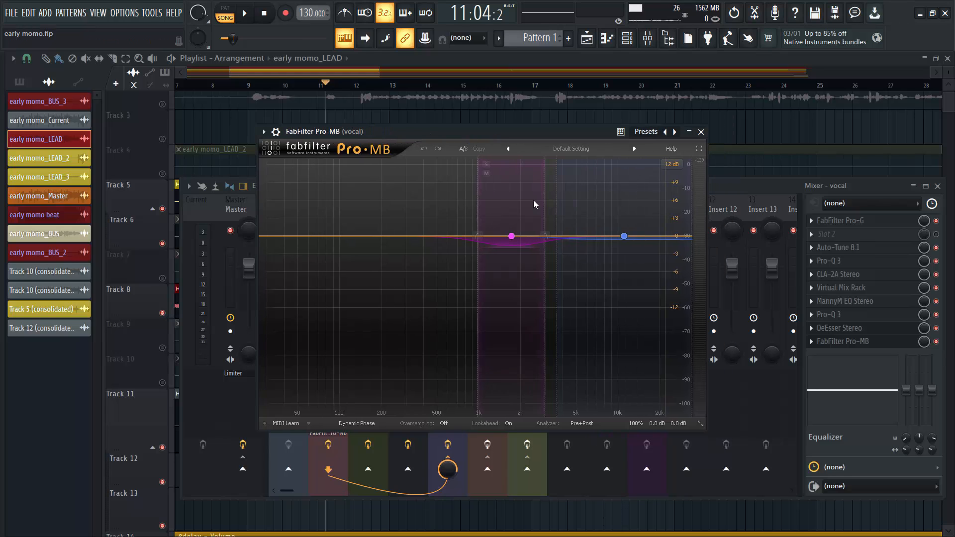
Examine the Band 1 threshold and range and the Band 2 compression settings in FabFilter Pro-MB
click(511, 238)
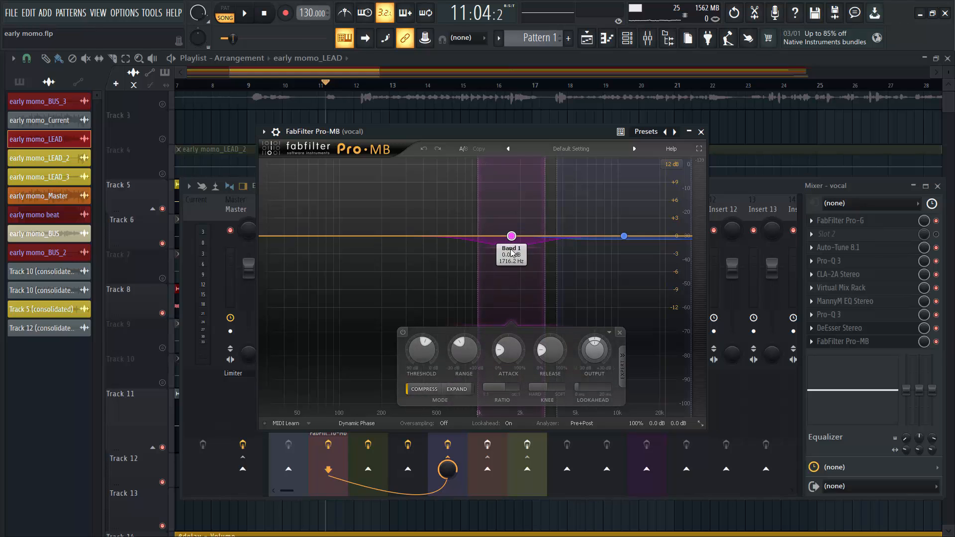
mouse_move(418, 361)
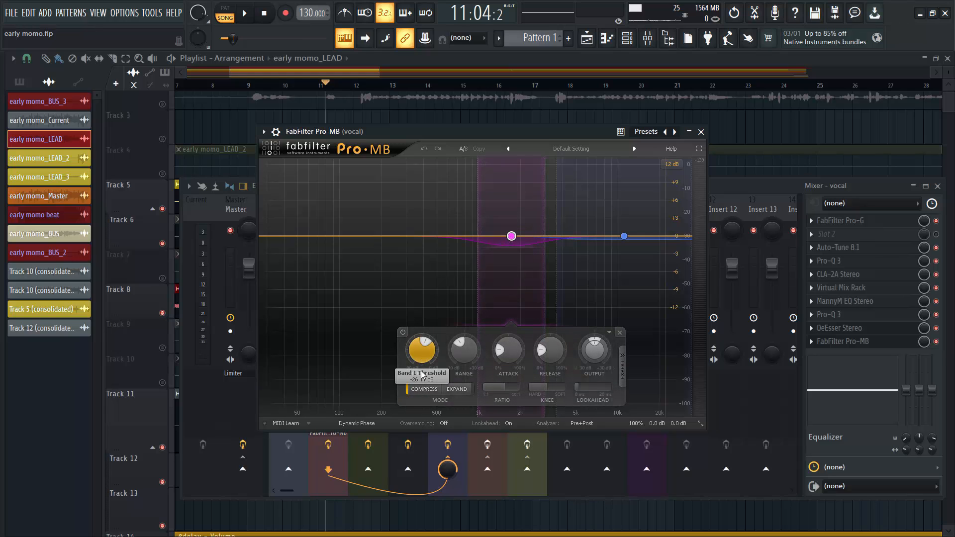
mouse_move(460, 360)
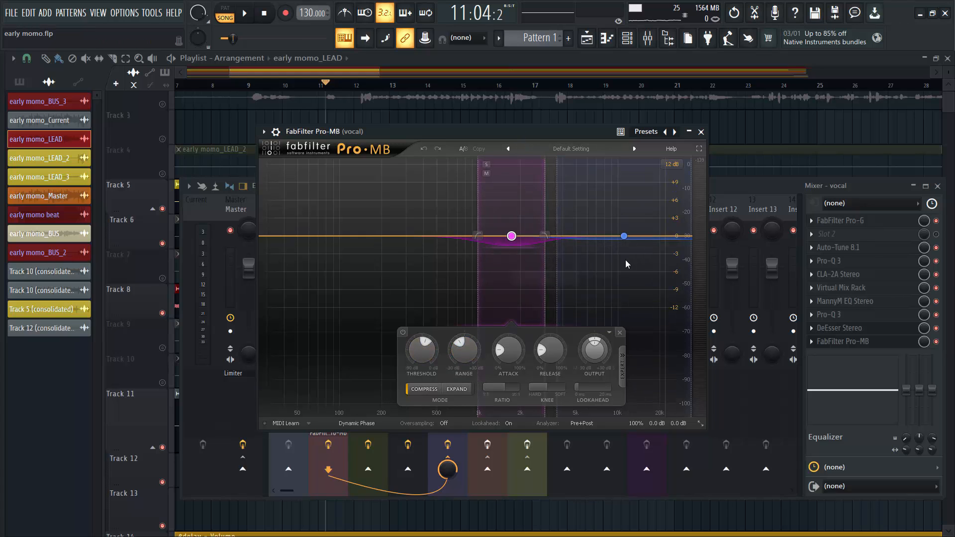
mouse_move(625, 240)
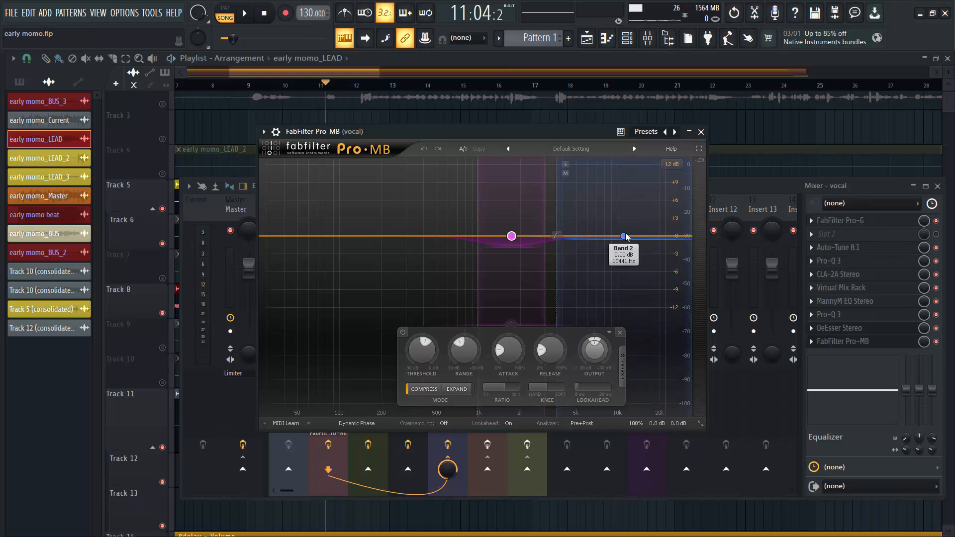
click(624, 237)
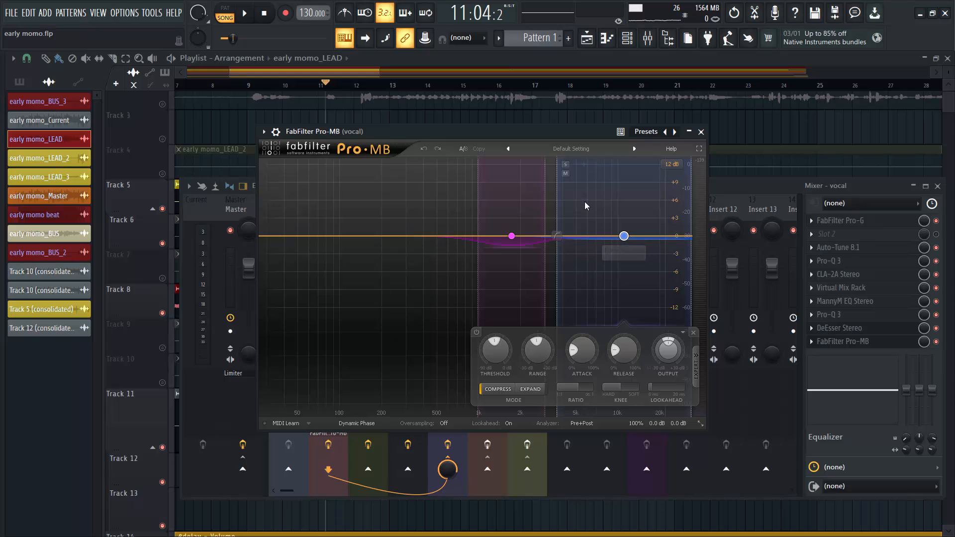
mouse_move(622, 243)
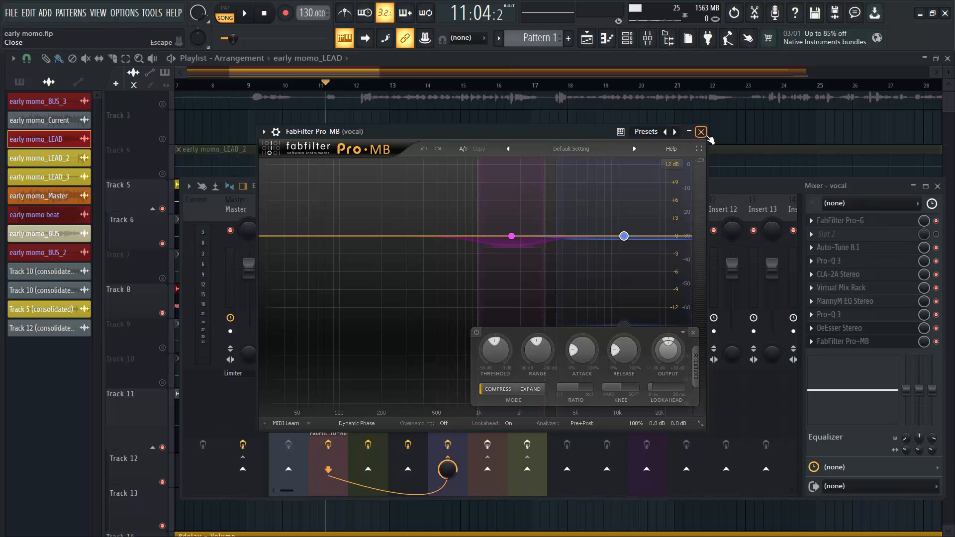
Play the vocal and beat with FabFilter Pro-MB active, stop playback and close the plugin
key(space)
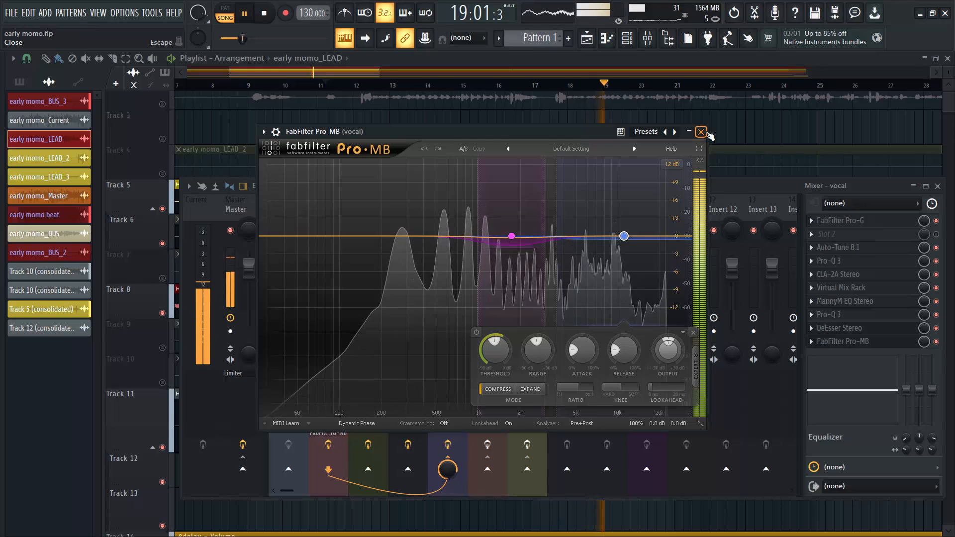
key(space)
click(701, 133)
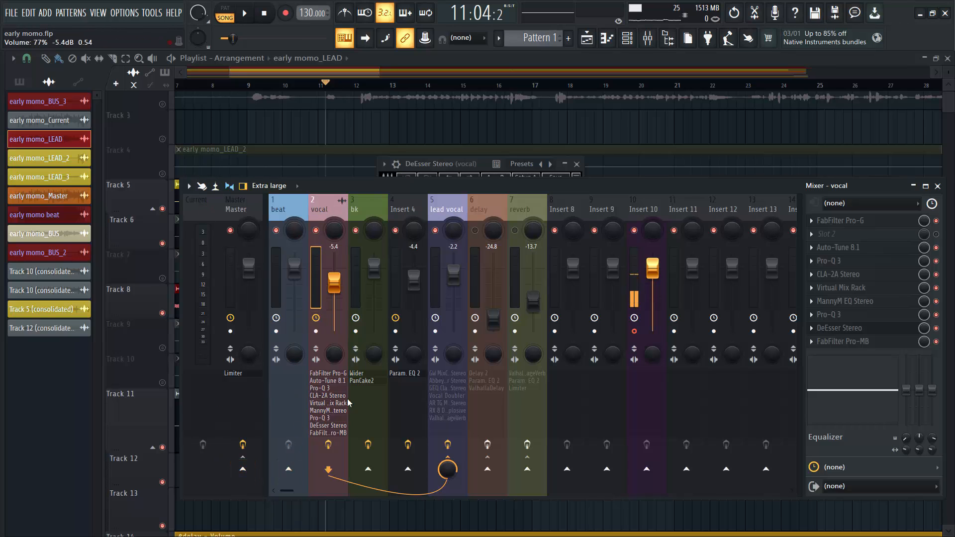
Select the lead vocal mixer track, then enable GW MixCentric Stereo and open it in the middle of the workspace
click(453, 229)
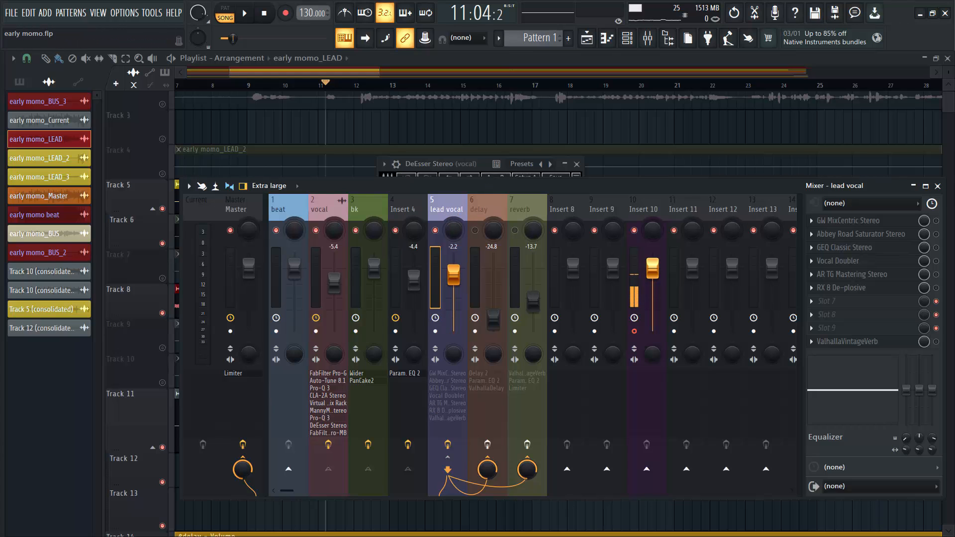
click(867, 221)
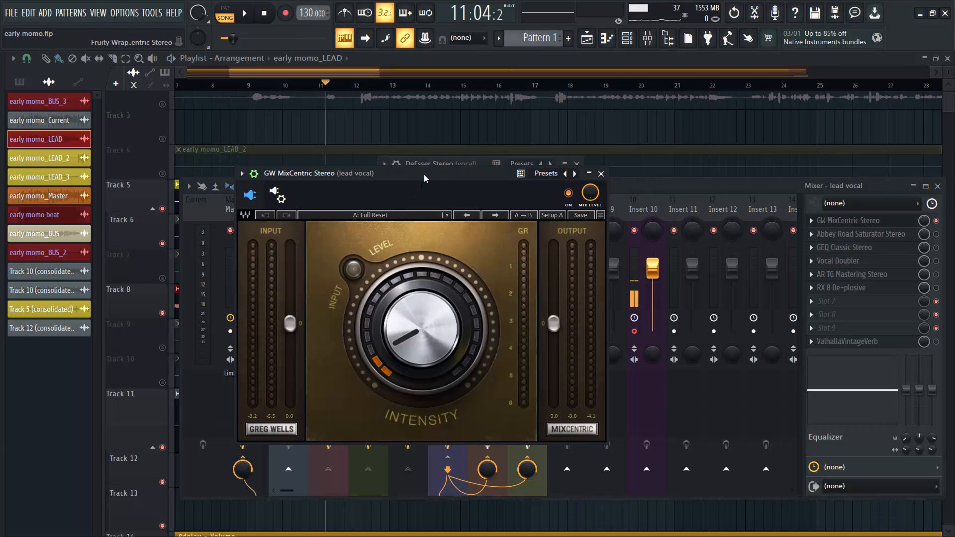
drag(424, 174, 451, 163)
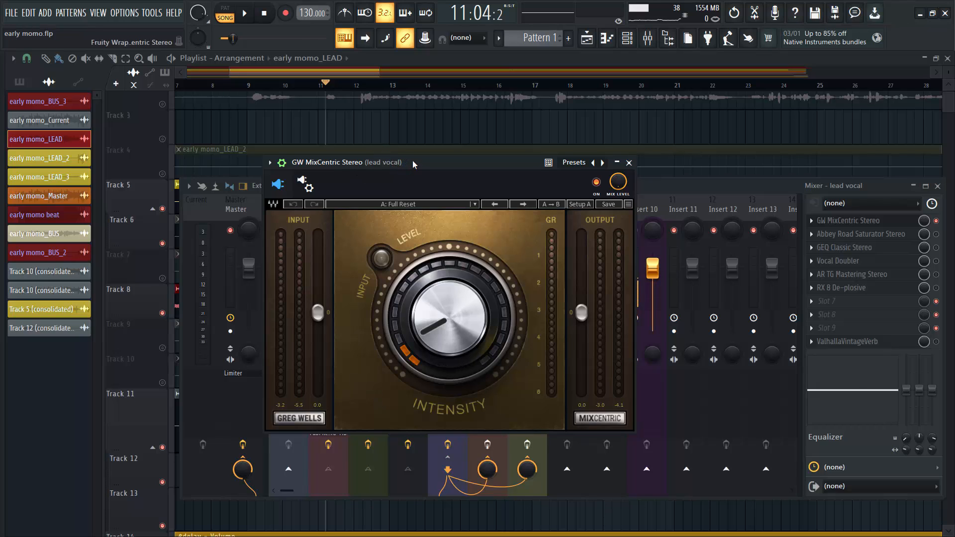
drag(413, 161, 451, 162)
Compare playback with GW MixCentric Stereo on and bypassed, leave it switched on and close it
key(space)
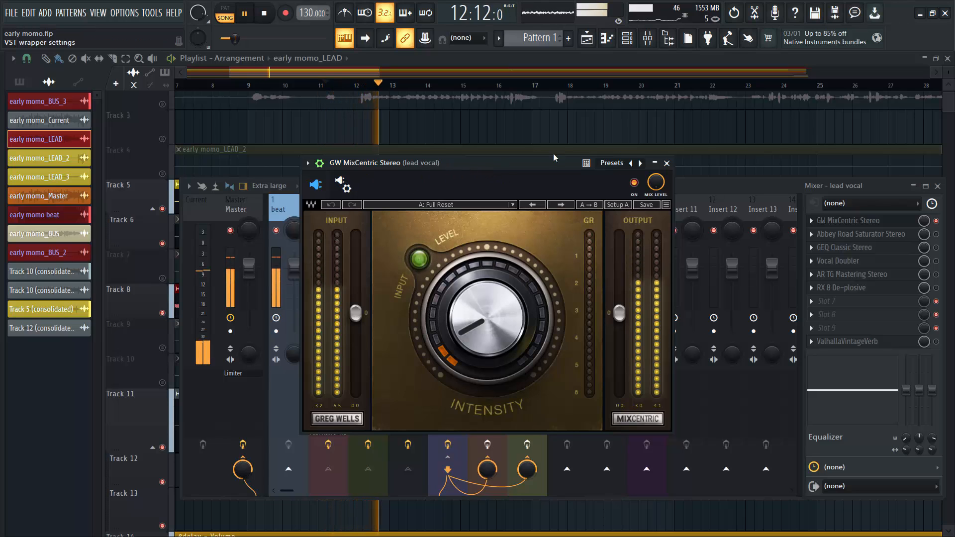
key(space)
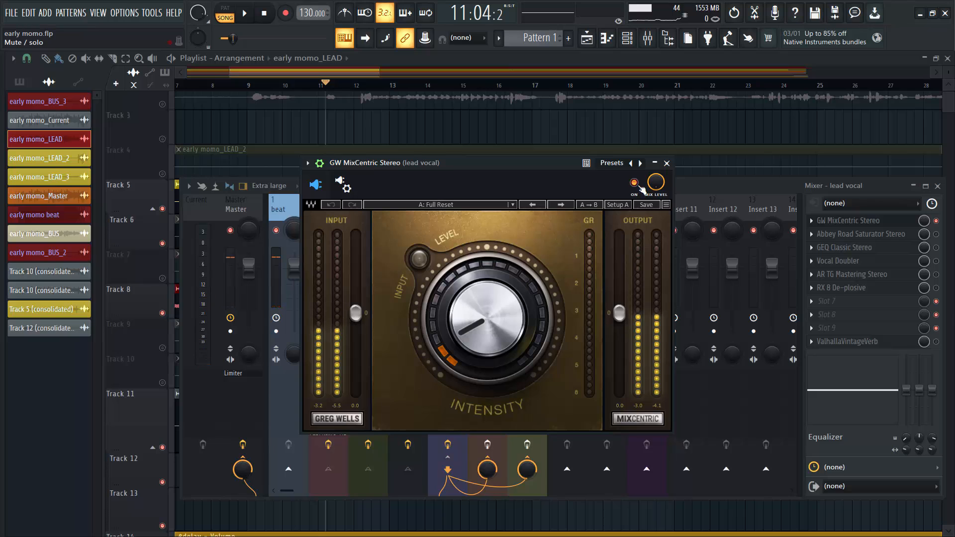
click(634, 183)
key(space)
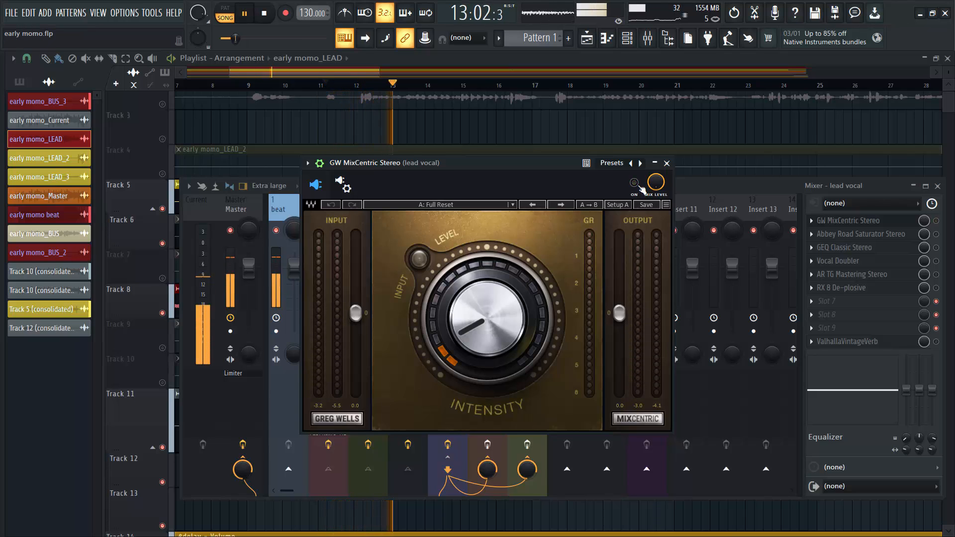
key(space)
click(635, 183)
key(space)
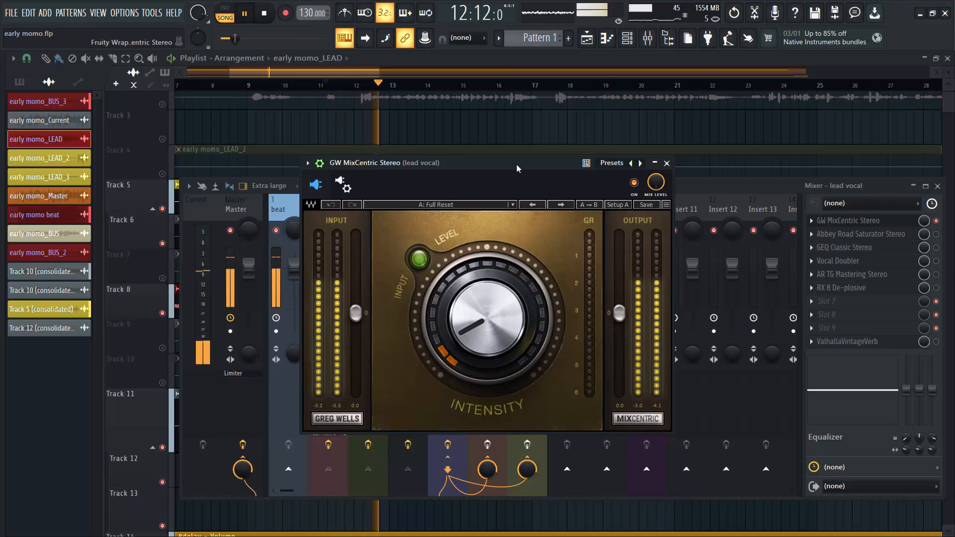
key(space)
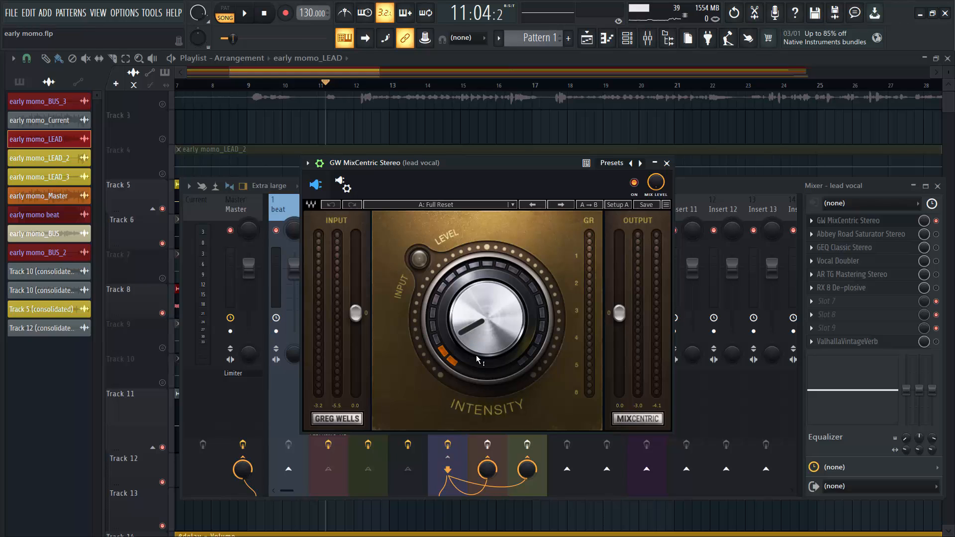
click(667, 164)
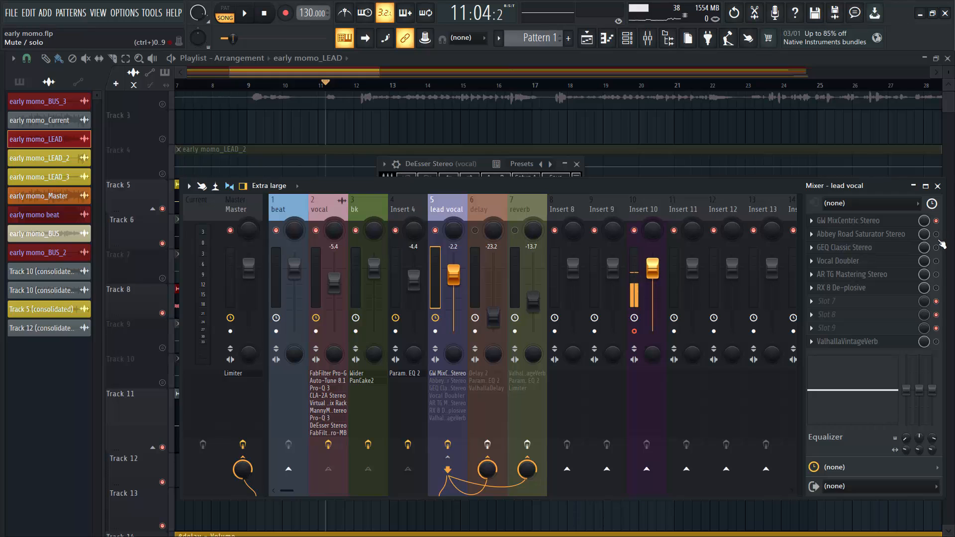
Enable Abbey Road Saturator Stereo on the lead vocal, open it mid-workspace and play the mix through it
click(885, 234)
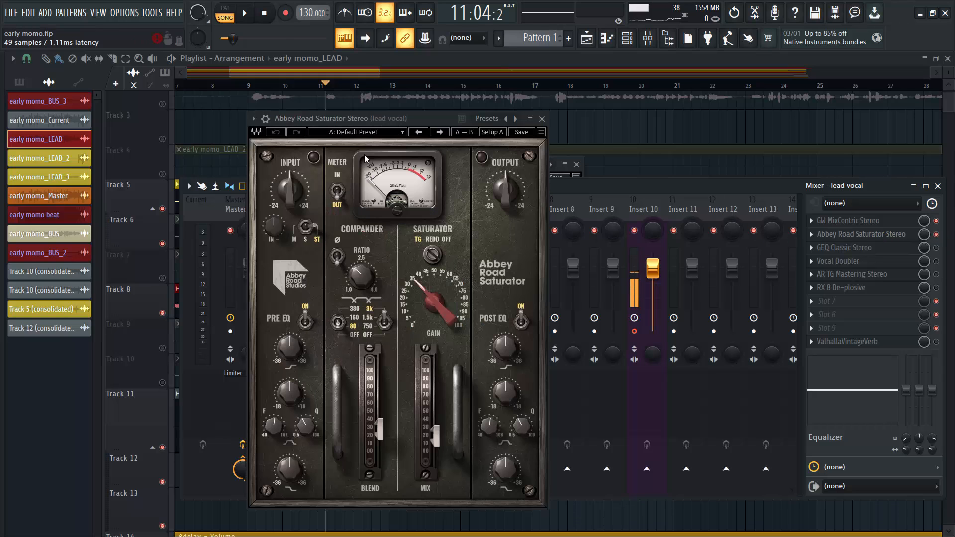
drag(369, 121, 443, 119)
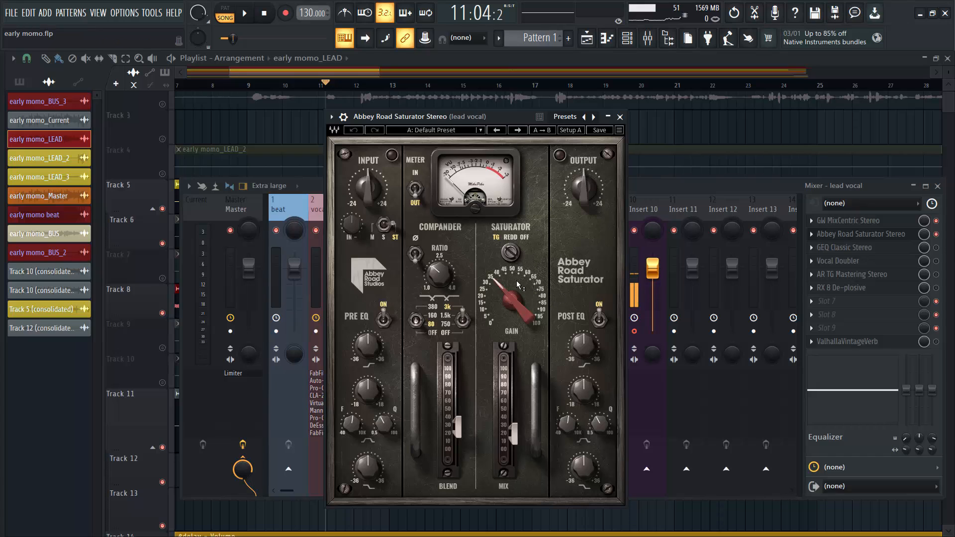
mouse_move(495, 285)
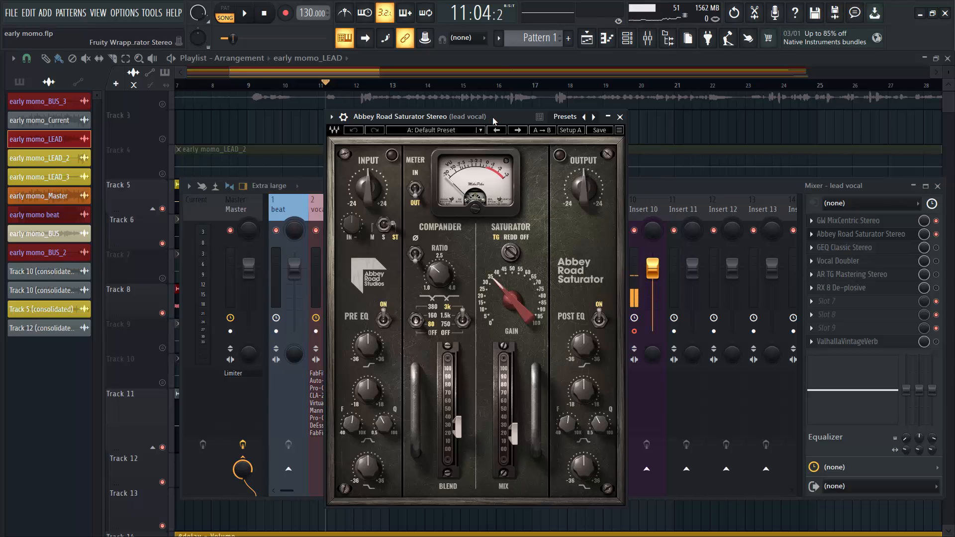
key(space)
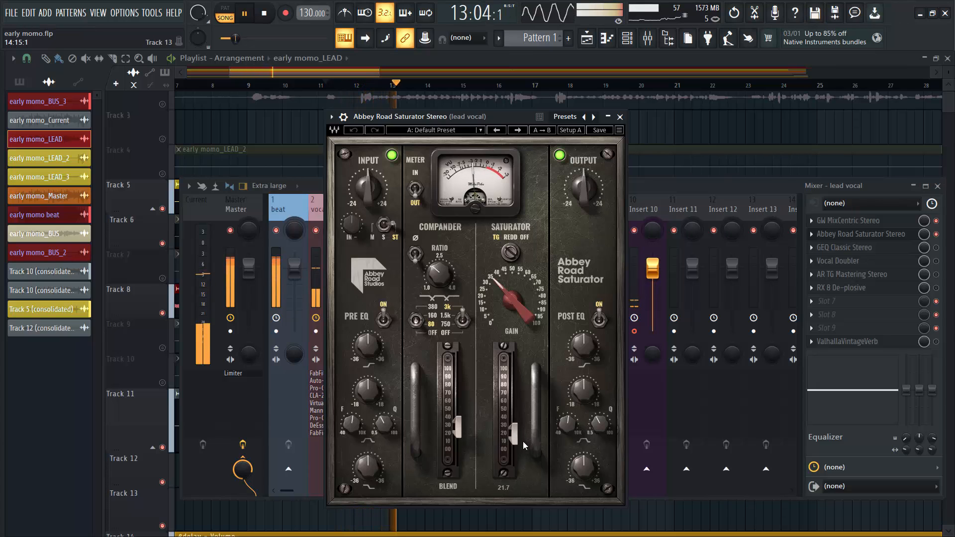
key(space)
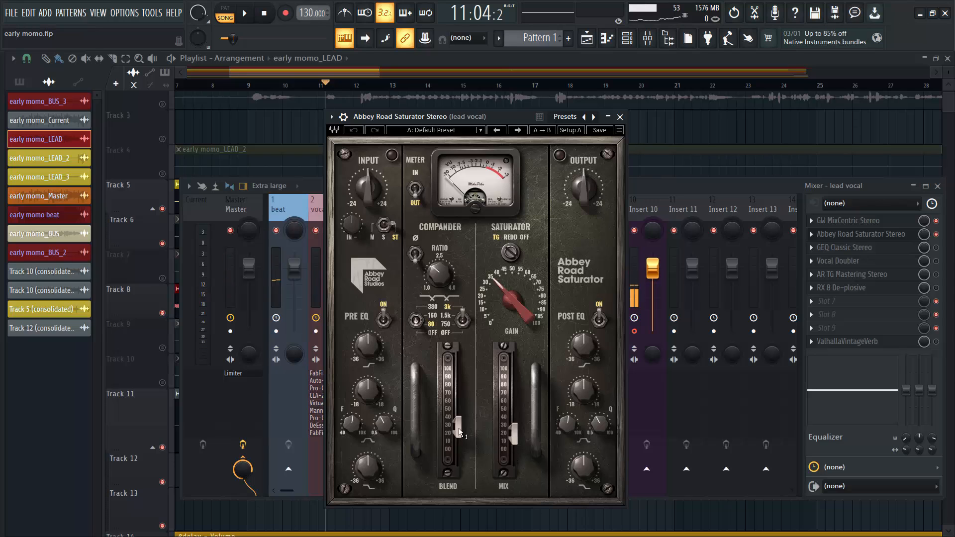
Check the Saturator's compander Blend amount, replay the section with the effect active and close the plugin
mouse_move(458, 429)
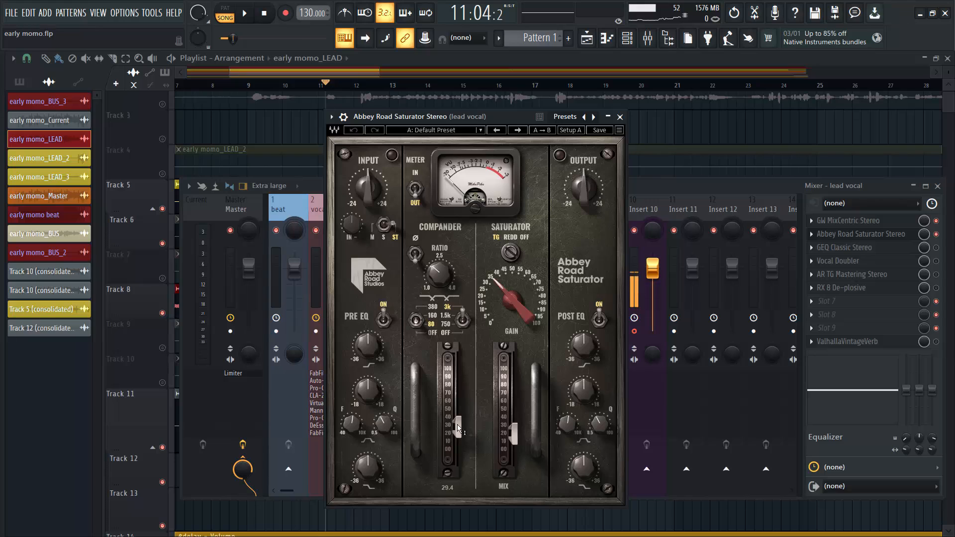
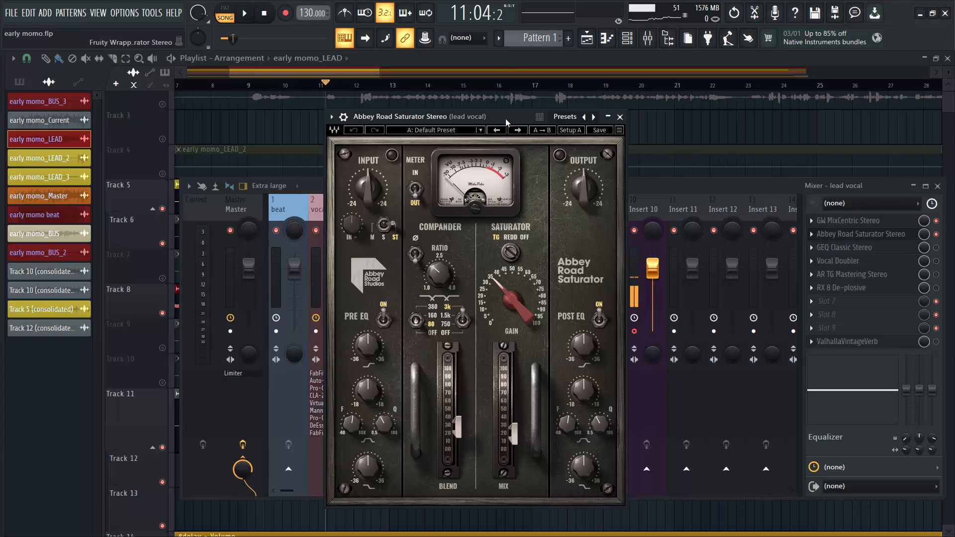
key(space)
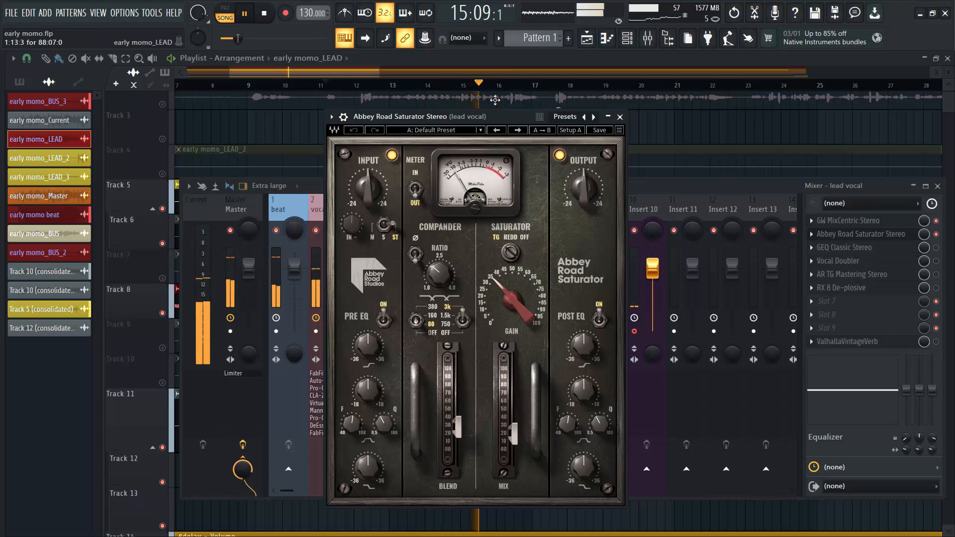
key(space)
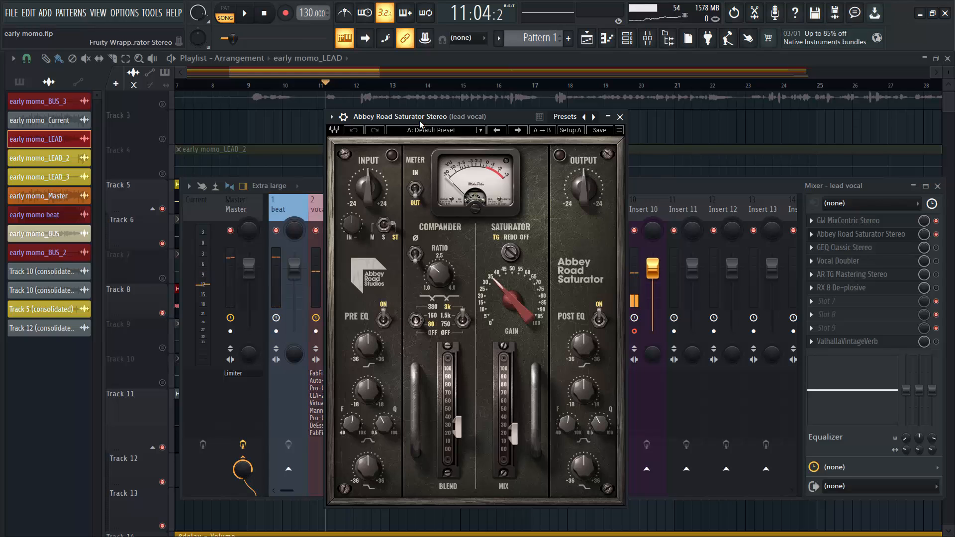
click(620, 117)
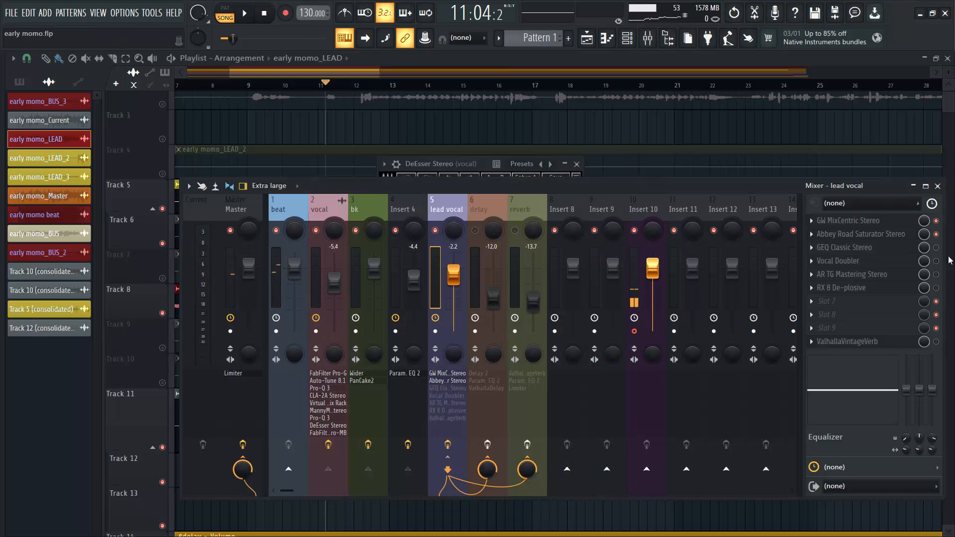
Enable and open GEQ Classic Stereo on the lead vocal, audition its 1 kHz boost during playback and close it
click(854, 248)
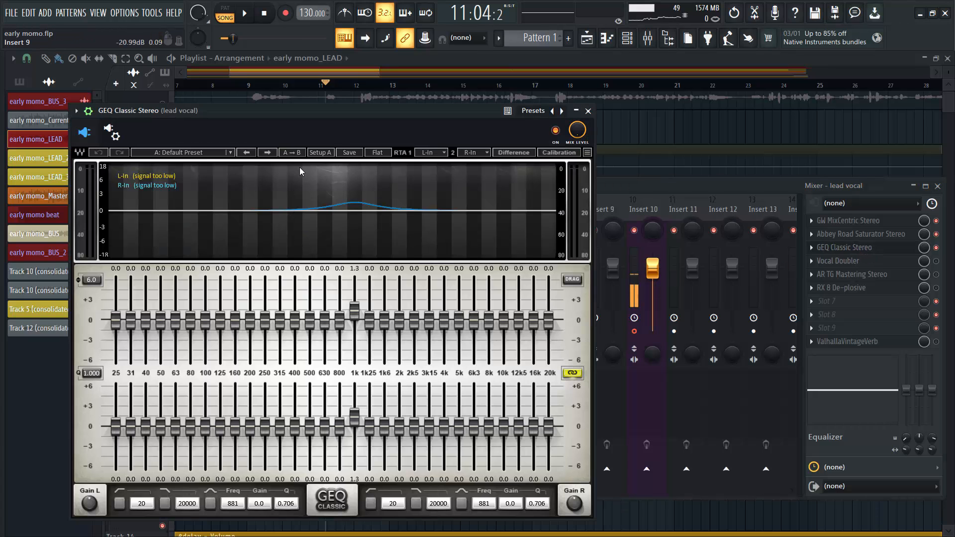
drag(419, 106, 607, 81)
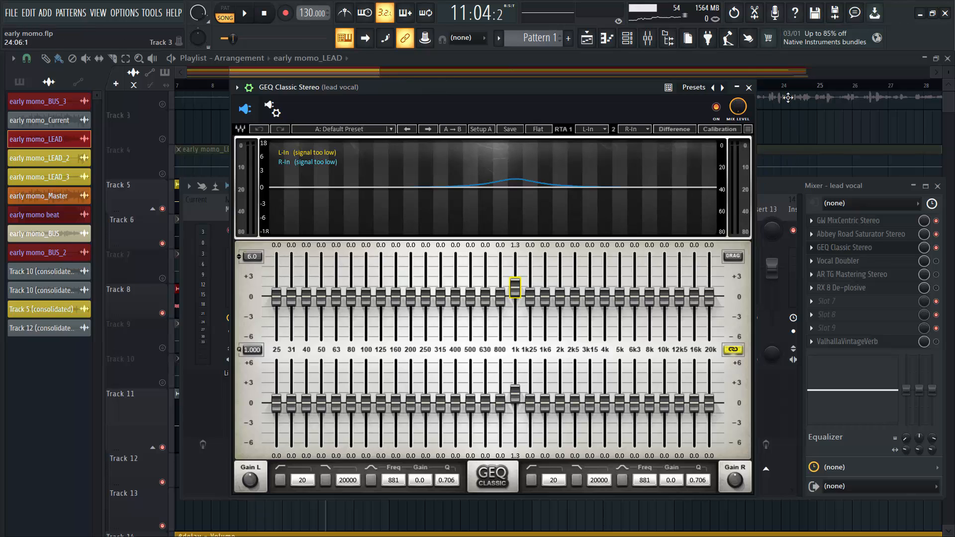
key(space)
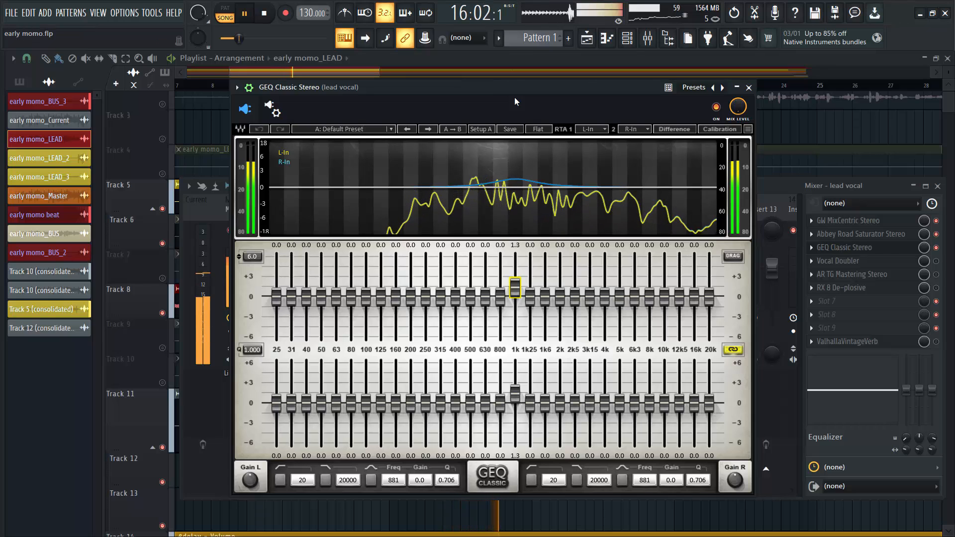
key(space)
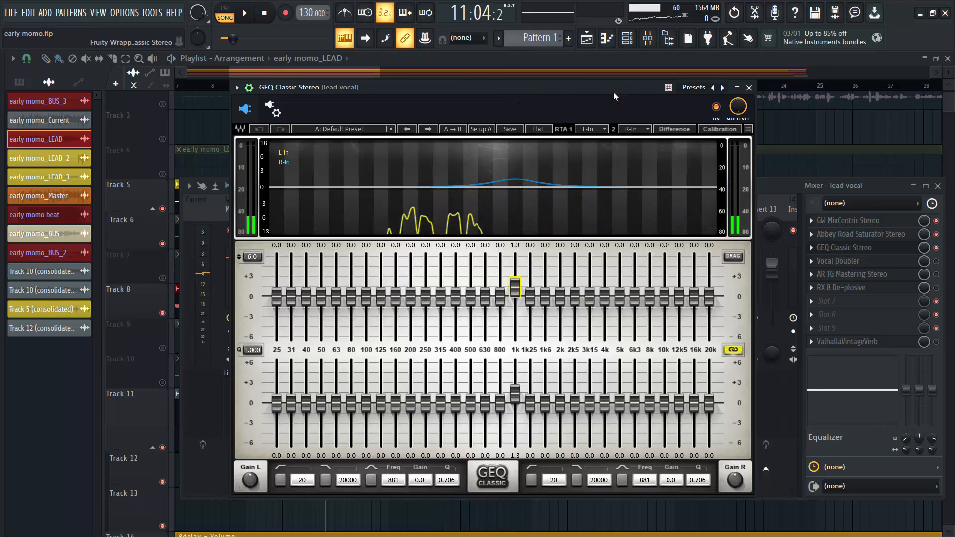
click(749, 88)
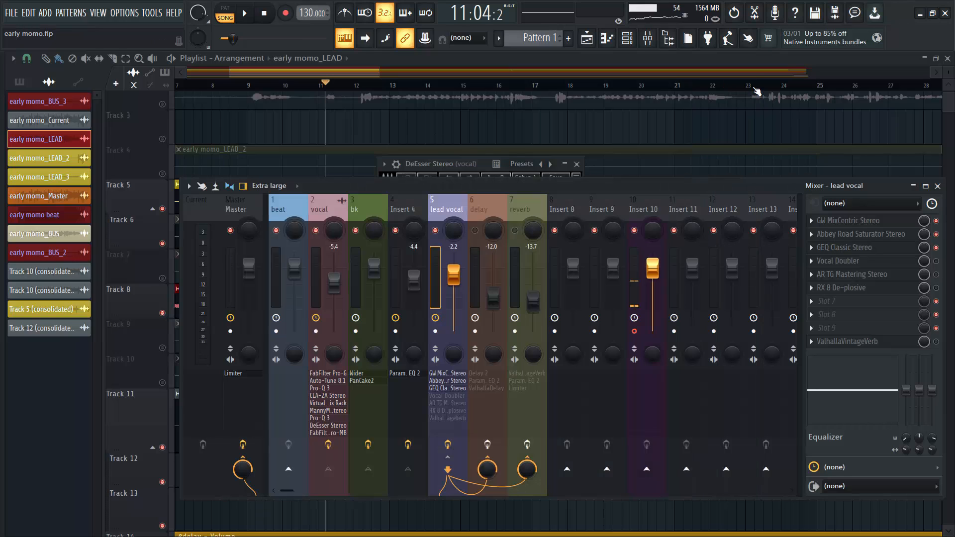
Enable Vocal Doubler on the lead vocal track and open it in the middle of the workspace
click(936, 261)
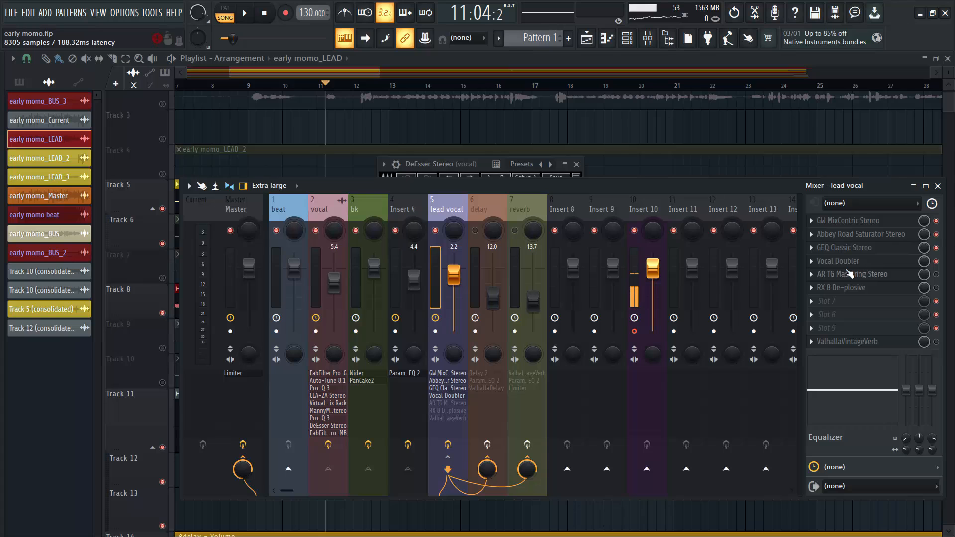
click(846, 265)
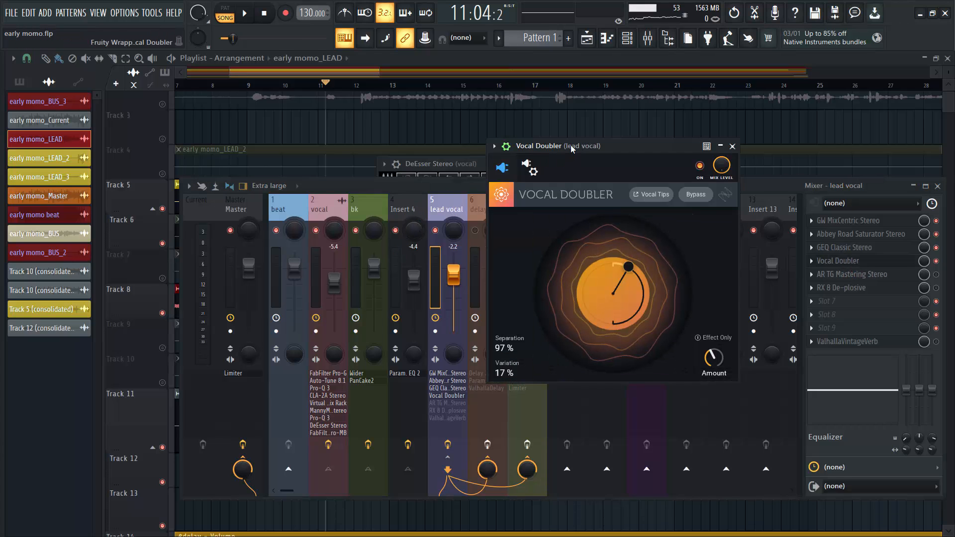
drag(570, 148, 455, 148)
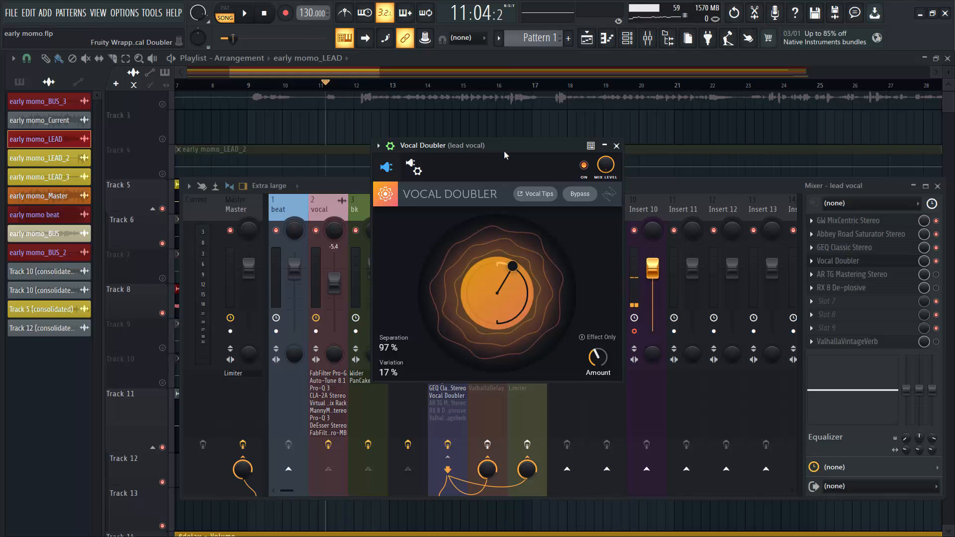
drag(504, 146, 497, 141)
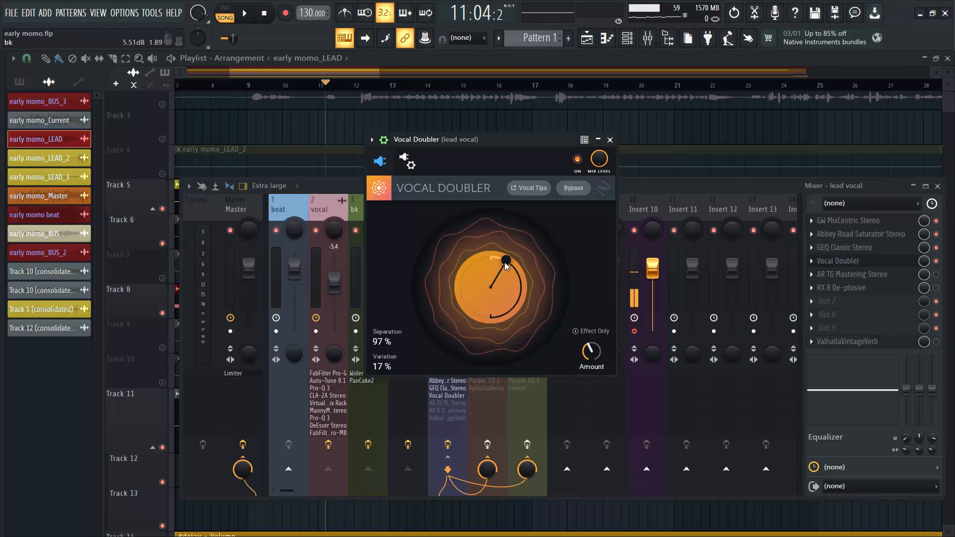
Review Vocal Doubler's Amount setting, audition the vocal with the doubling active and close the plugin
mouse_move(596, 346)
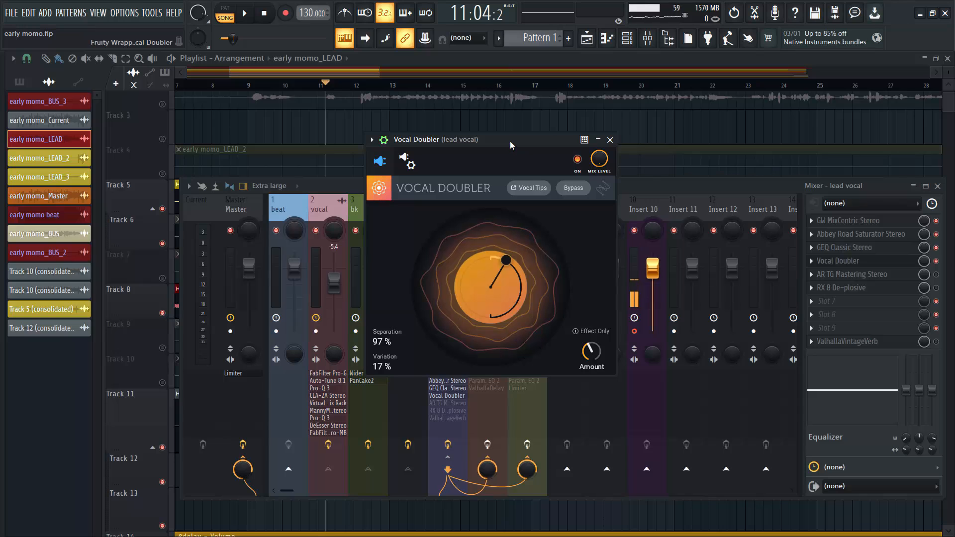
key(space)
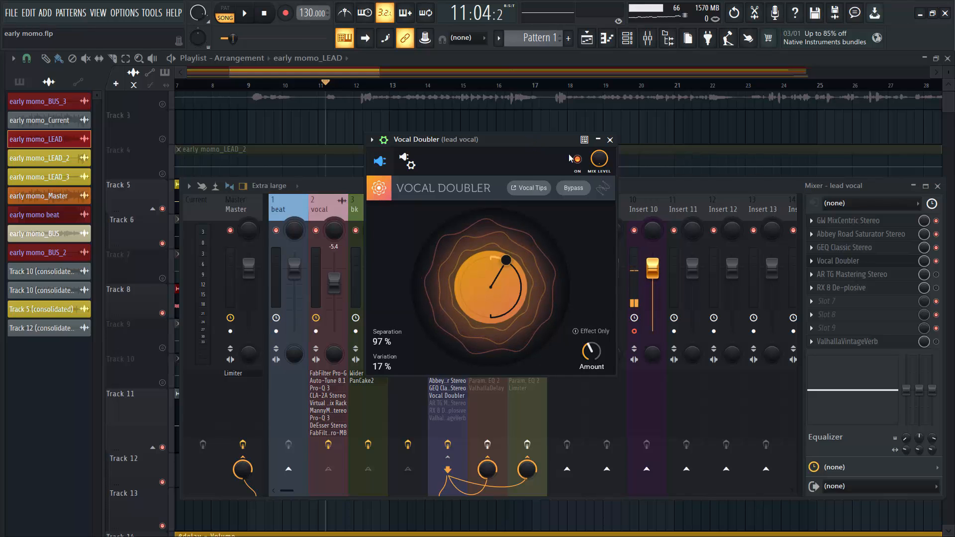
click(614, 144)
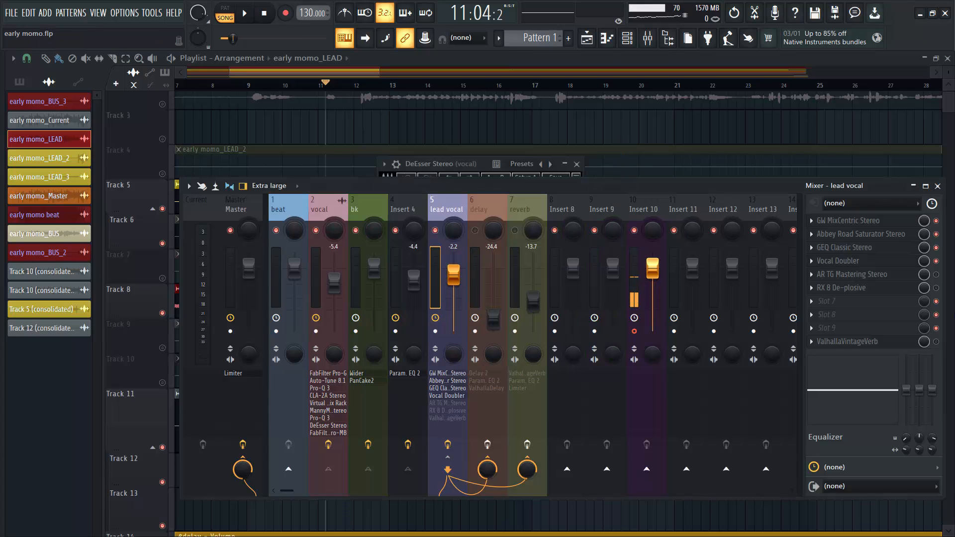
Enable AR TG Mastering Stereo on the lead vocal track and open it fully expanded in the middle of the workspace
click(936, 275)
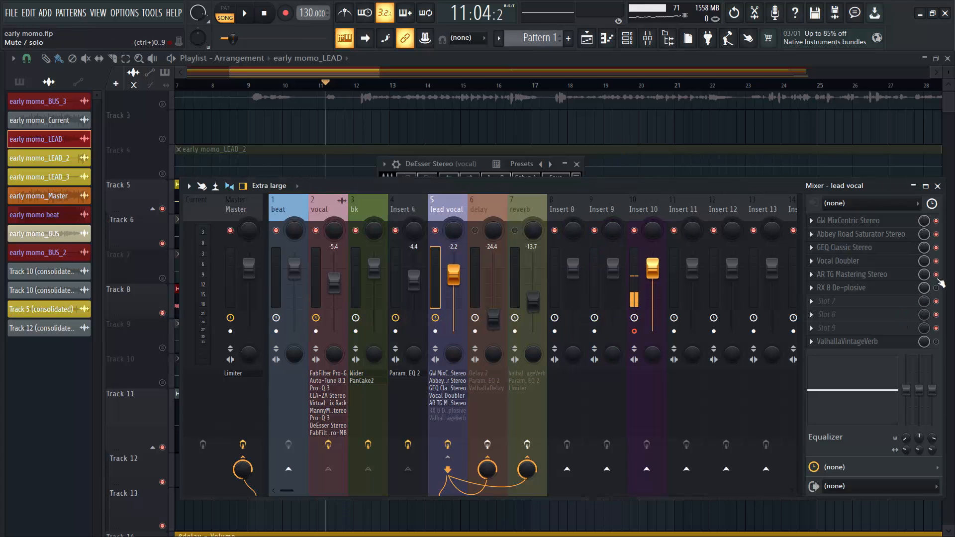
click(893, 276)
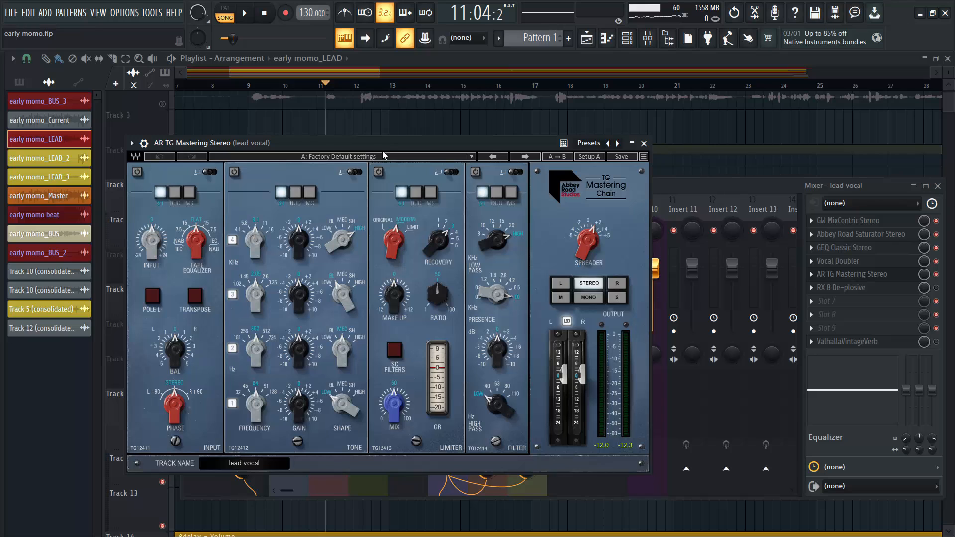
drag(383, 144, 461, 128)
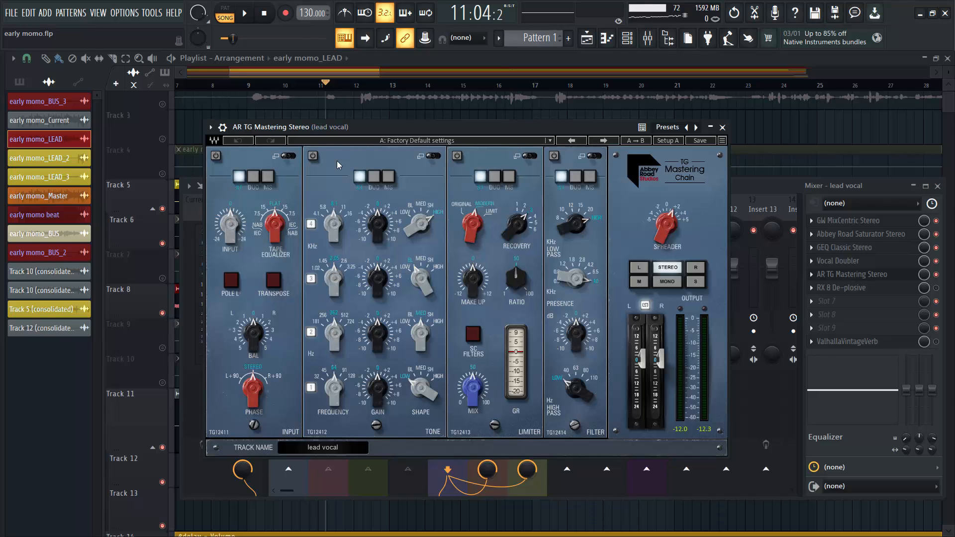
double_click(523, 125)
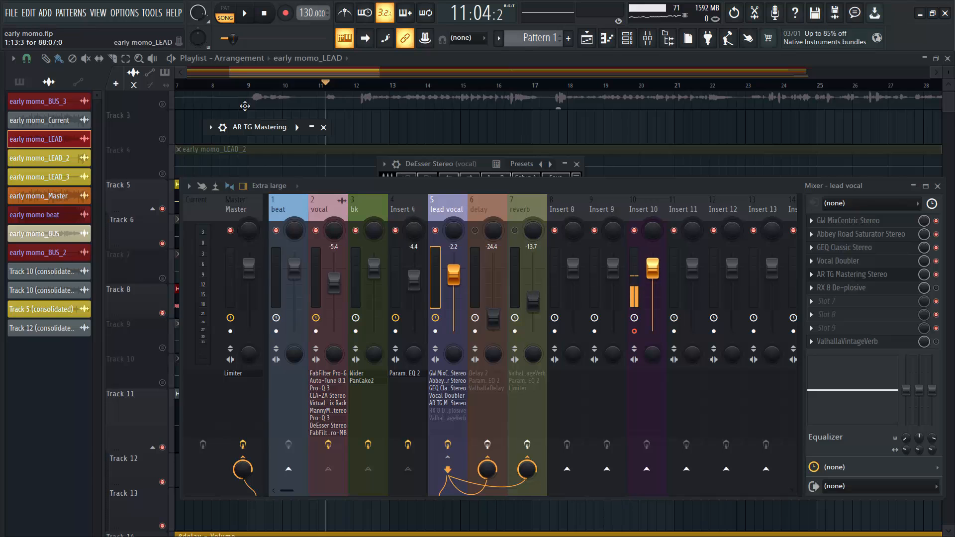
click(312, 127)
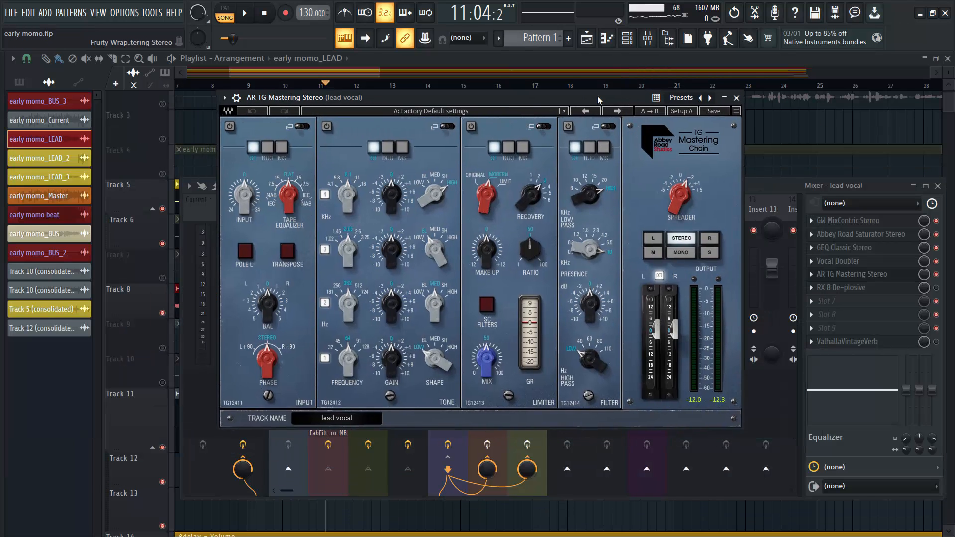
drag(599, 100, 615, 117)
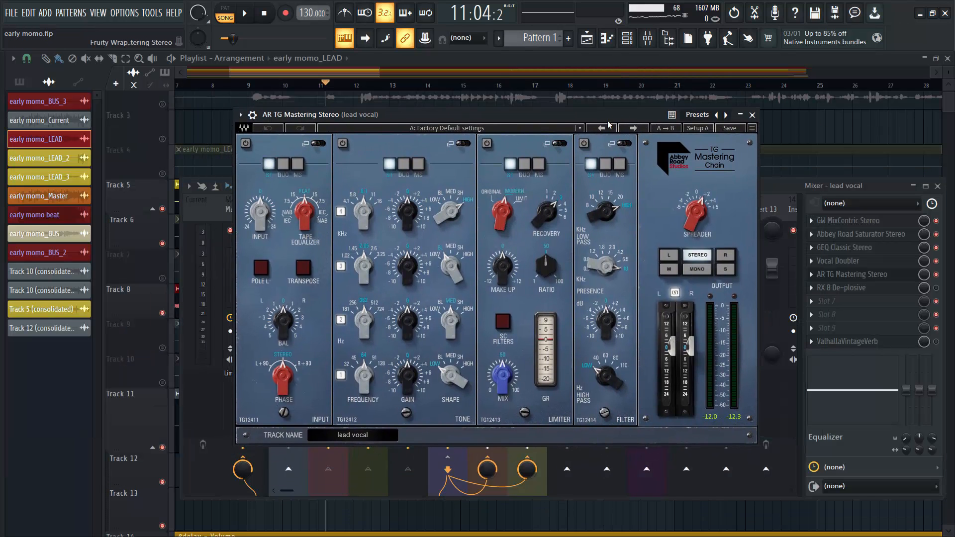
Play the mix with AR TG Mastering Stereo active, stop playback and close the plugin
key(space)
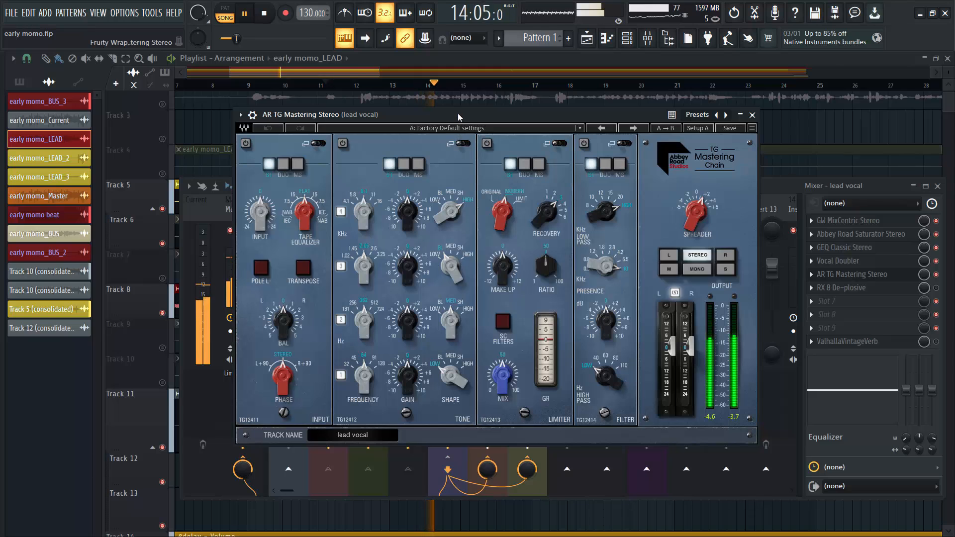
drag(469, 118, 499, 117)
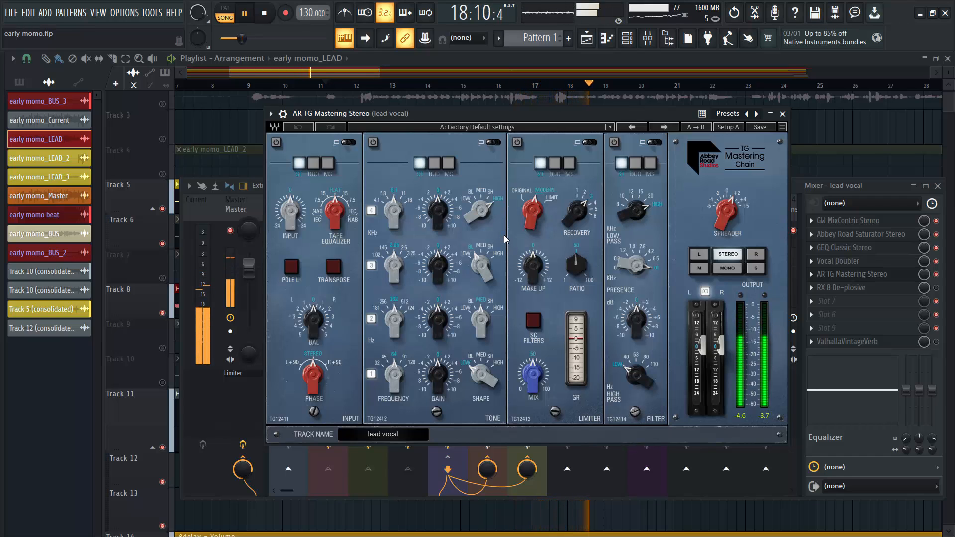
key(space)
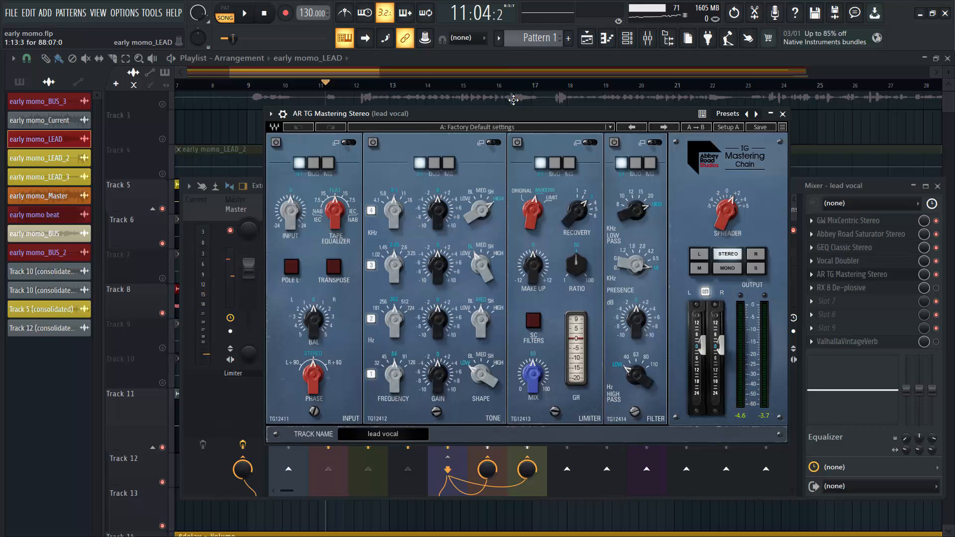
drag(545, 119, 515, 121)
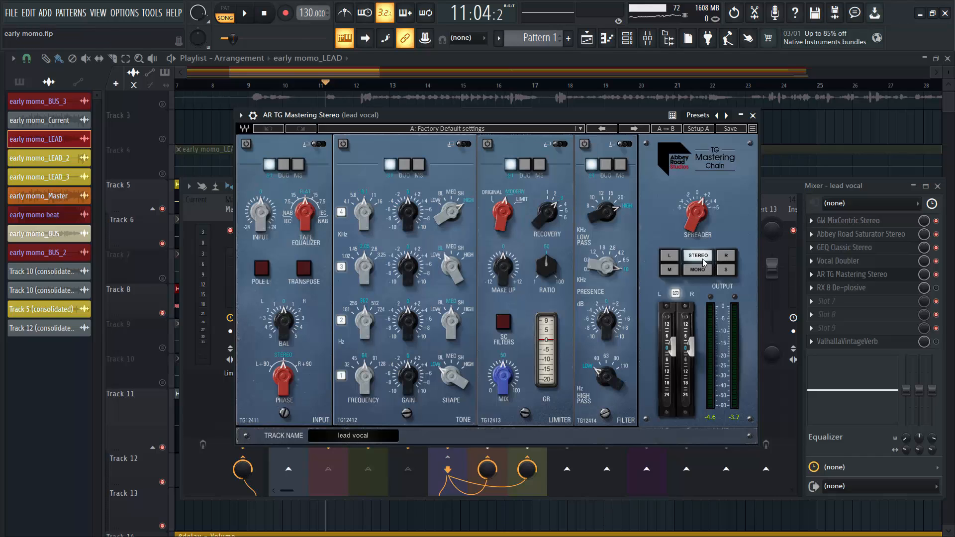
click(753, 116)
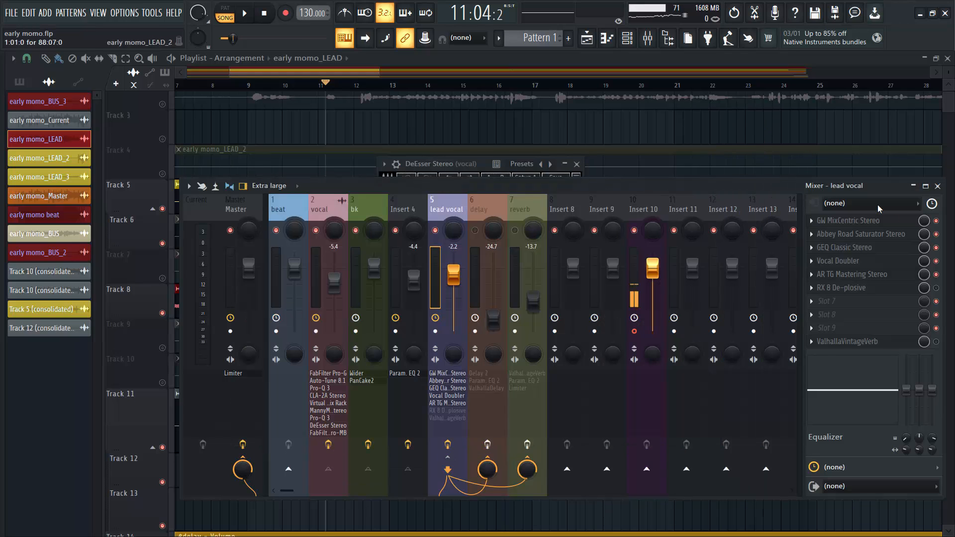
Enable RX 8 De-plosive on the lead vocal track and open it in the middle of the workspace
click(856, 287)
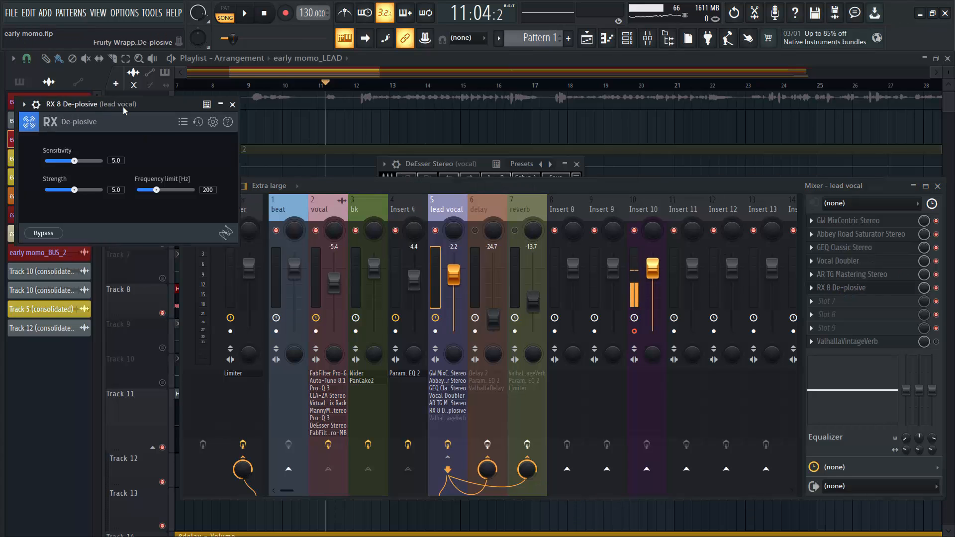
drag(123, 106, 566, 169)
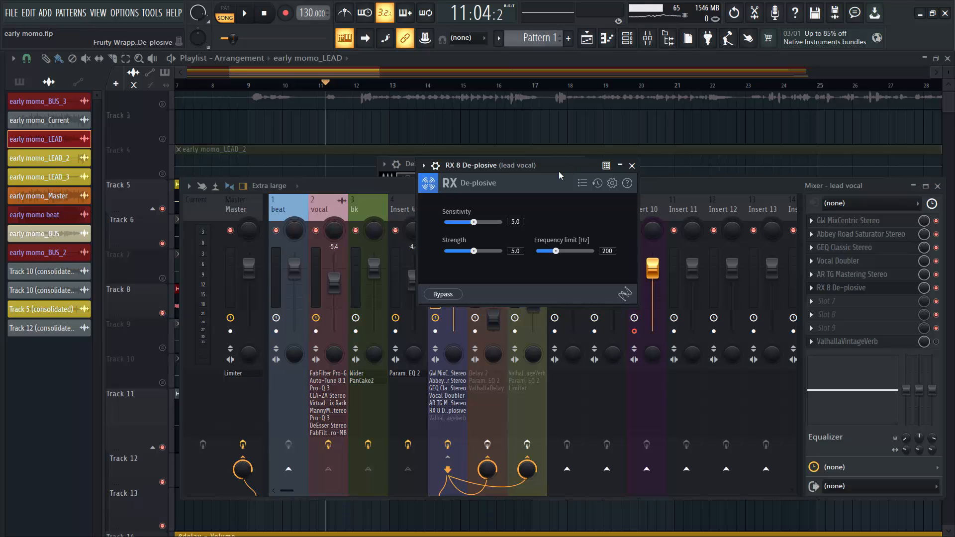
Play the mix with RX 8 De-plosive active, close the plugin and stop playback
key(space)
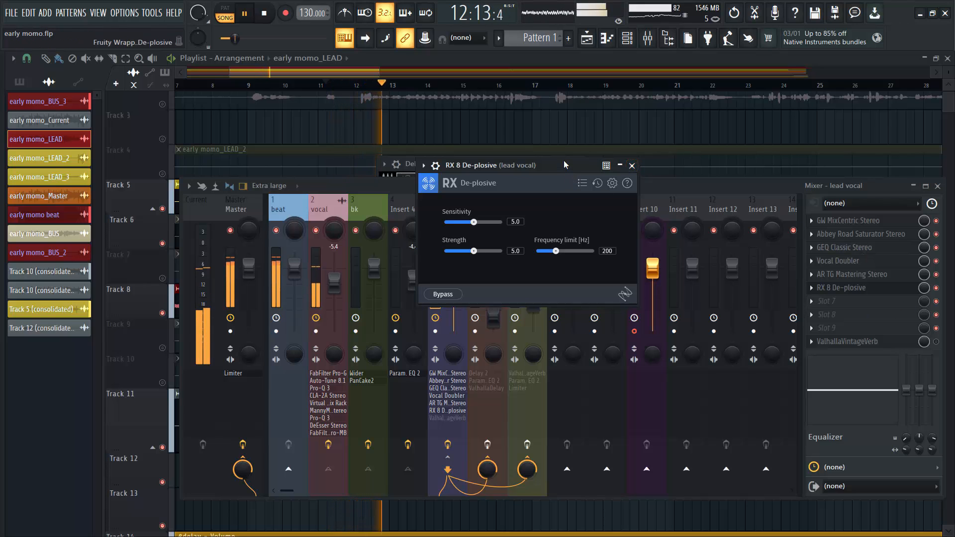
drag(563, 165, 507, 168)
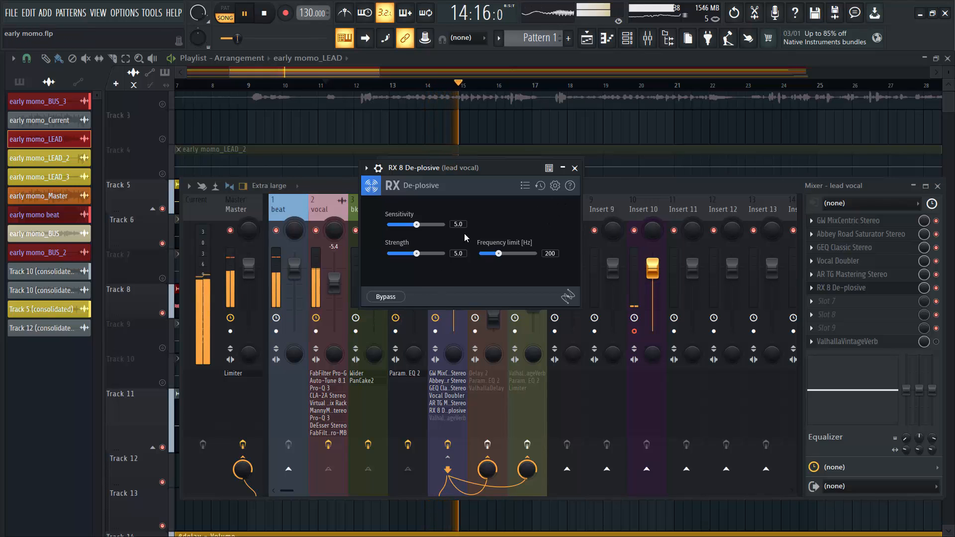
click(575, 168)
key(space)
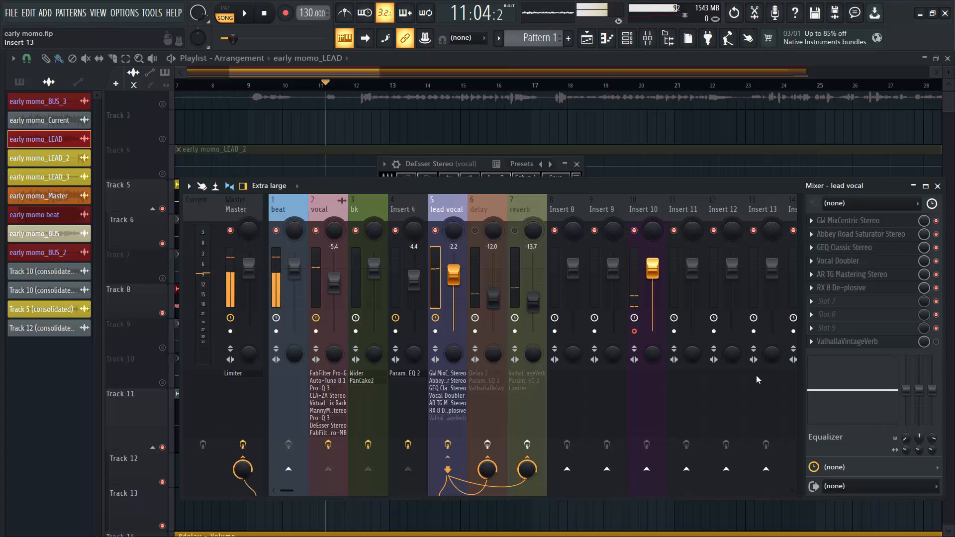
Enable ValhallaVintageVerb on the lead vocal track, open it and review its list of reverb modes
click(936, 342)
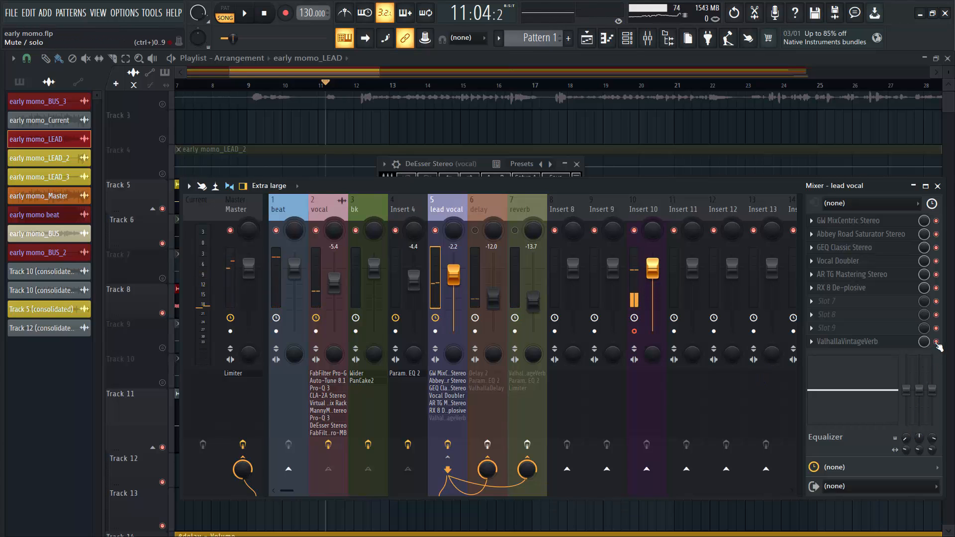
click(850, 342)
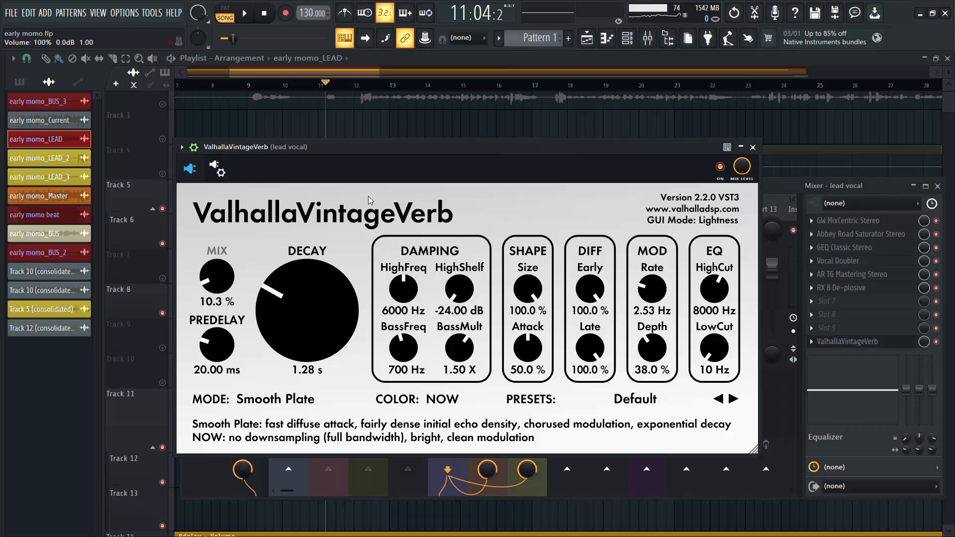
drag(419, 150, 432, 144)
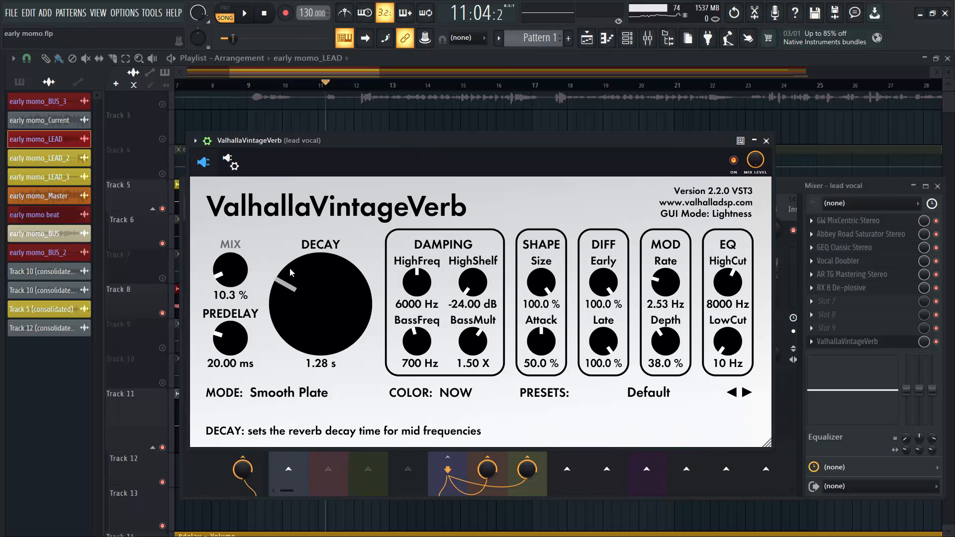
click(272, 401)
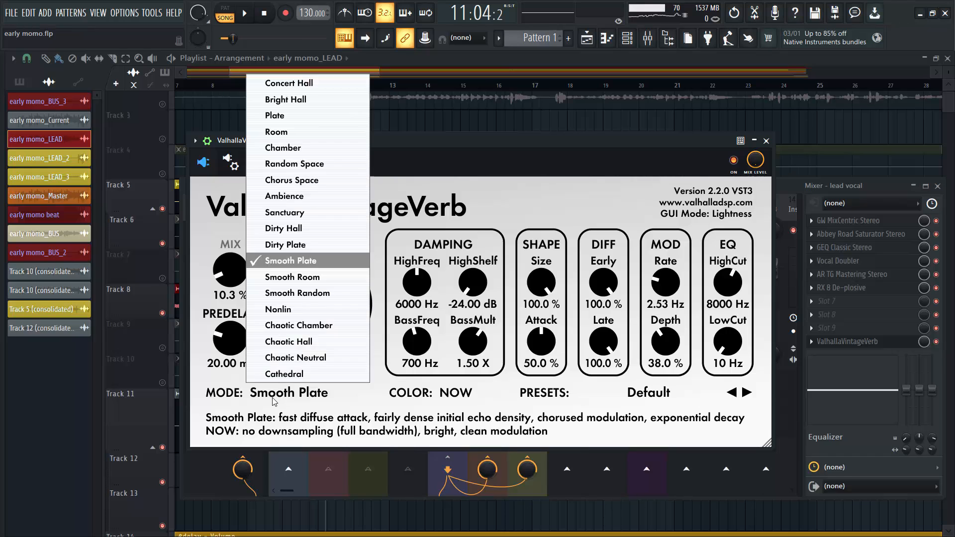
click(272, 401)
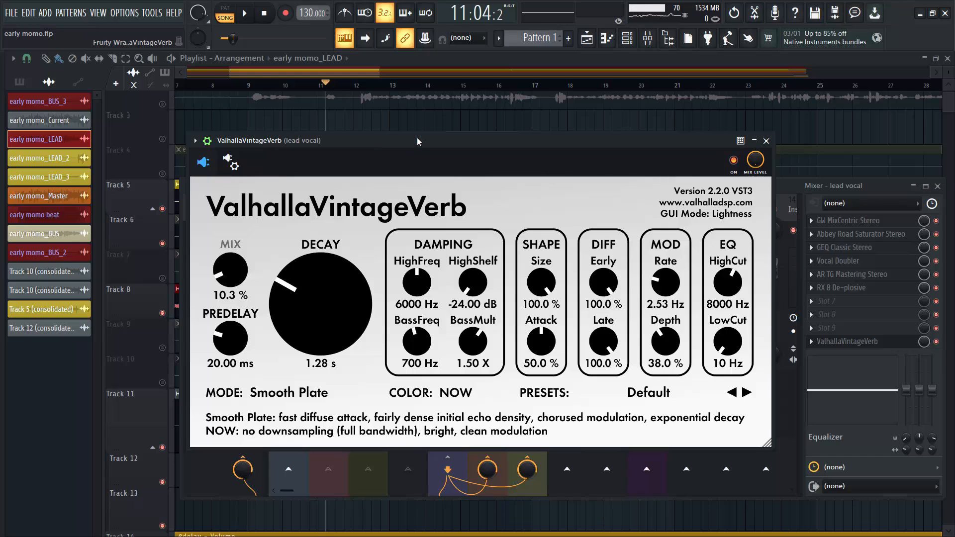
Audition the mix with ValhallaVintageVerb active, close the plugin, bring back the mixer and stop playback
key(space)
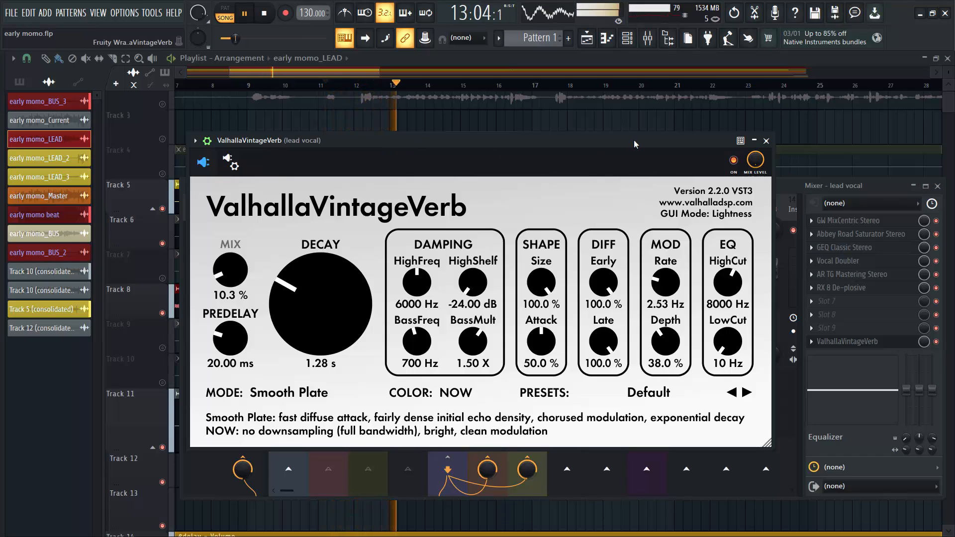
drag(414, 141, 438, 139)
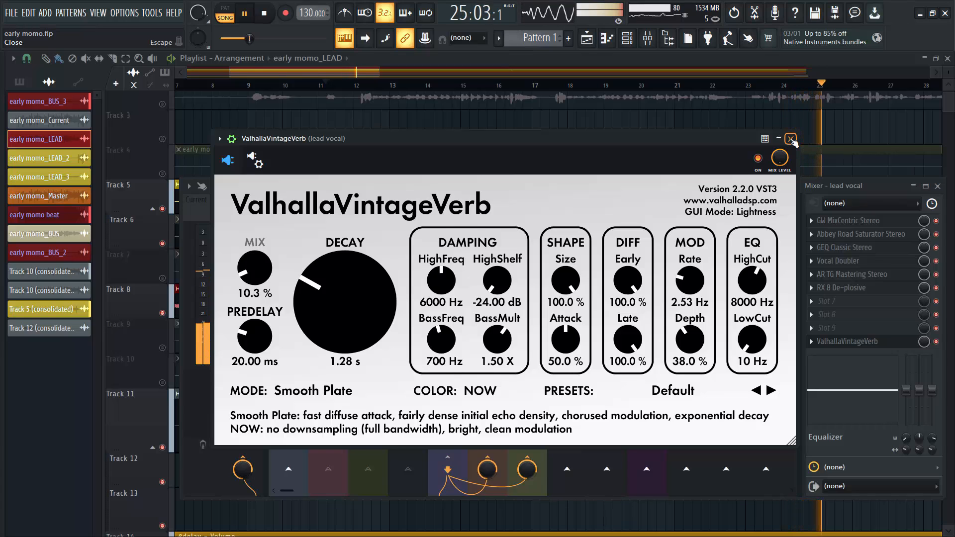
click(791, 139)
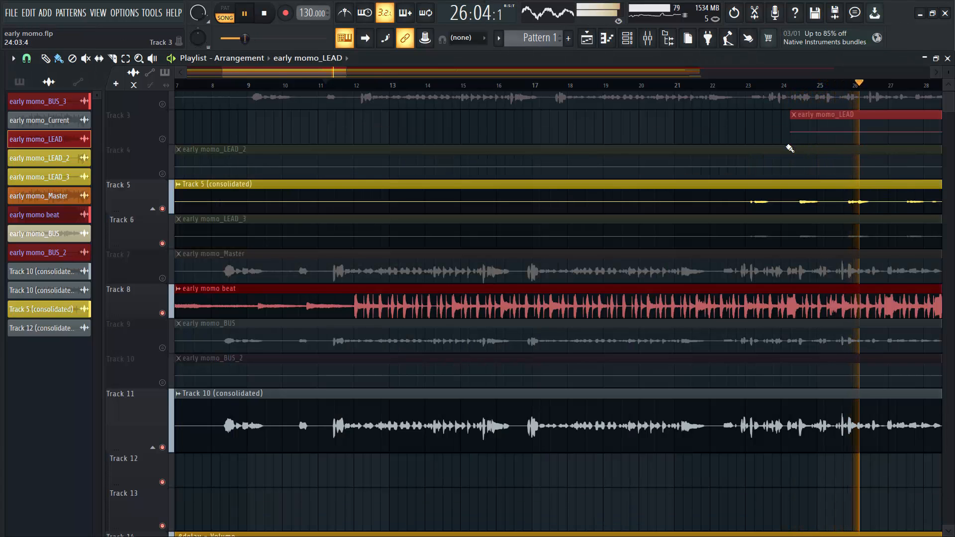
click(648, 38)
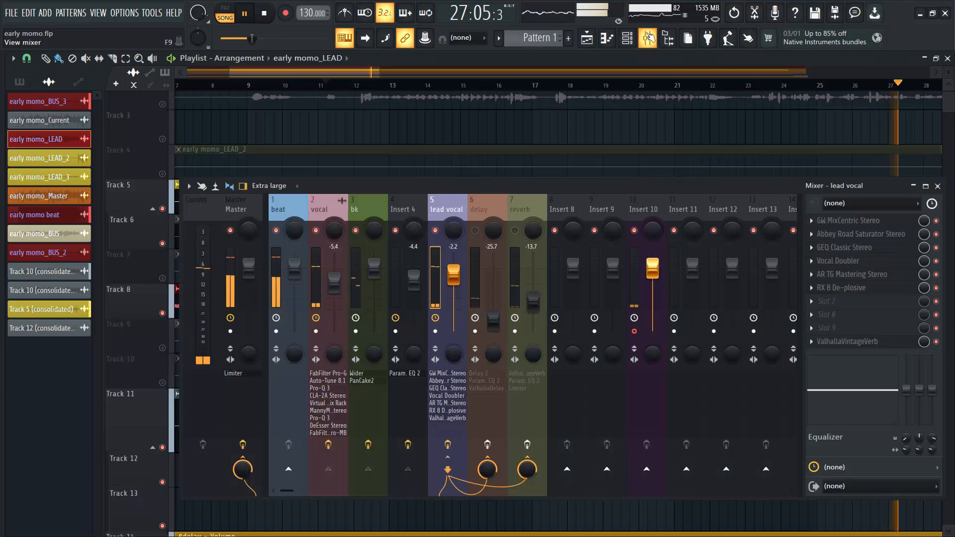
key(space)
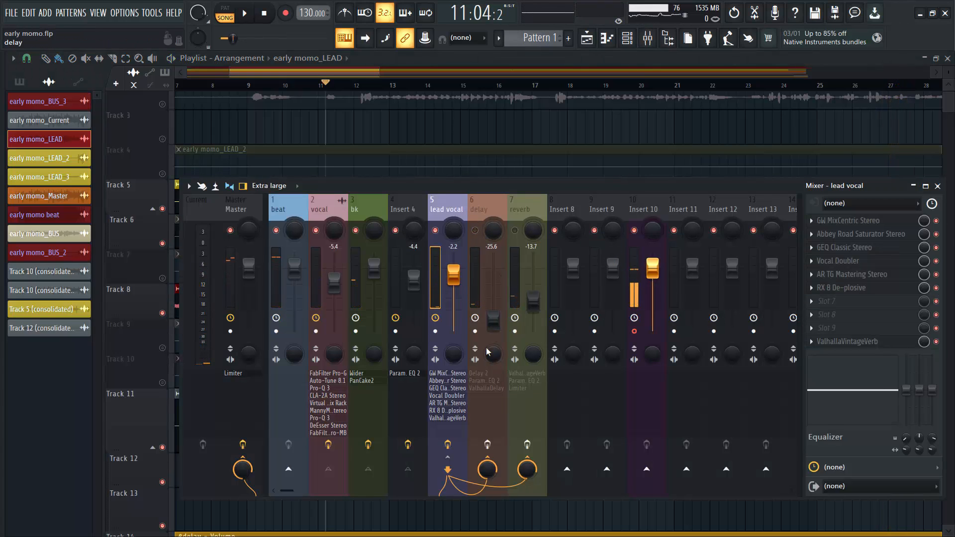
Unmute the delay track and select it to show its effect chain
click(475, 230)
click(476, 210)
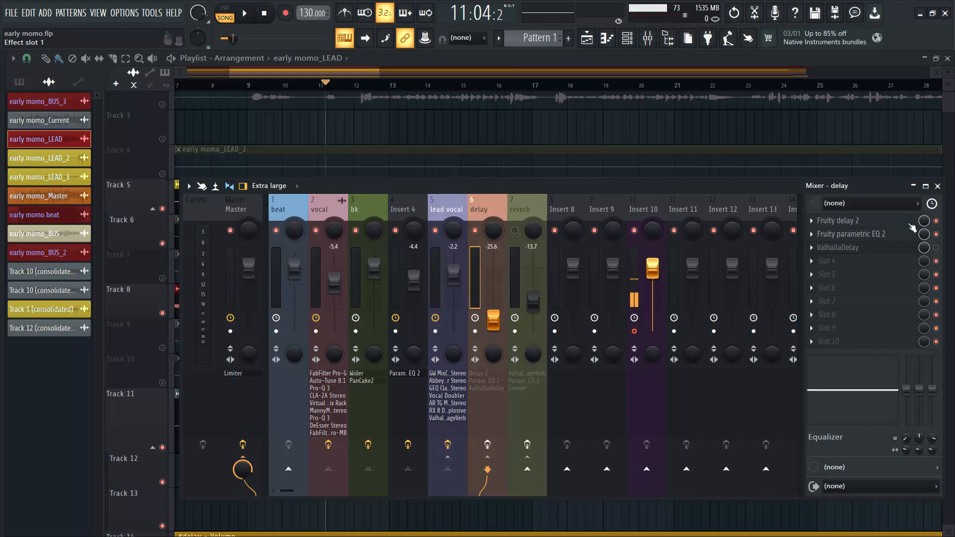
click(936, 248)
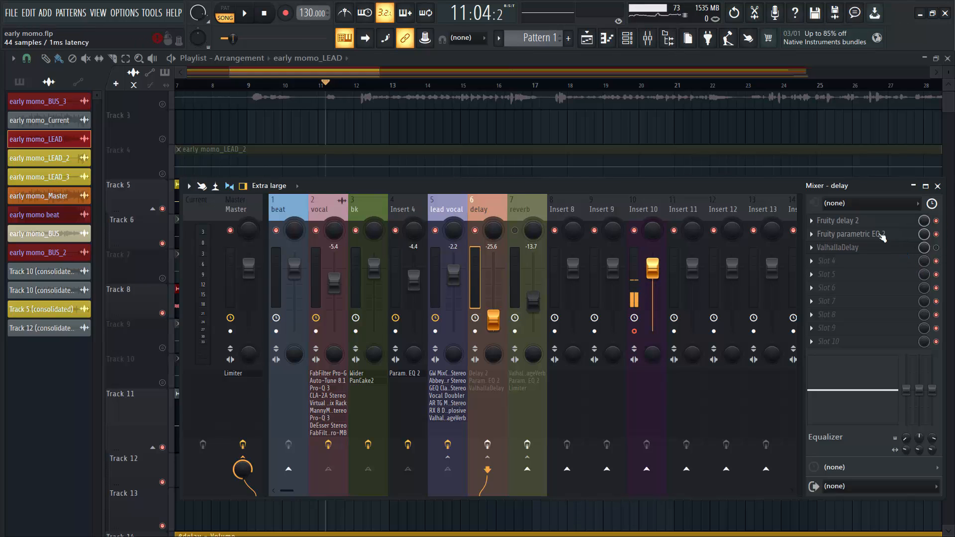
Open Fruity delay 2 on the delay track, review the step presets for its delay time and close it
click(853, 224)
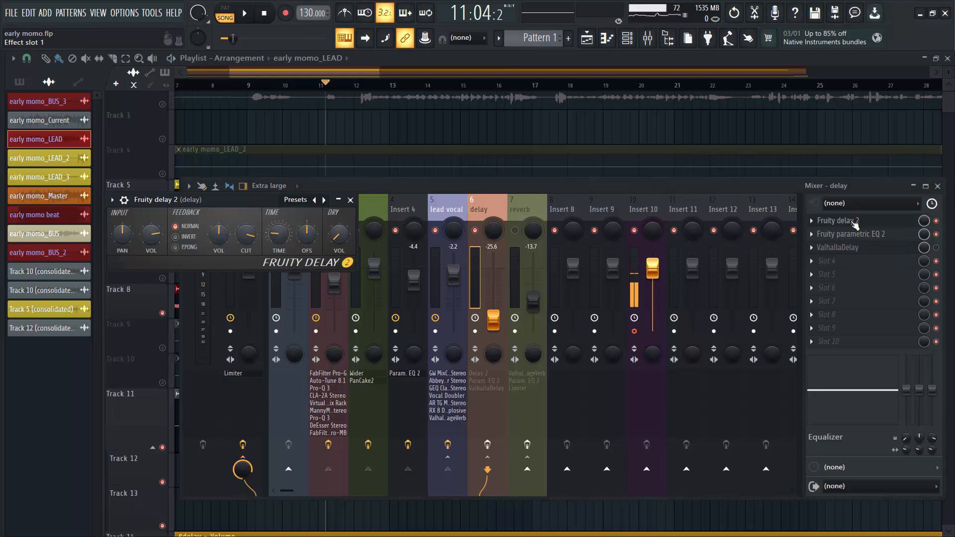
drag(233, 204, 520, 239)
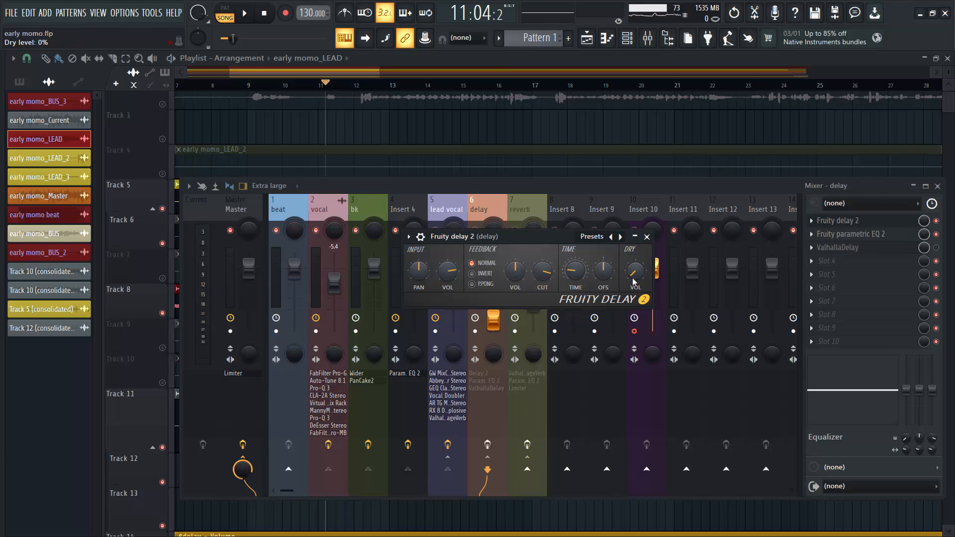
right_click(570, 276)
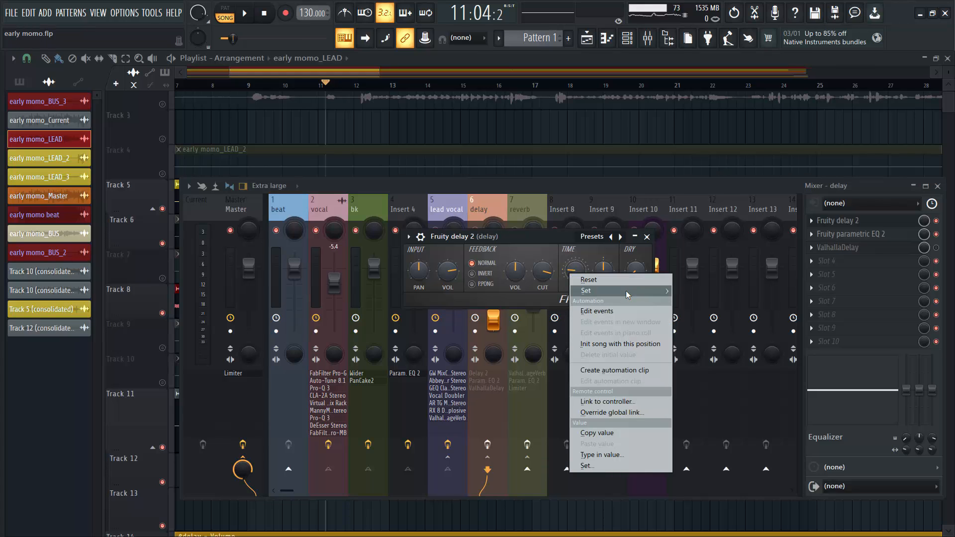
mouse_move(639, 294)
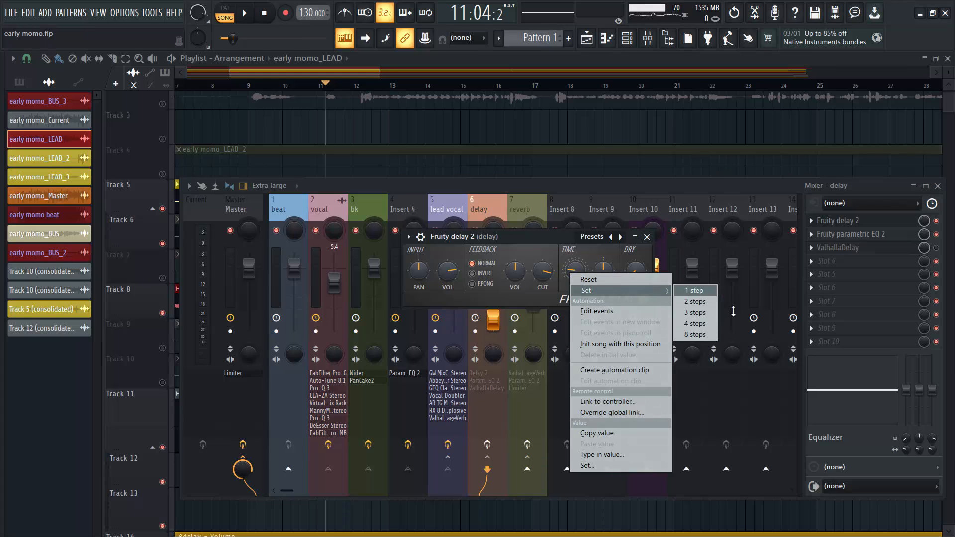
click(547, 233)
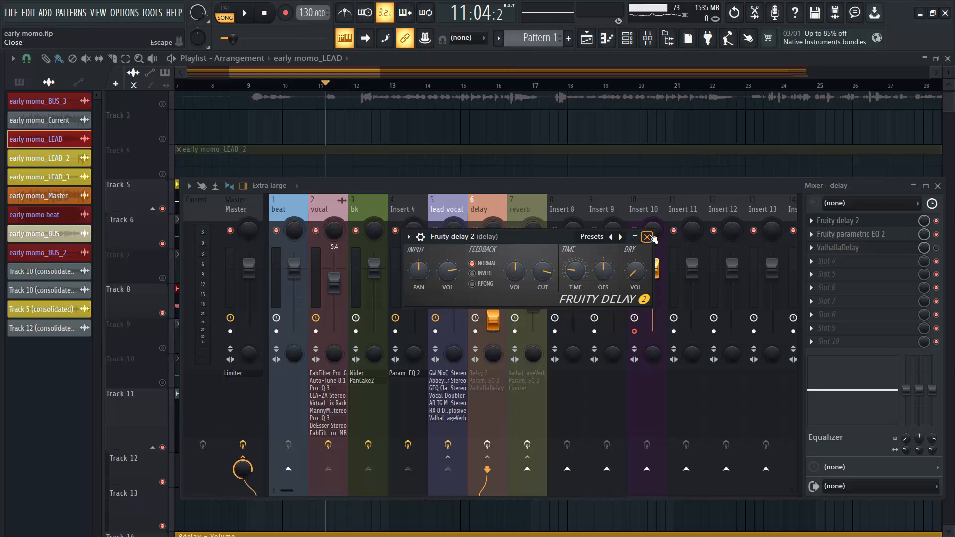
click(635, 238)
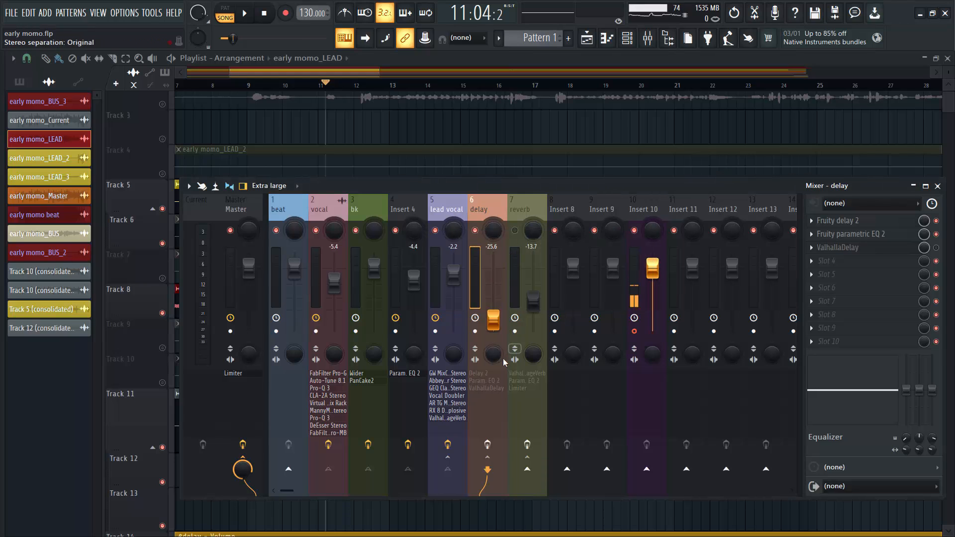
Disable Fruity parametric EQ 2 on the delay track, play the mix briefly and return to the playlist
click(936, 235)
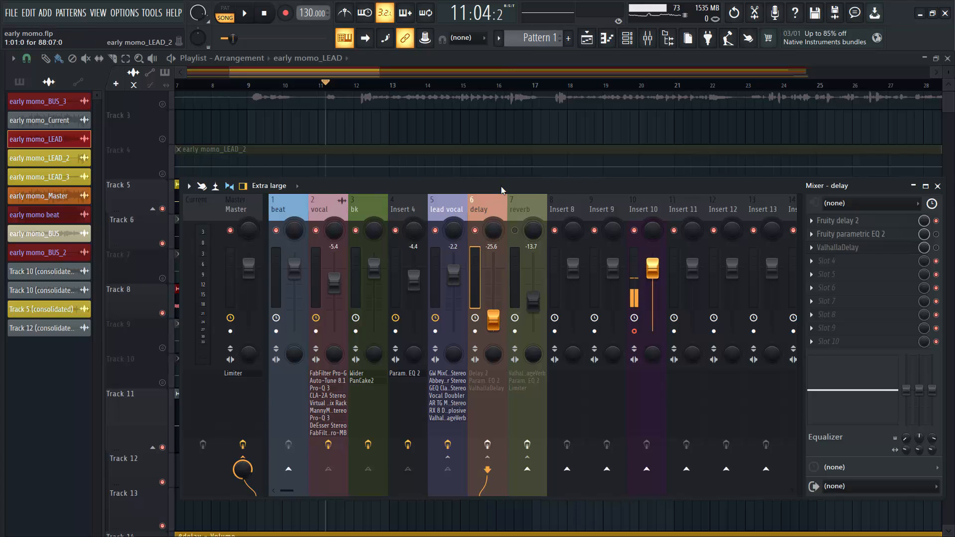
key(space)
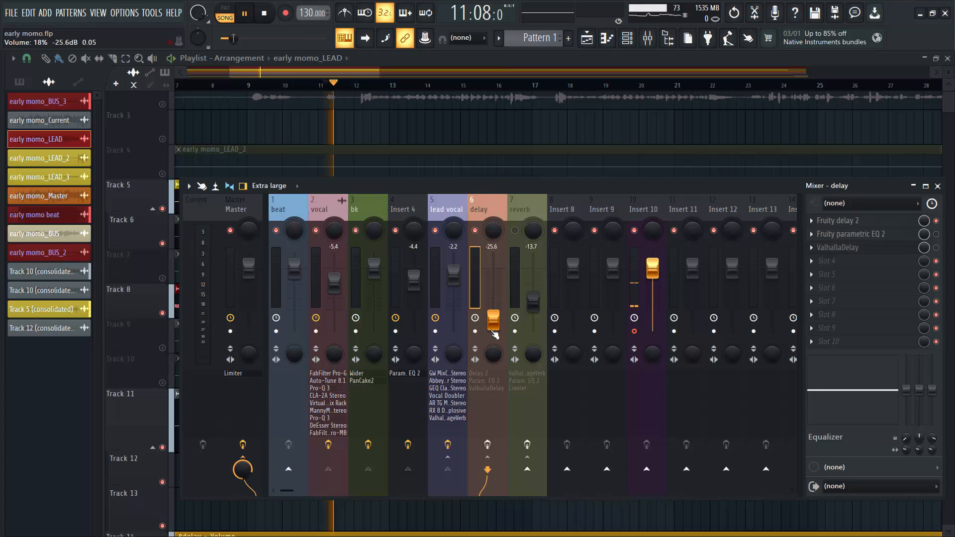
scroll(495, 334, up, 3)
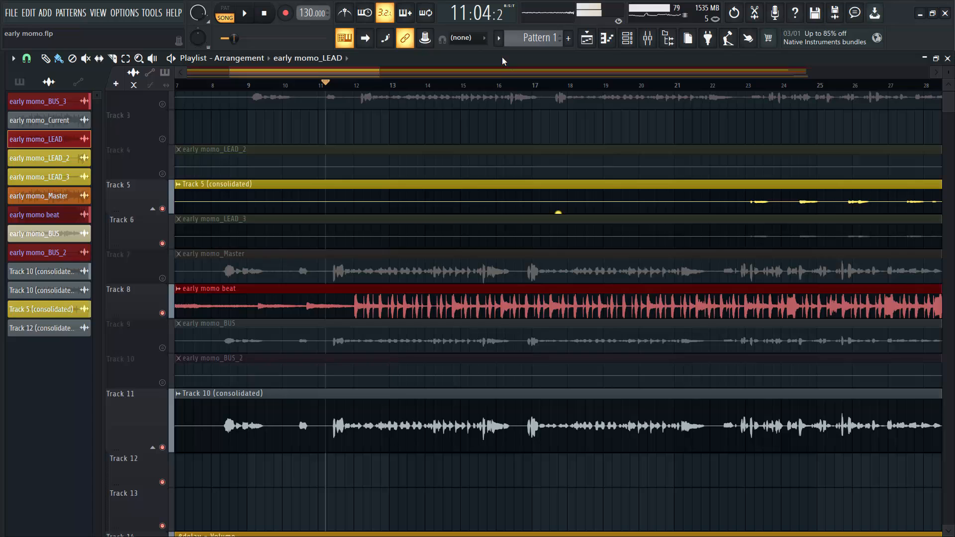
click(501, 58)
key(space)
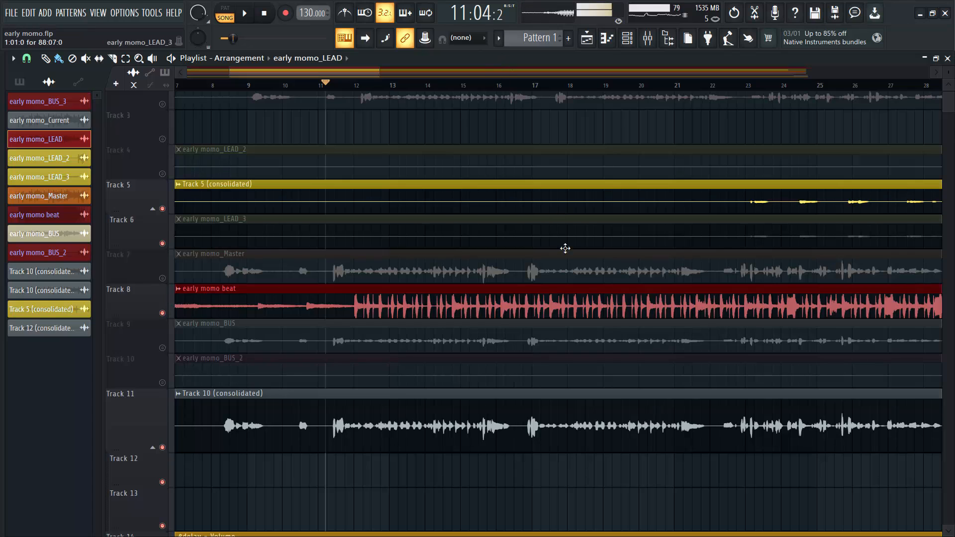
Examine the delay volume automation clip on Track 14 and the automation options of the delay track's volume fader
scroll(520, 289, down, 5)
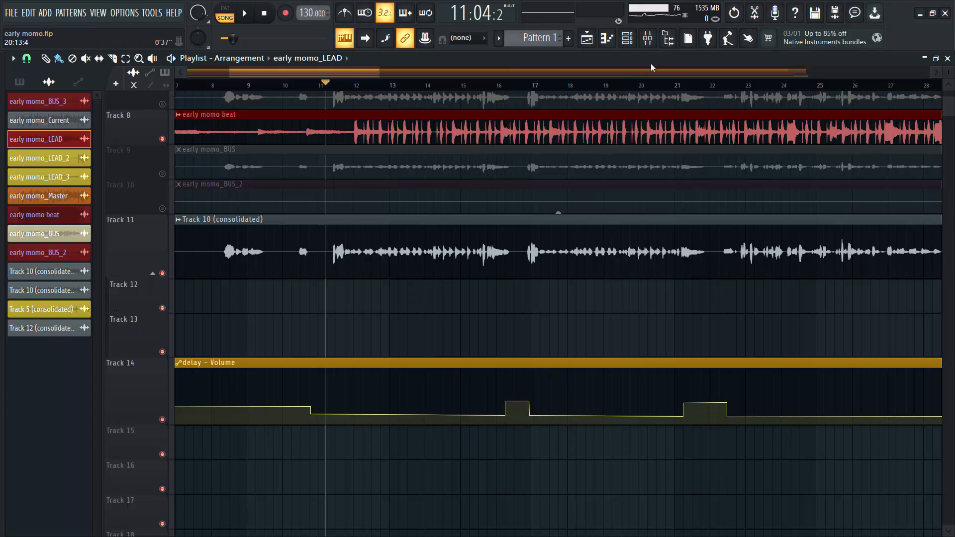
click(648, 38)
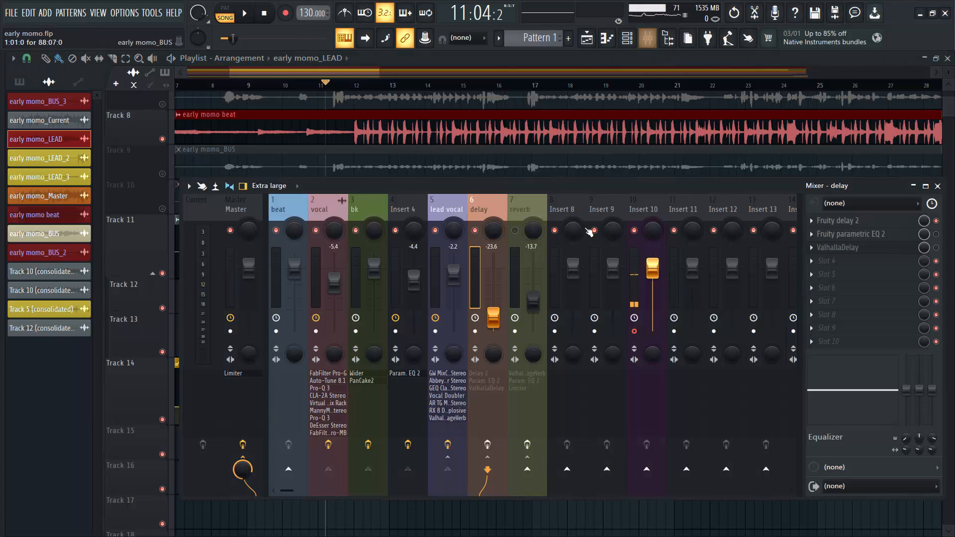
right_click(492, 315)
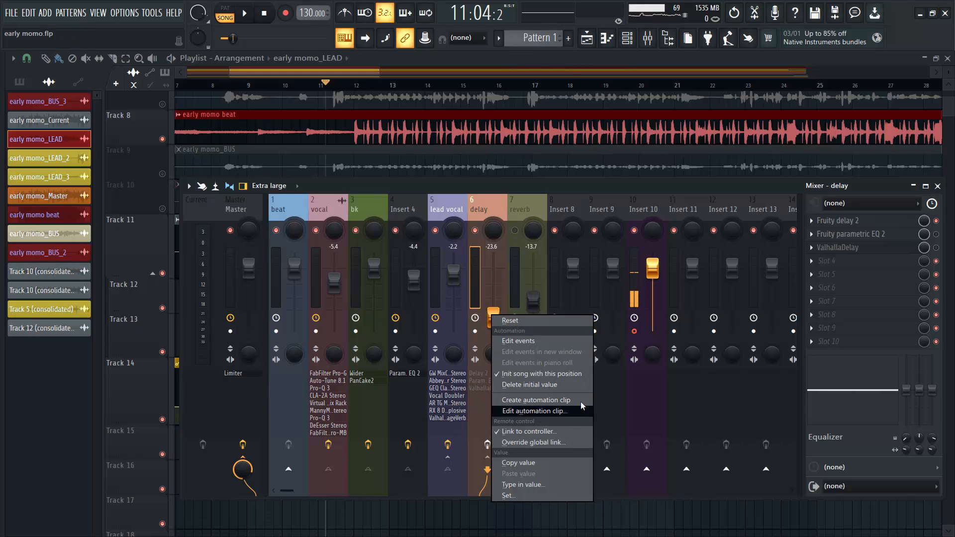
click(595, 55)
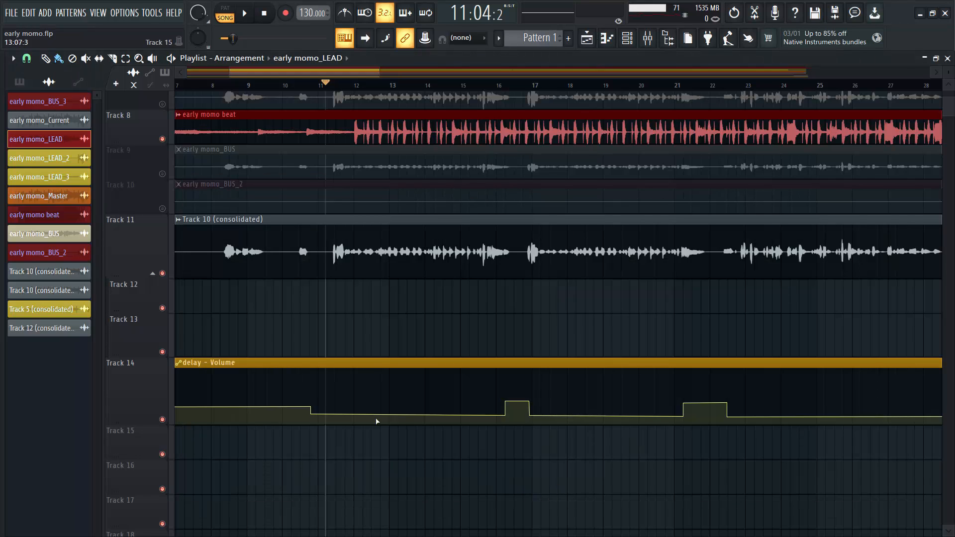
Audition the raised section of the delay volume automation from around bars 15 and 16, return to the mixer and stop playback
mouse_move(341, 413)
key(space)
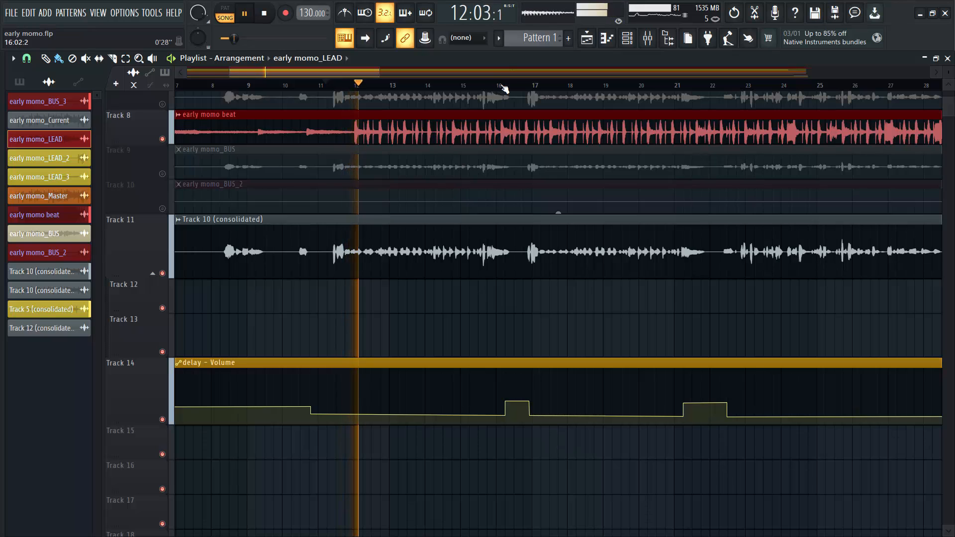
click(502, 88)
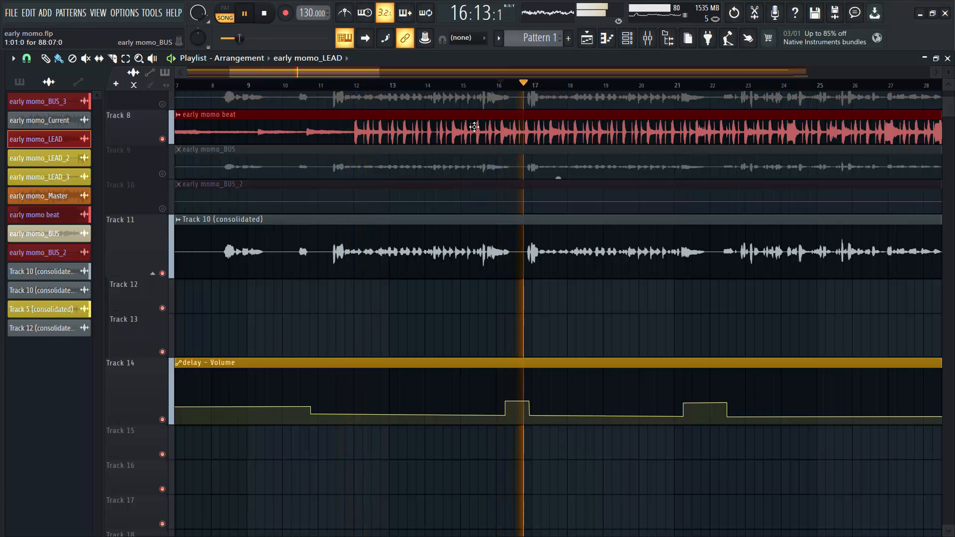
key(space)
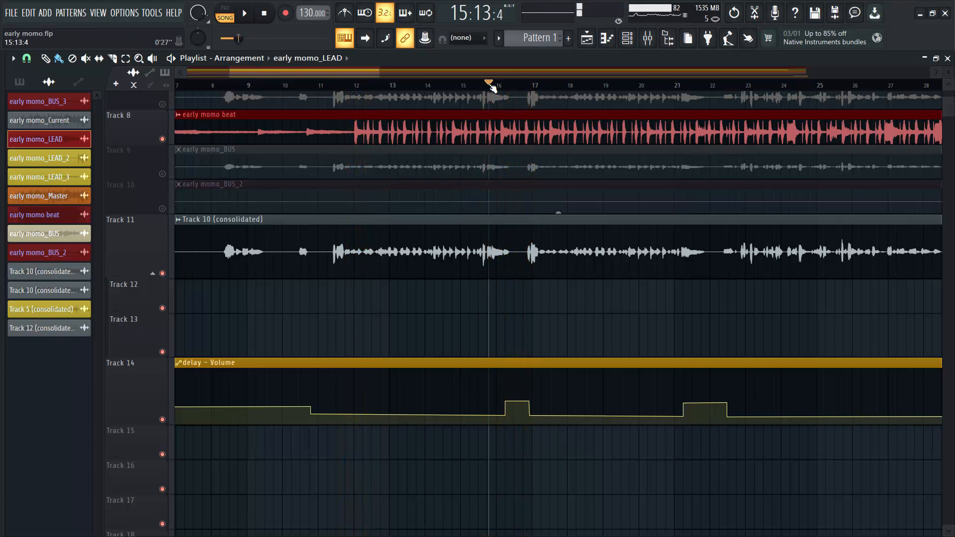
key(space)
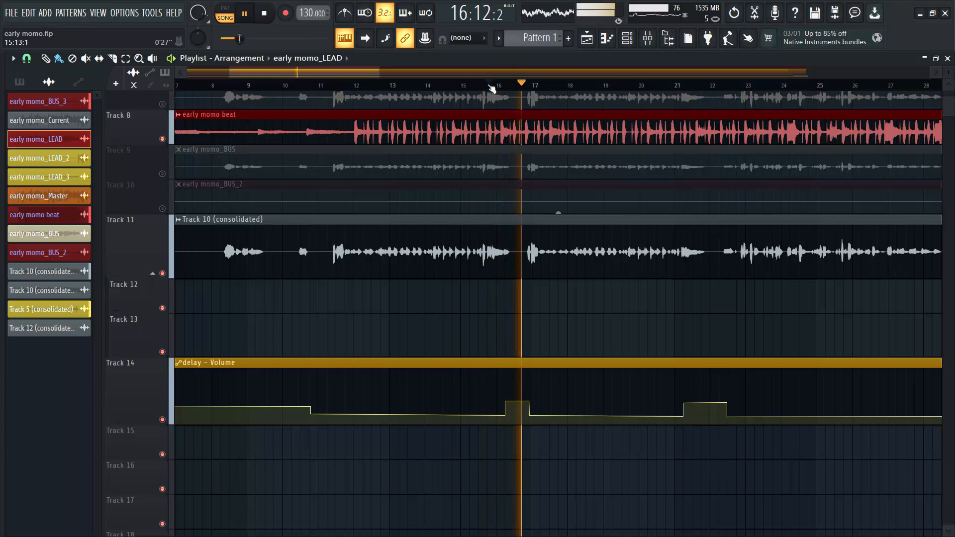
click(463, 86)
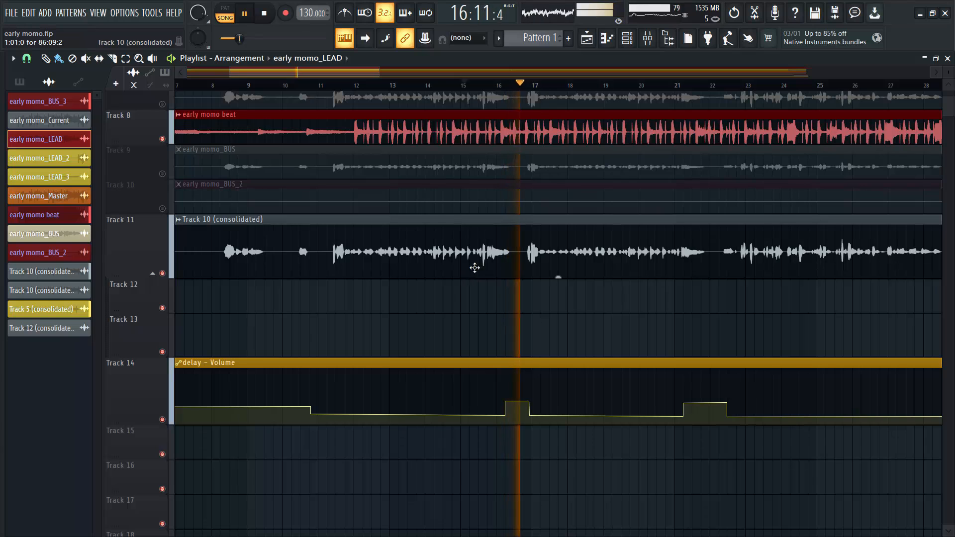
key(F9)
key(space)
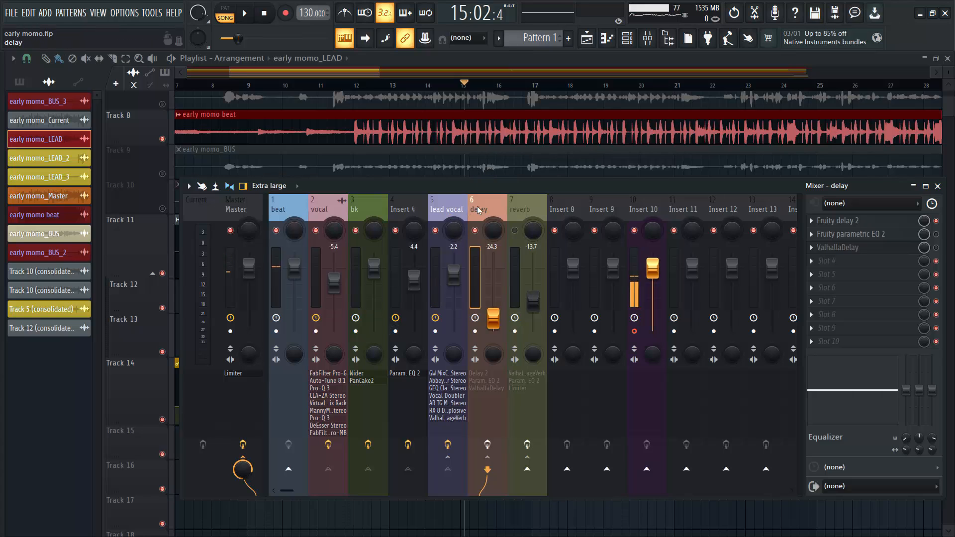
Examine the raised sections of the delay volume automation clip on Track 14 across the whole arrangement
key(F9)
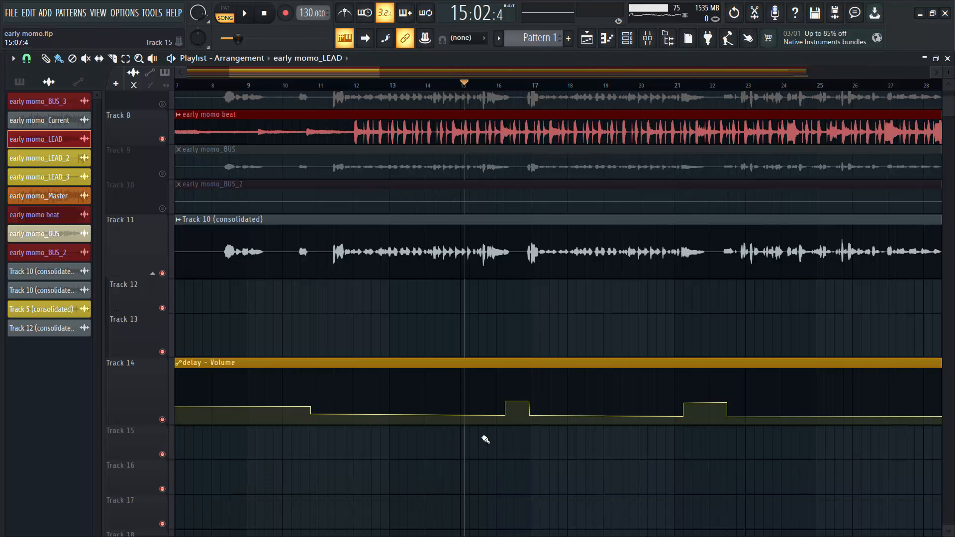
drag(327, 76, 396, 70)
mouse_move(362, 407)
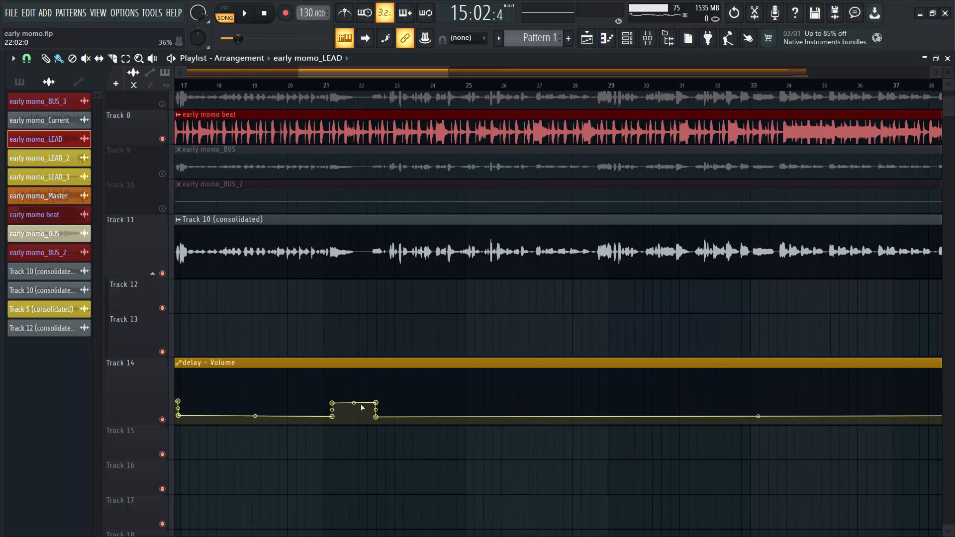
drag(363, 74, 724, 109)
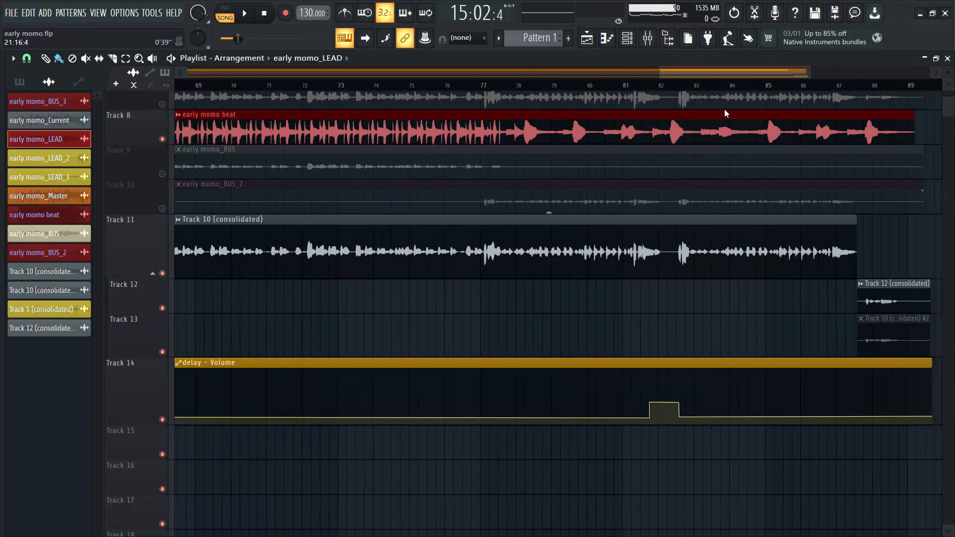
drag(724, 74, 255, 135)
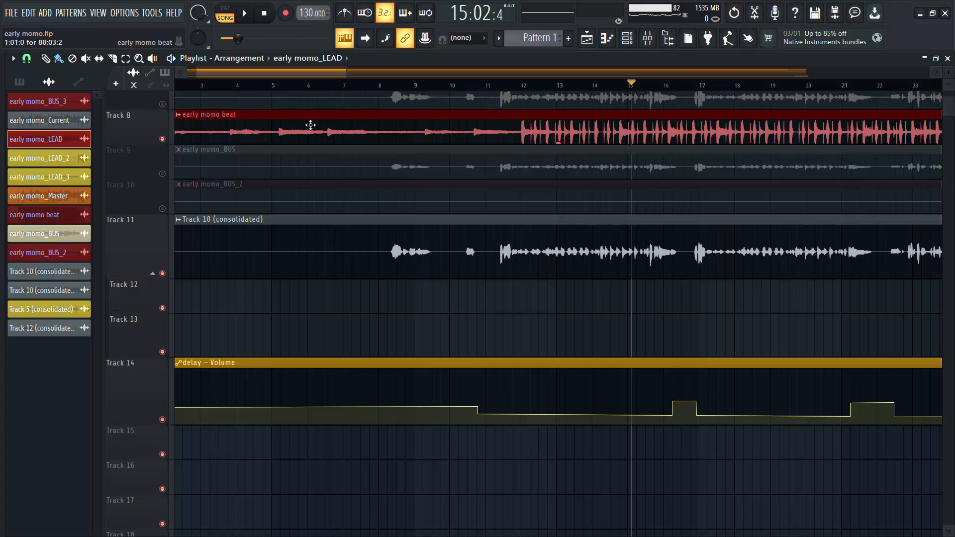
Play the mix from just after bar 11, enable the delay track's effect slots during playback and restart playback
click(492, 90)
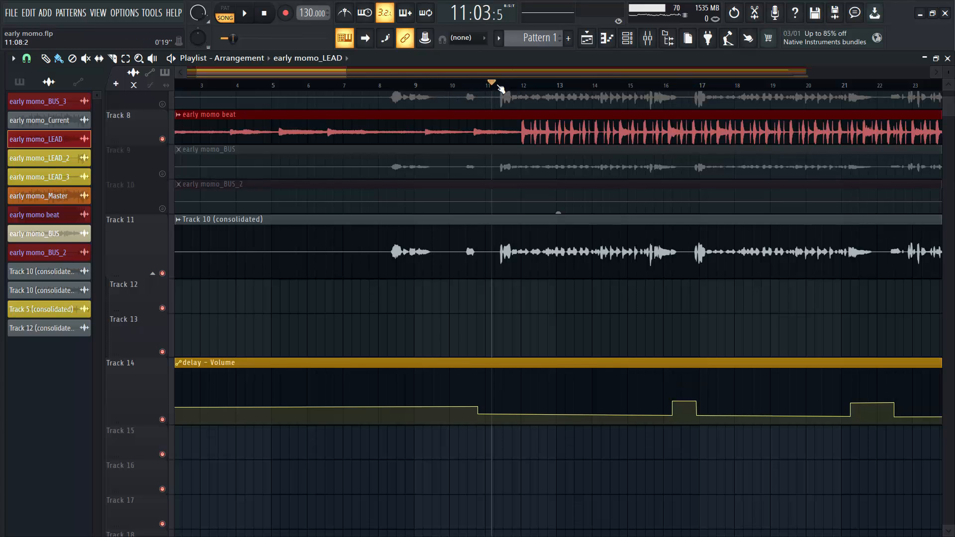
click(495, 88)
click(647, 37)
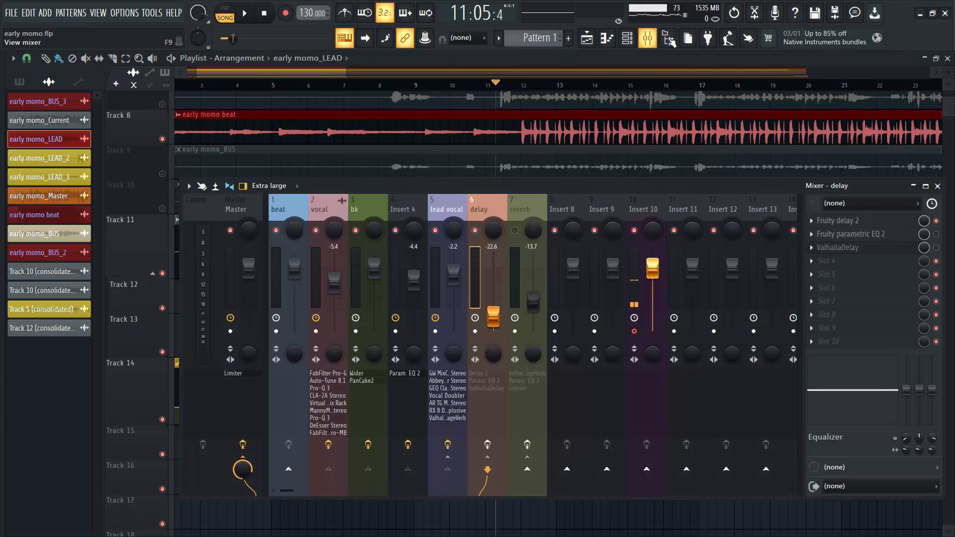
key(space)
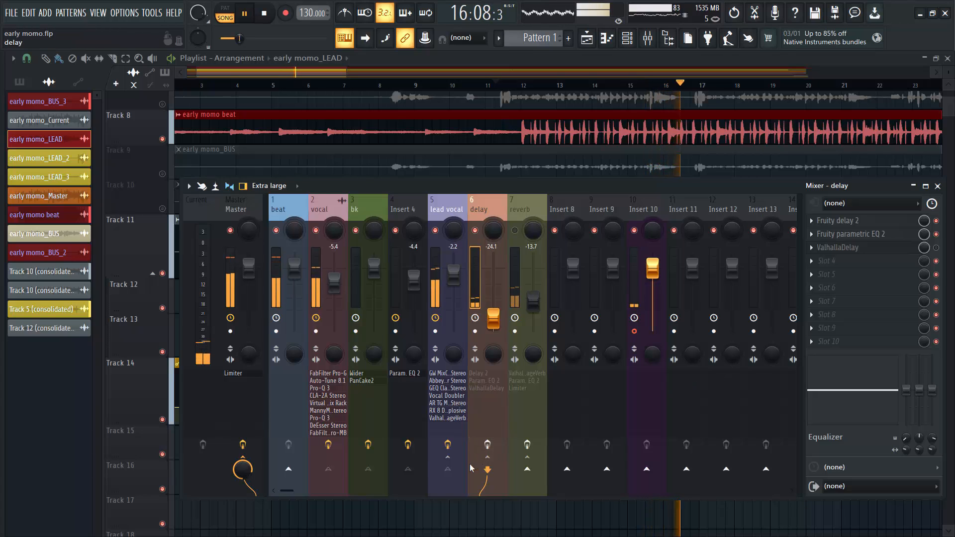
click(487, 445)
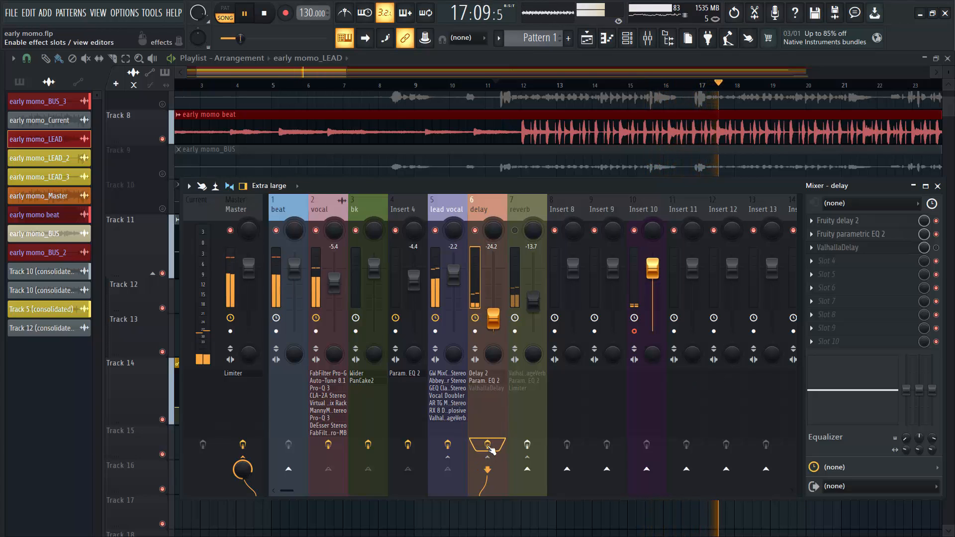
key(space)
key(space)
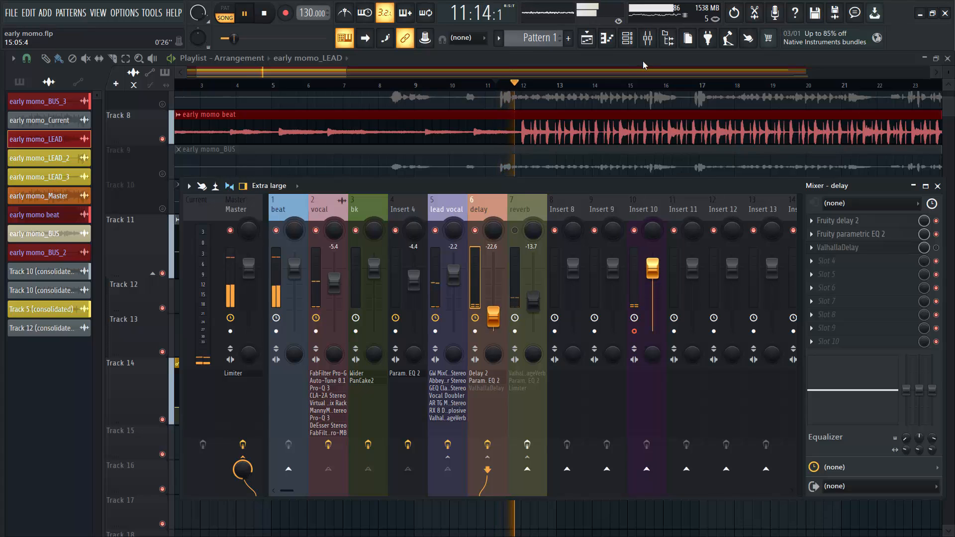
Audition the raised delay automation around bar 16 by playing from late bar 15 with the mixer open
key(F9)
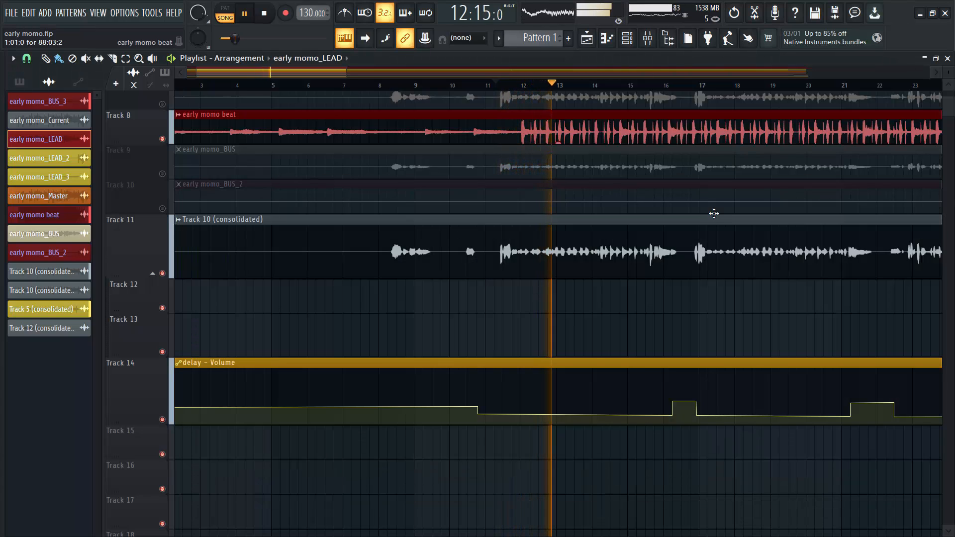
key(space)
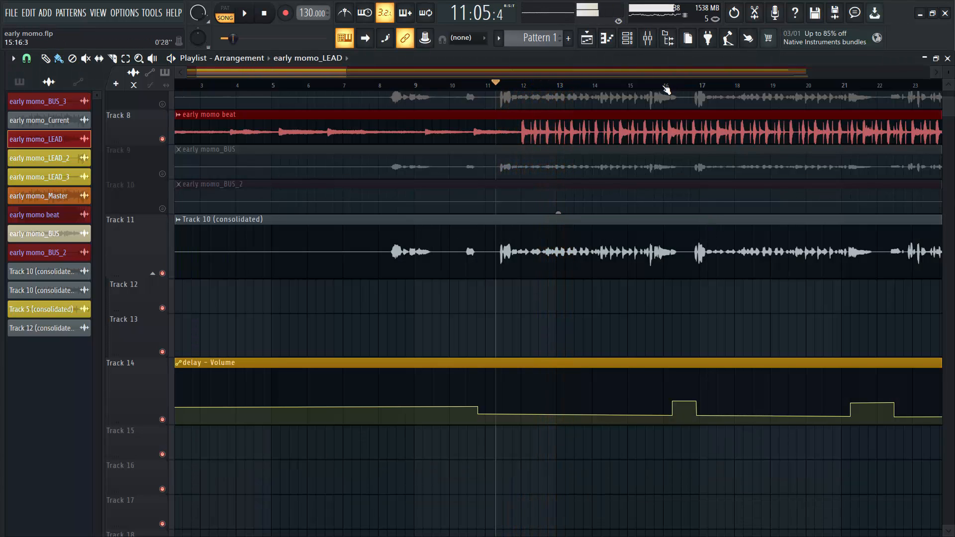
click(666, 88)
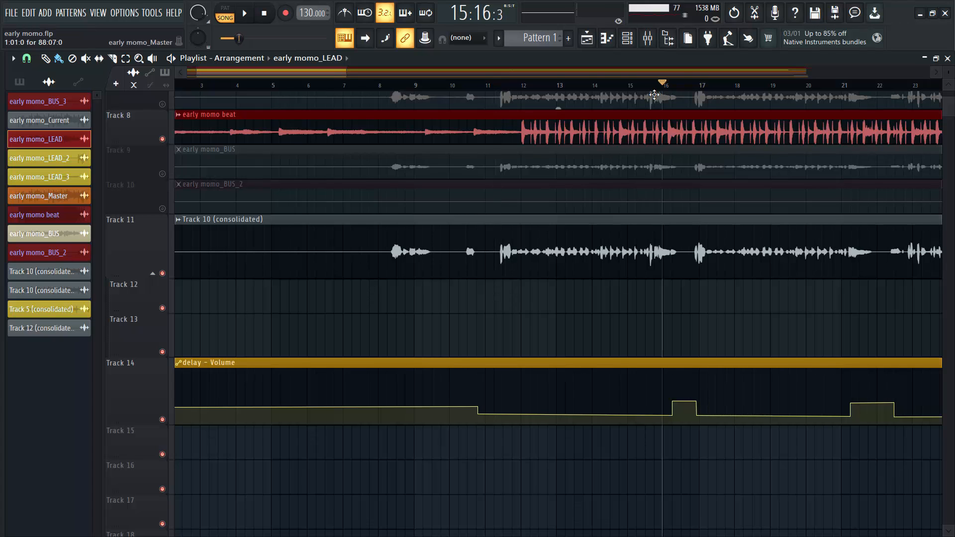
click(651, 40)
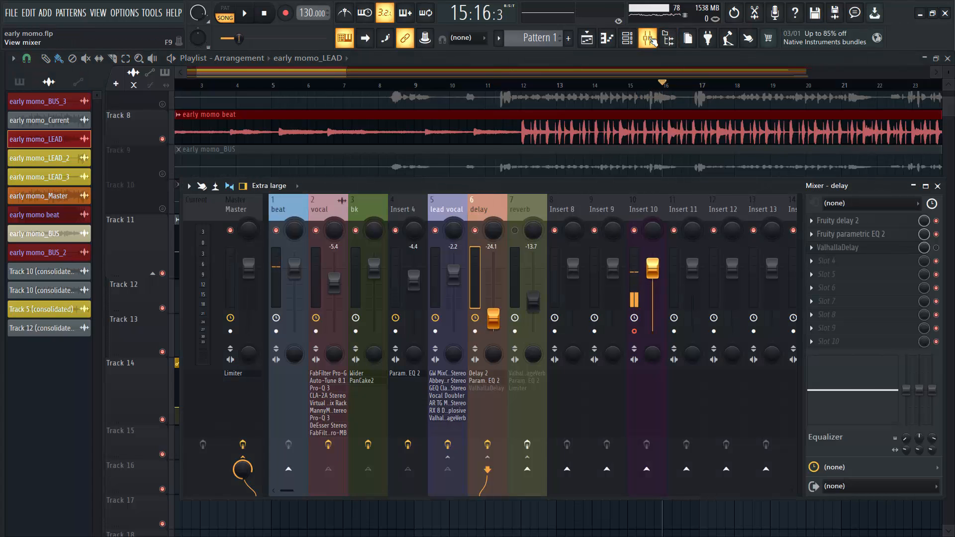
key(space)
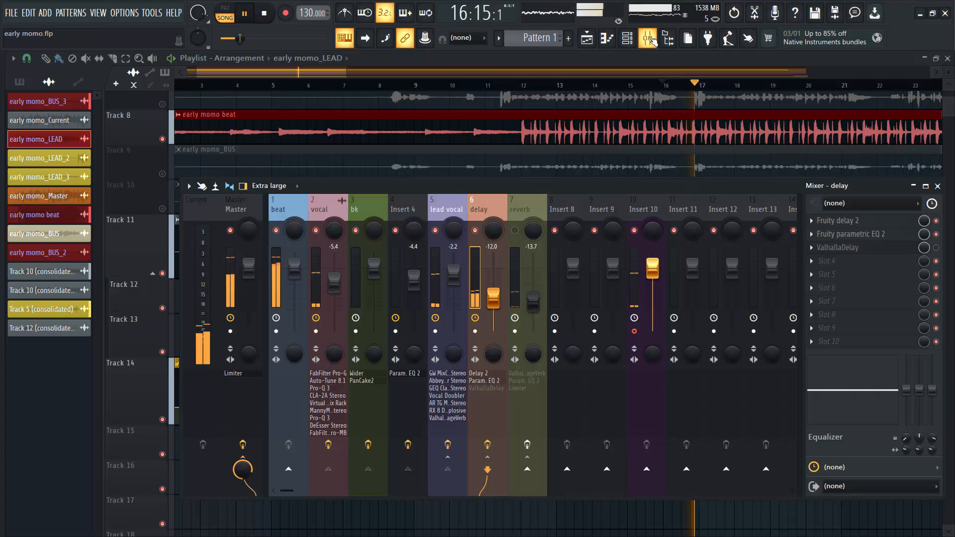
key(space)
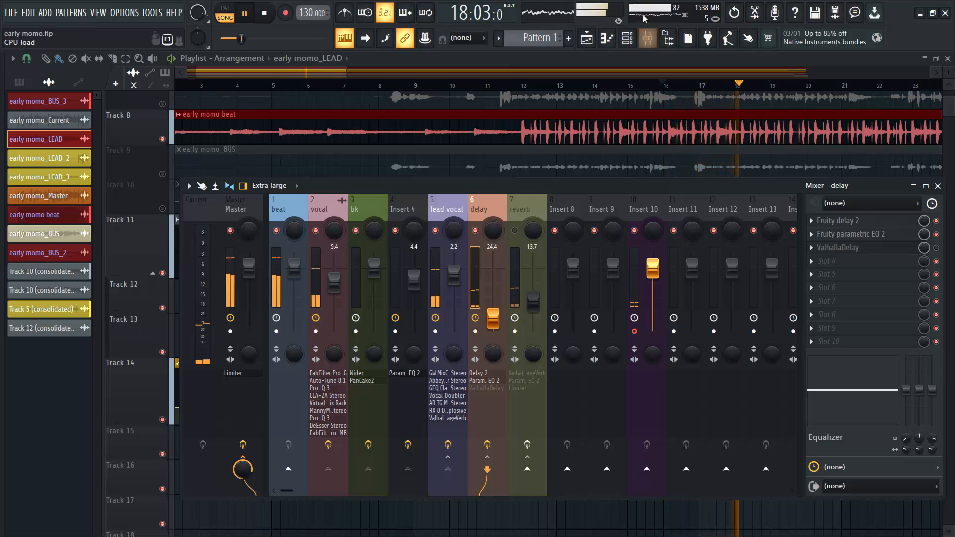
Audition the raised delay automation from bar 21, replay the mix from bar 11 with the mixer open and stop playback
key(F9)
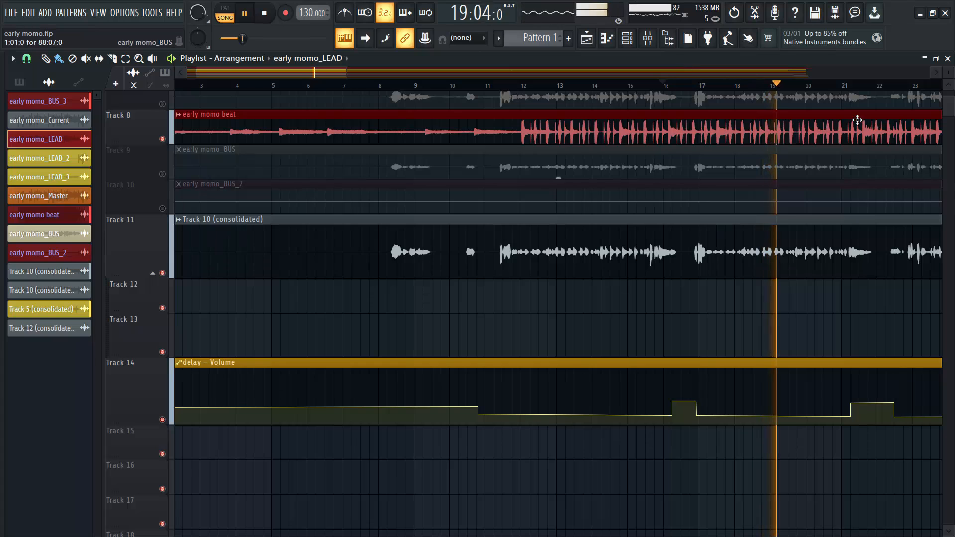
key(space)
click(844, 85)
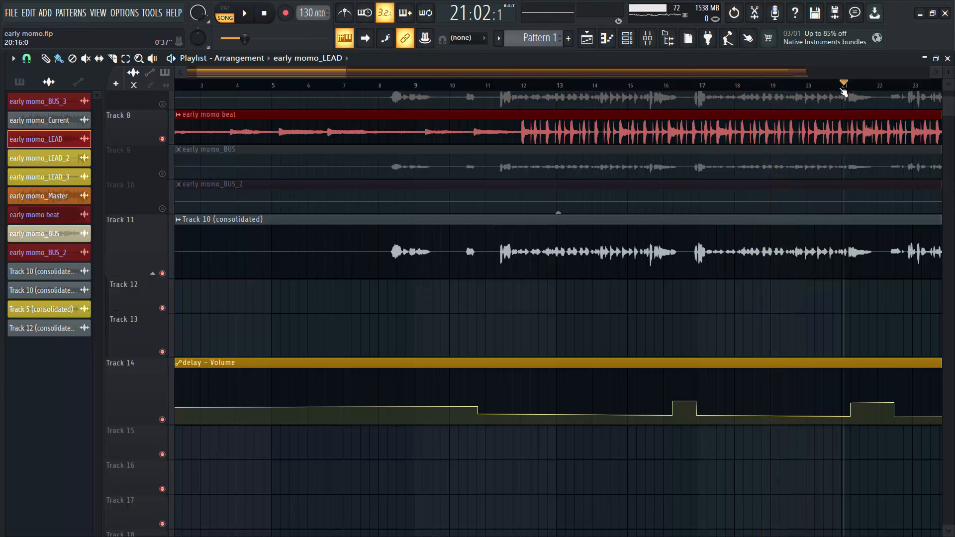
key(space)
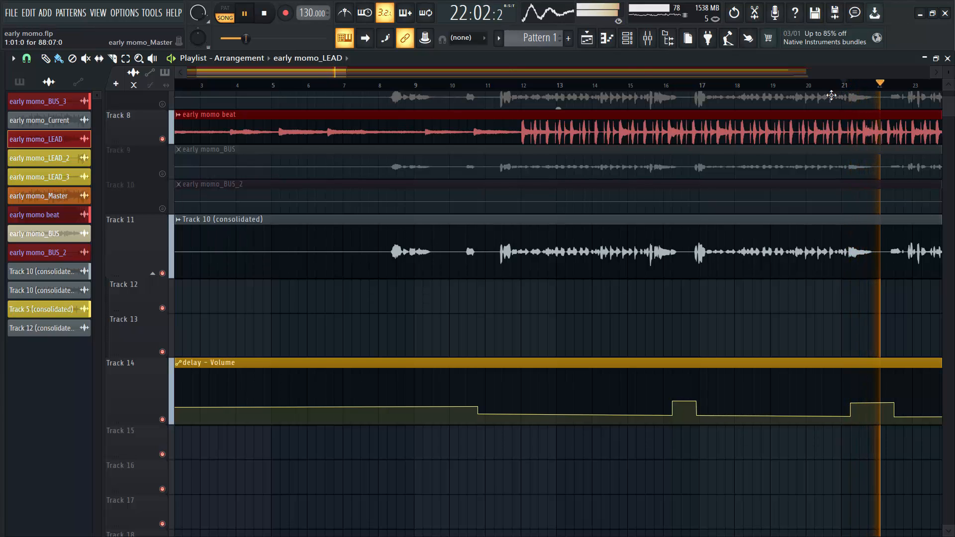
click(505, 89)
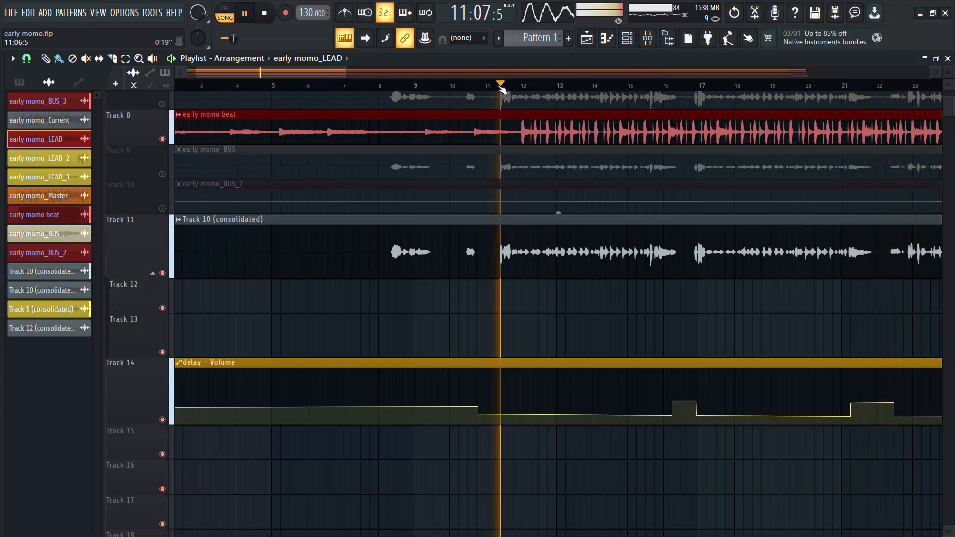
click(649, 39)
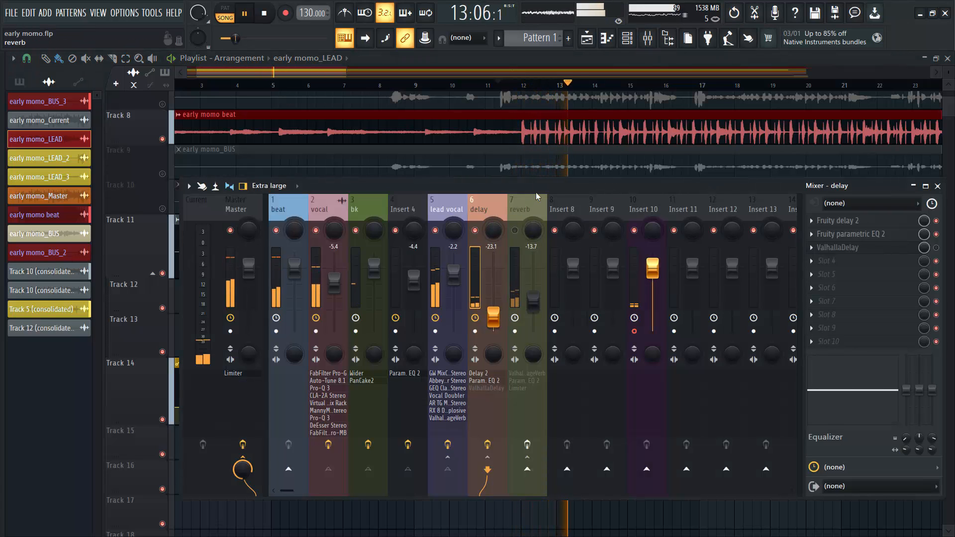
key(space)
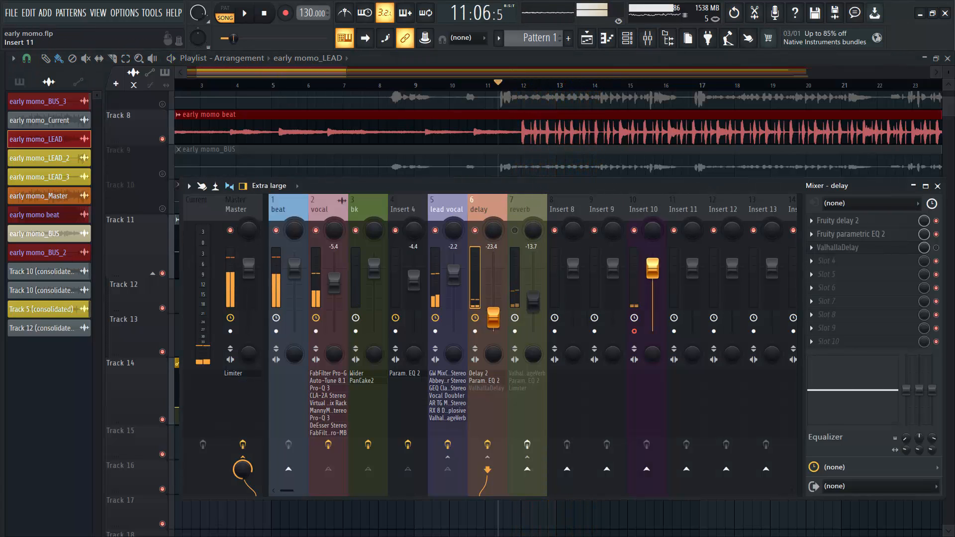
Open Fruity parametric EQ 2 on the delay track, review its low and high cut curve and close it
click(855, 234)
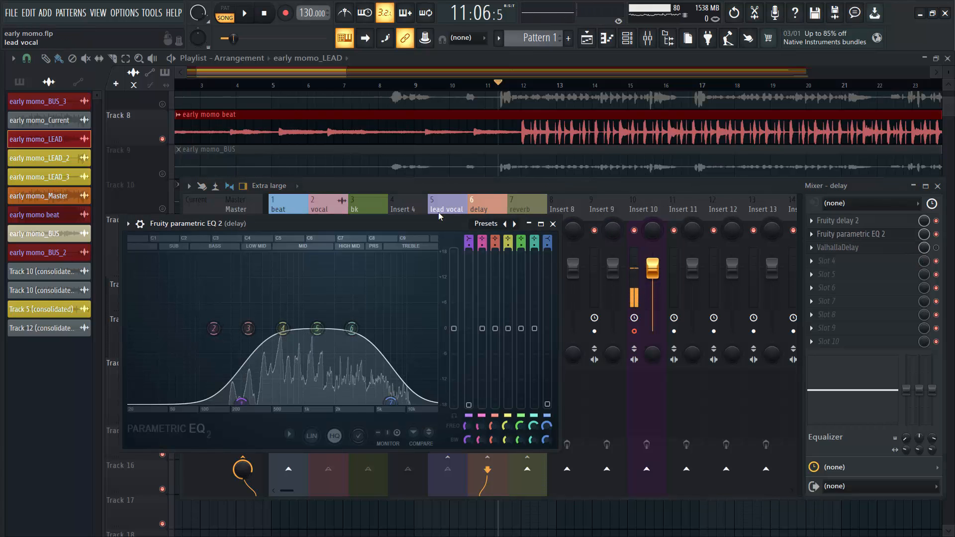
drag(439, 223, 645, 180)
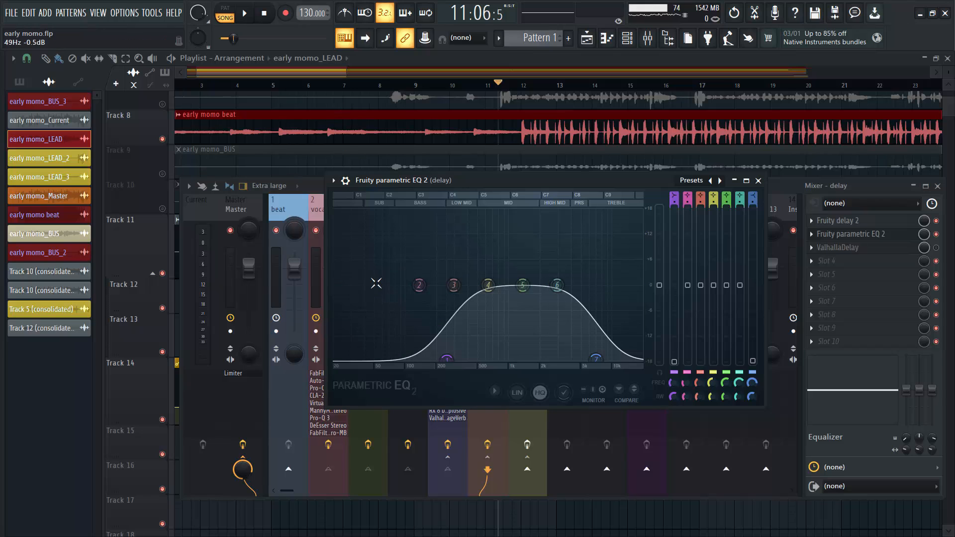
click(759, 181)
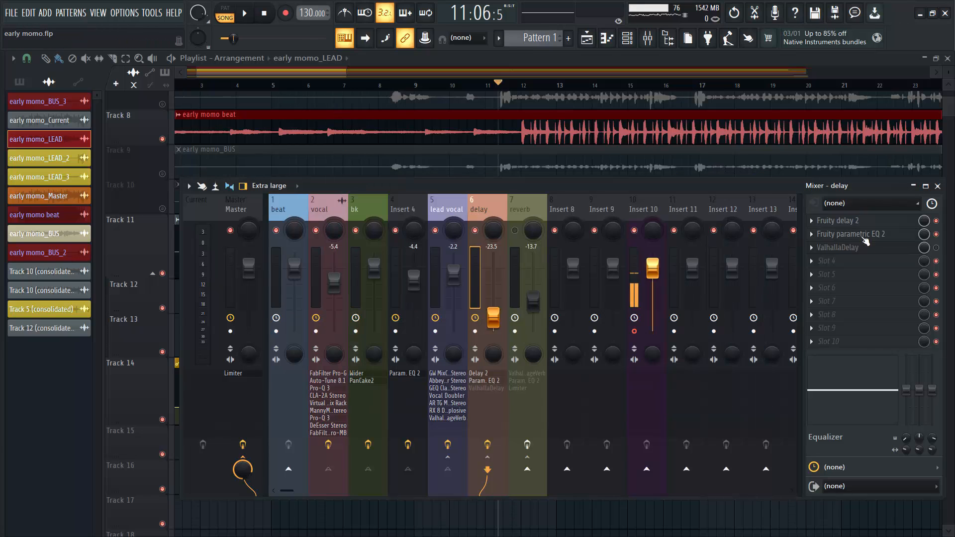
Enable ValhallaDelay on the delay track, open it to review its settings, audition the mix and close it
click(936, 248)
click(846, 249)
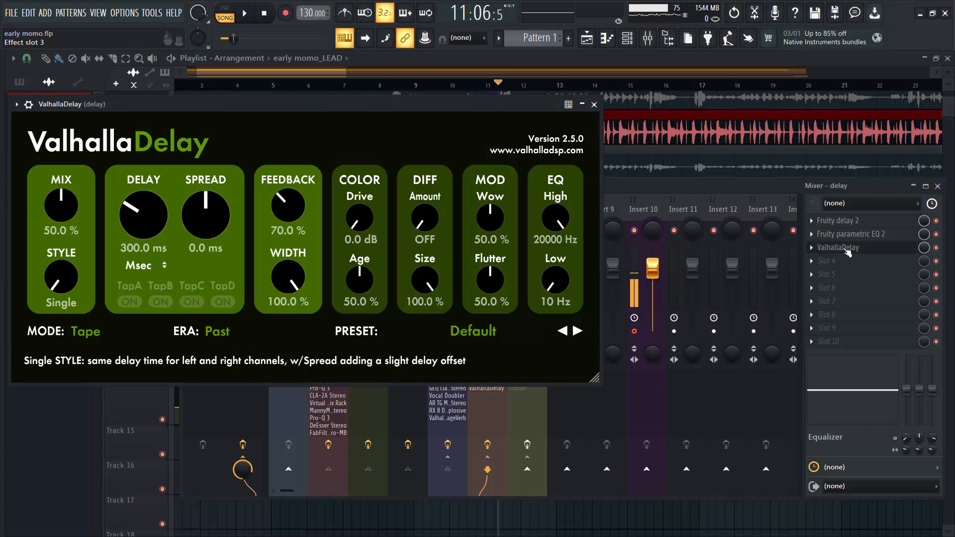
drag(373, 107, 576, 116)
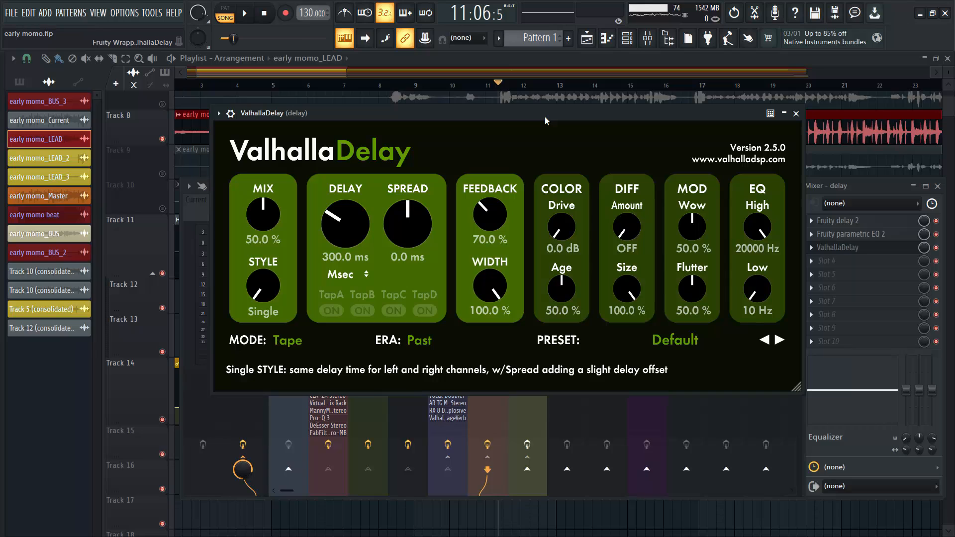
key(space)
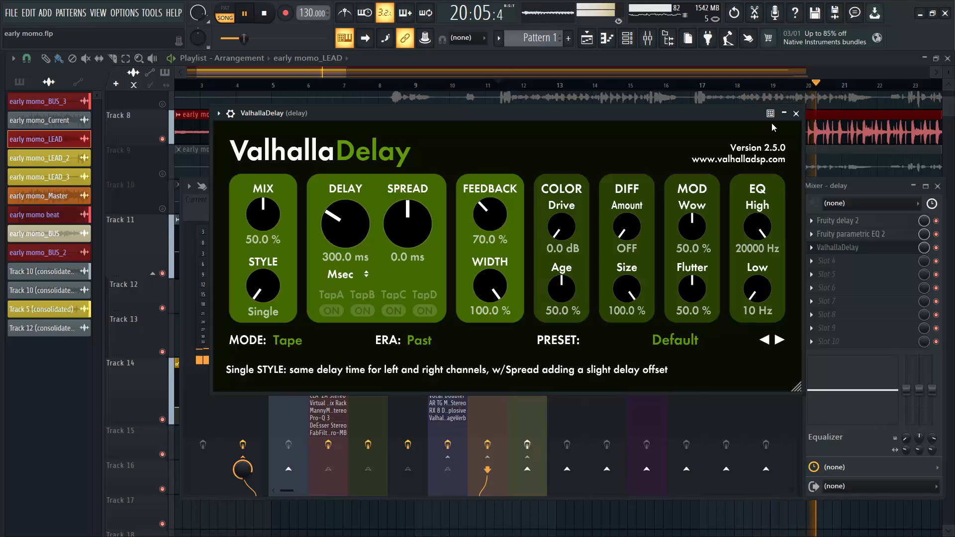
key(space)
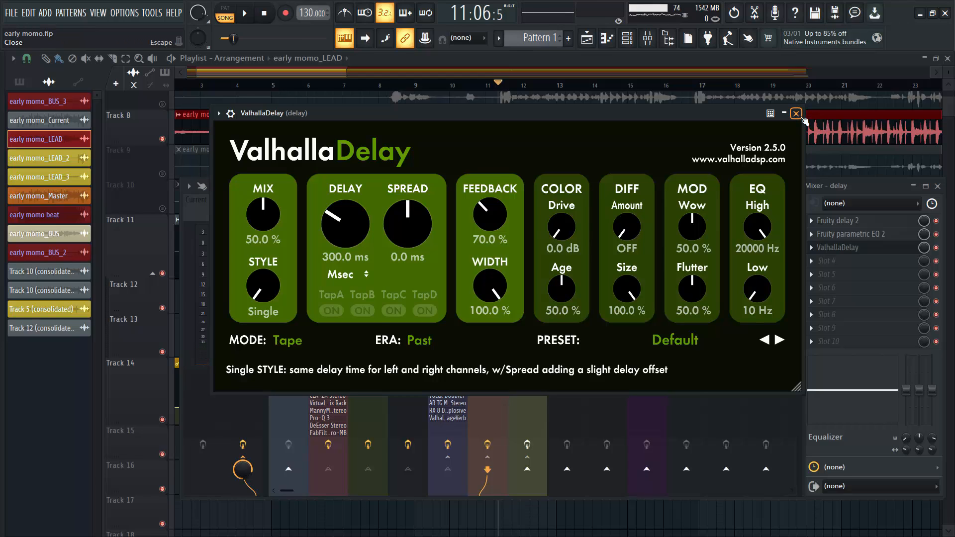
click(796, 114)
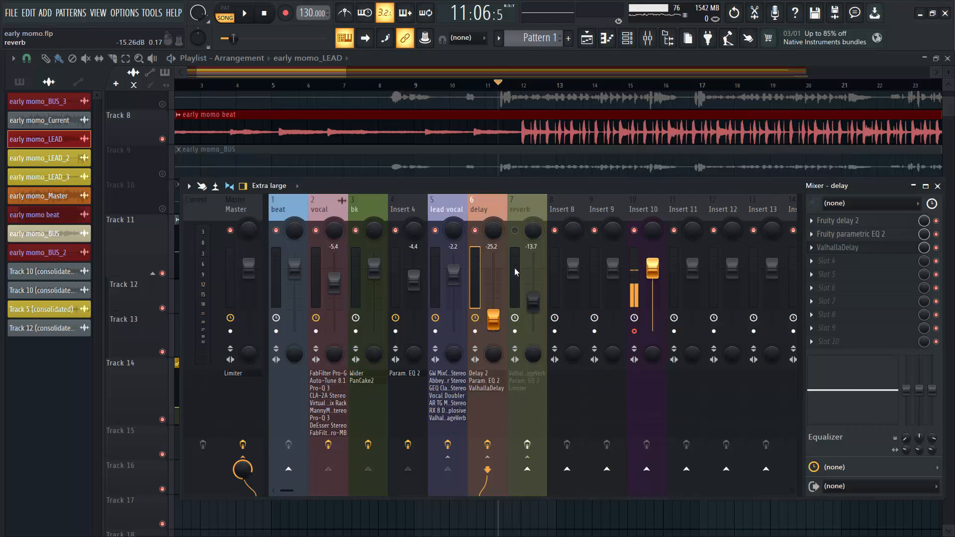
Enable the reverb track and its effects, review the ValhallaVintageVerb settings and close the plugin
click(514, 212)
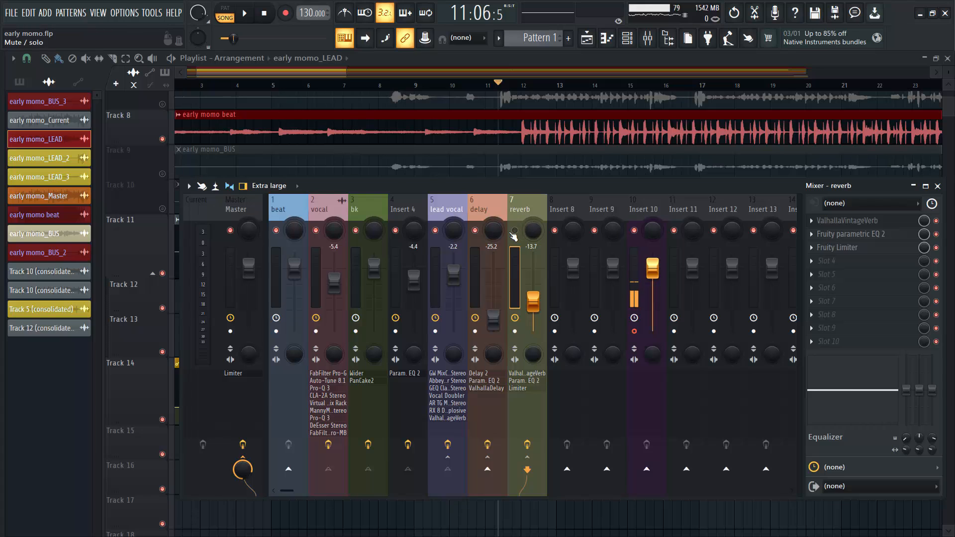
click(862, 223)
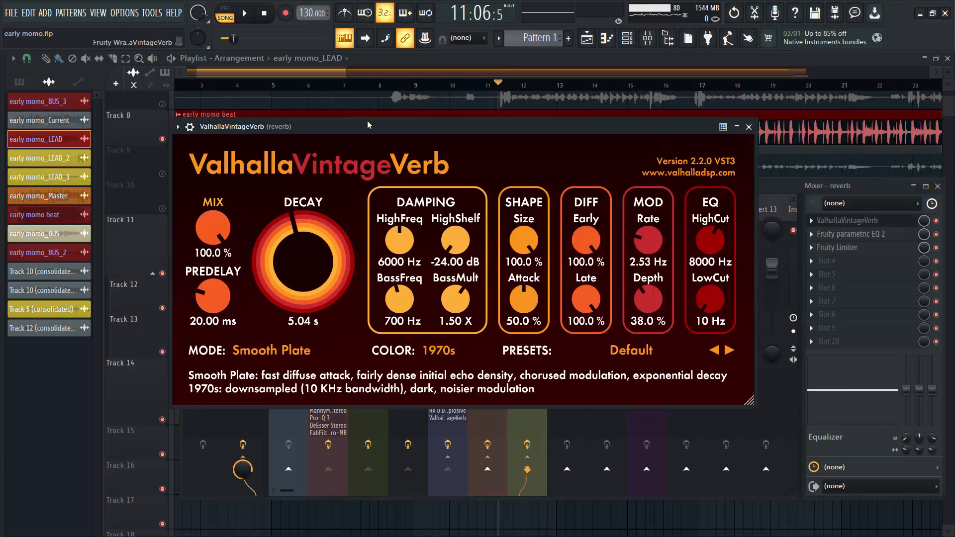
drag(371, 127, 380, 123)
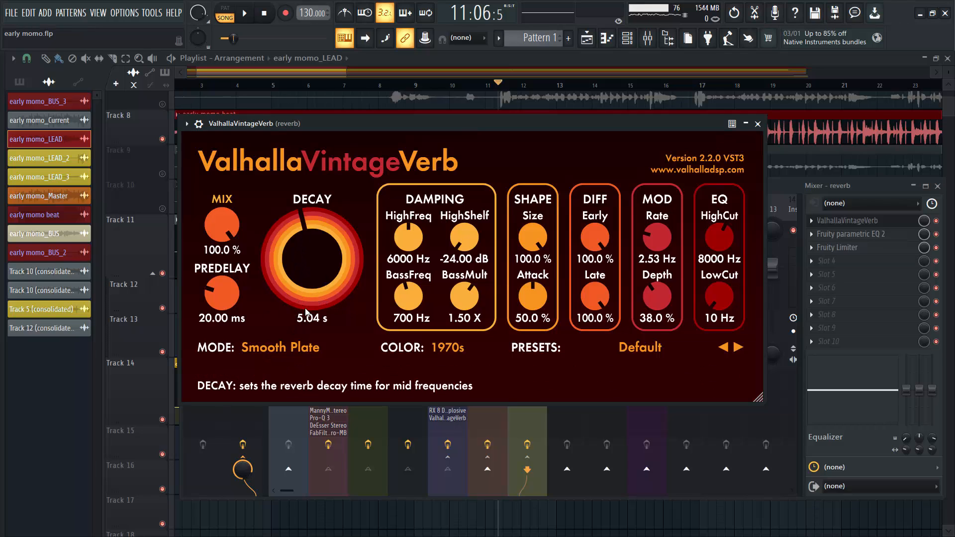
click(758, 124)
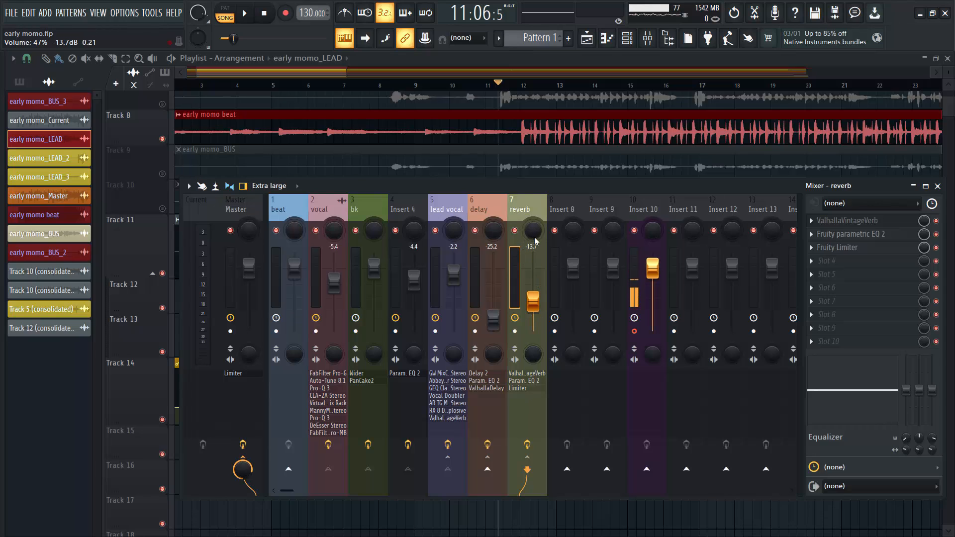
Play the mix with the reverb track active and mute the beat track to audition the vocals alone
key(space)
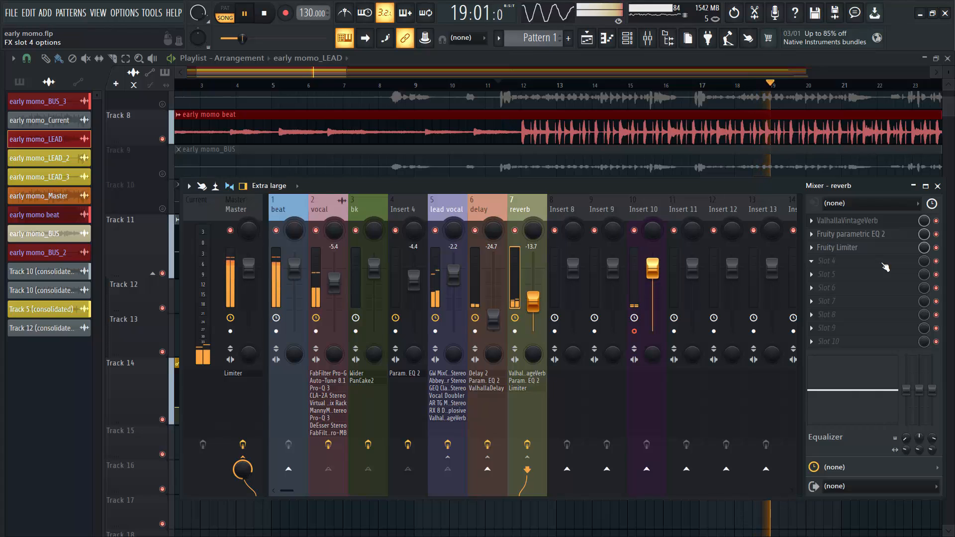
click(276, 230)
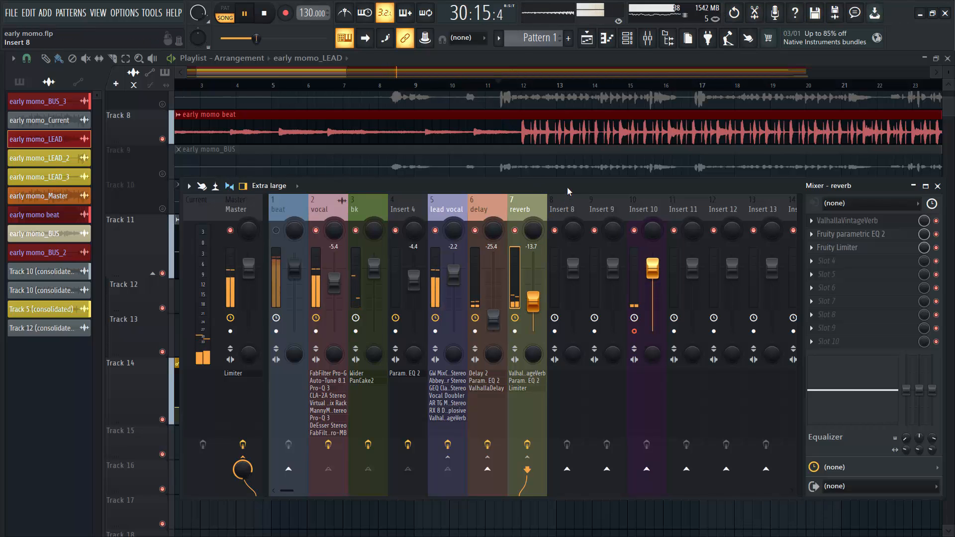
Unmute the beat track and open Fruity parametric EQ 2 on the reverb track to review its curve during playback
click(276, 231)
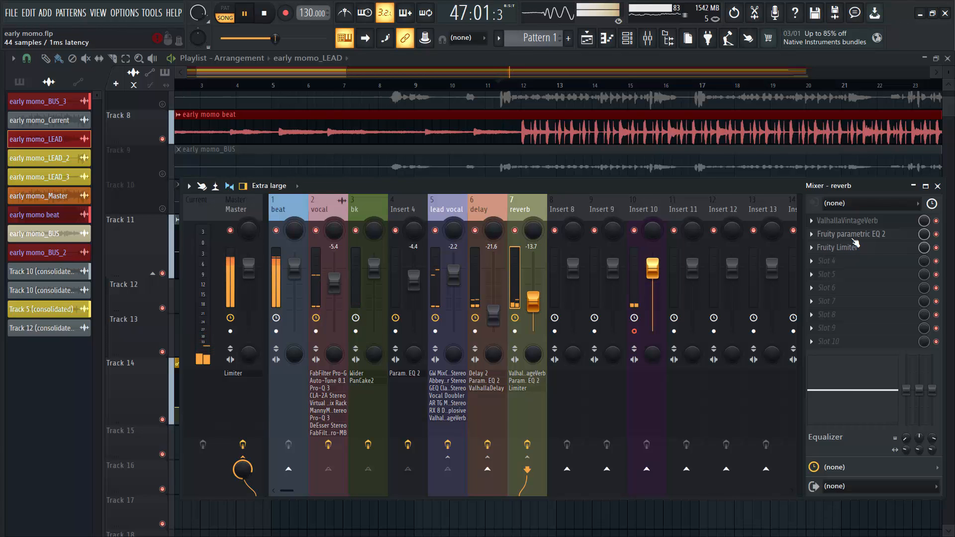
click(851, 234)
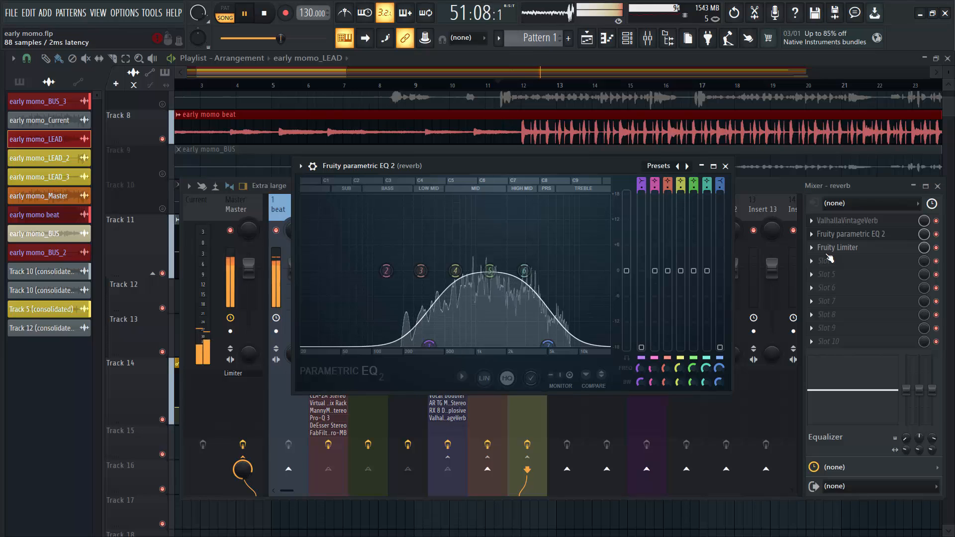
Stop the playback, save the project and close the reverb track's parametric EQ
key(space)
key(ctrl+s)
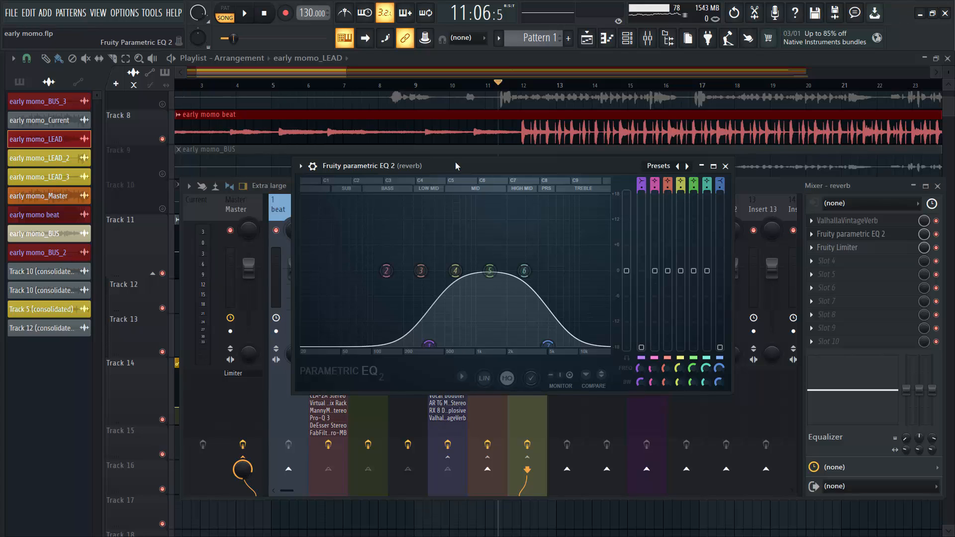
click(725, 166)
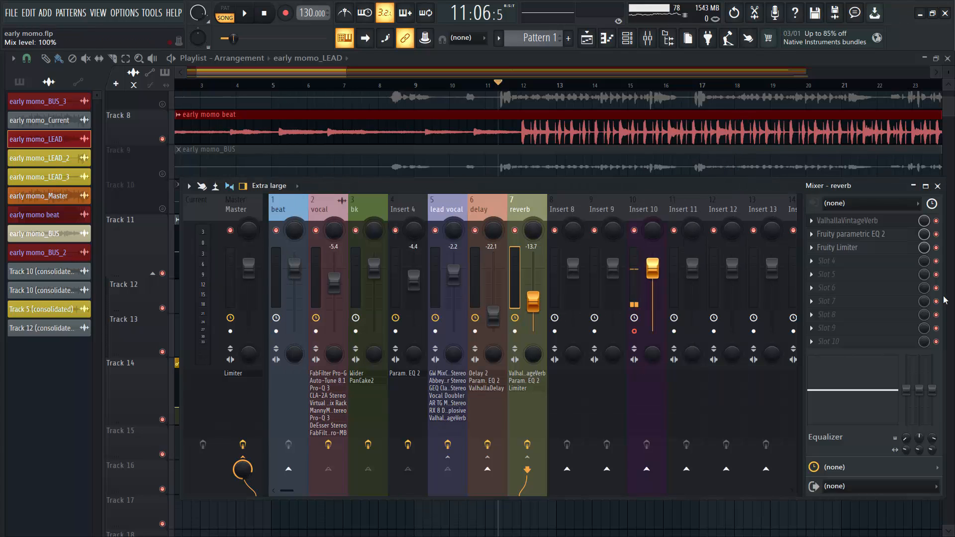
Open Fruity Limiter on the reverb track, review its compressor settings and sidechain source options, and close it
click(844, 248)
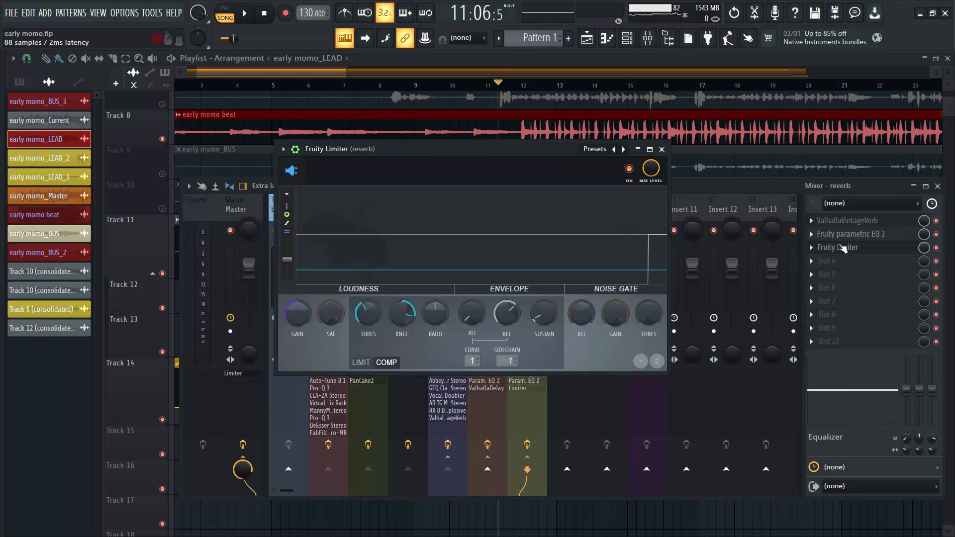
drag(558, 153, 531, 149)
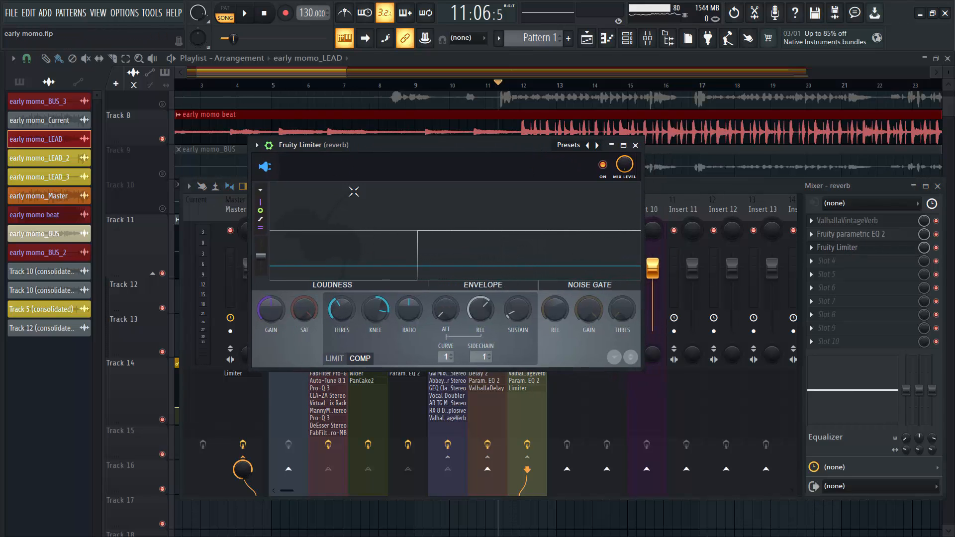
click(485, 357)
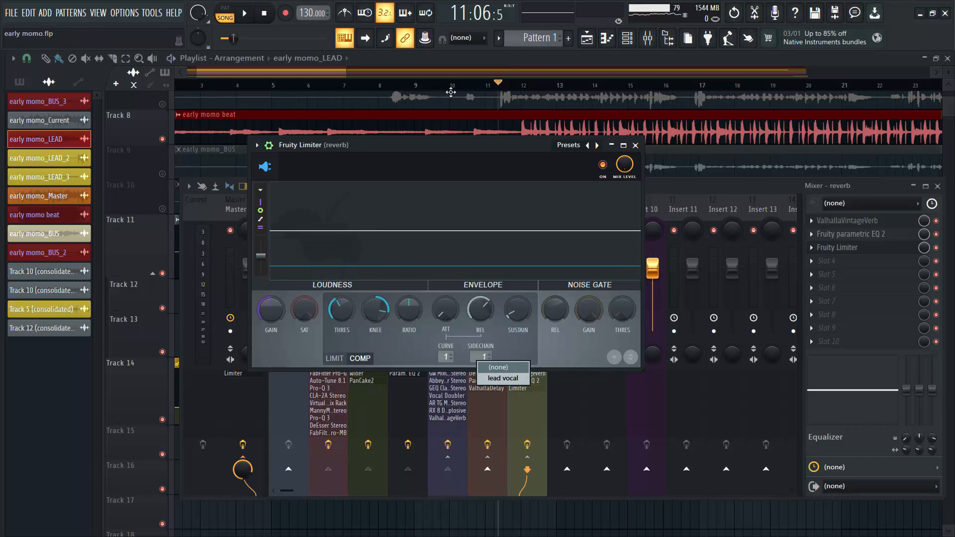
click(466, 146)
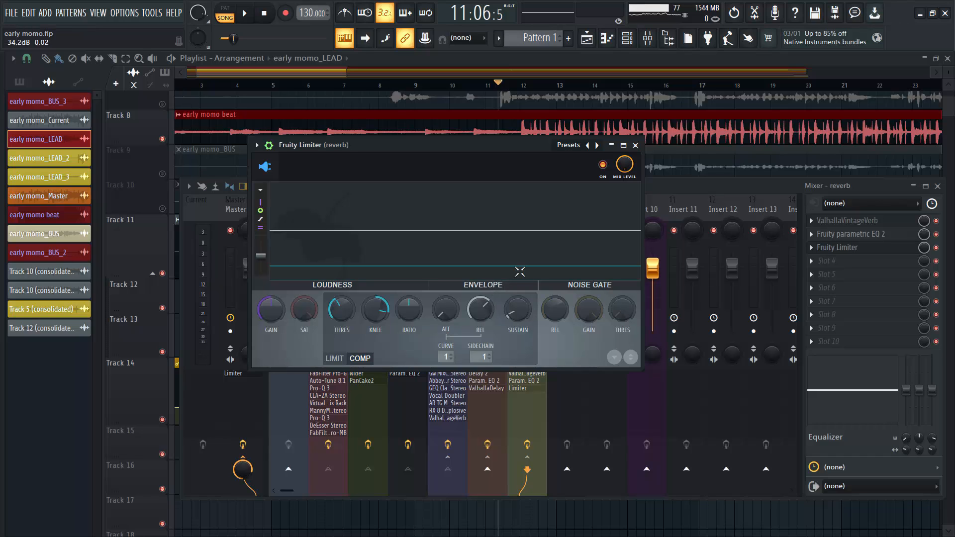
drag(499, 148, 533, 145)
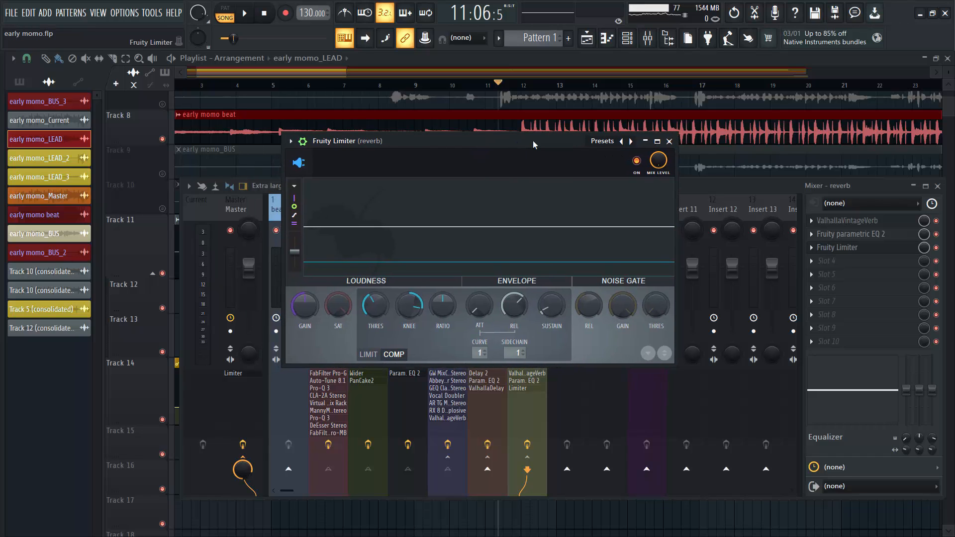
click(669, 141)
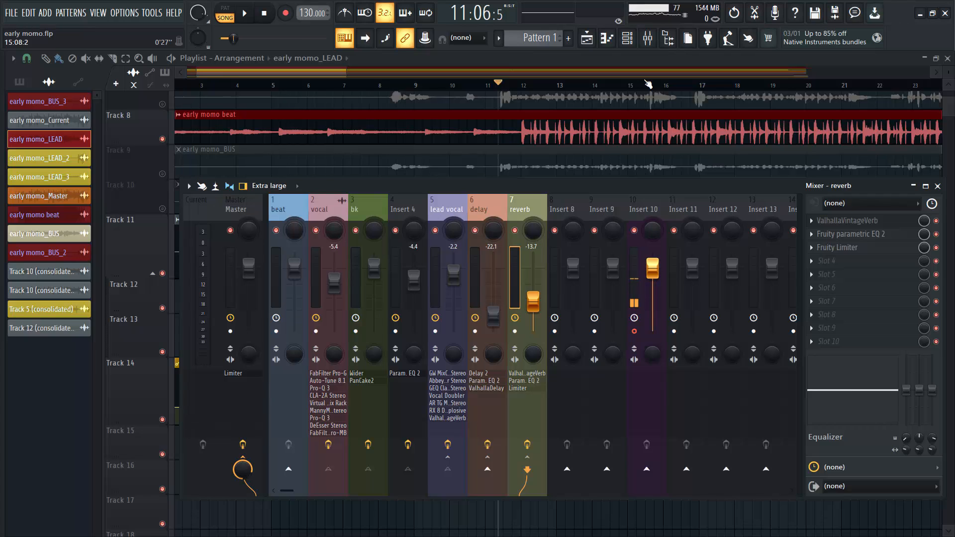
Hide the mixer and play the full mix in the playlist, following the arrangement into its later bars
key(F9)
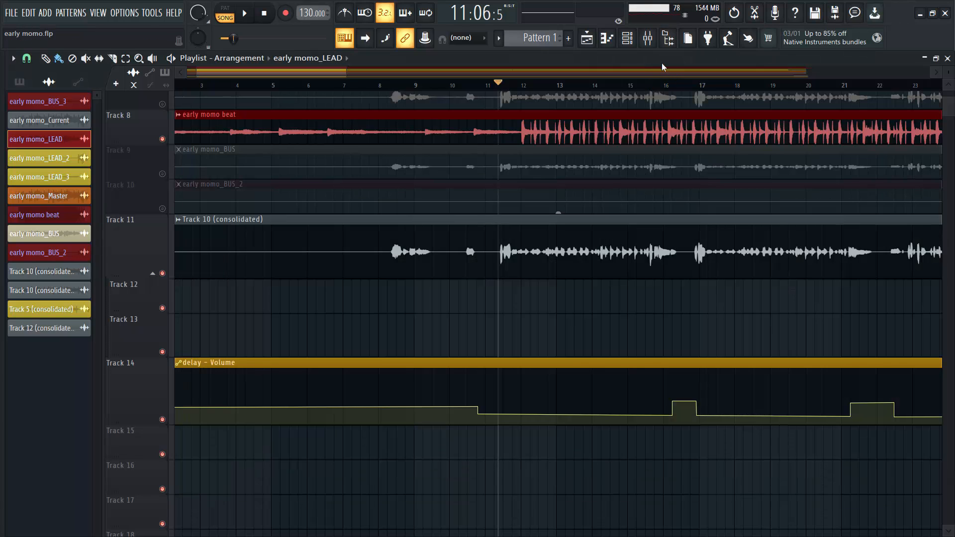
key(space)
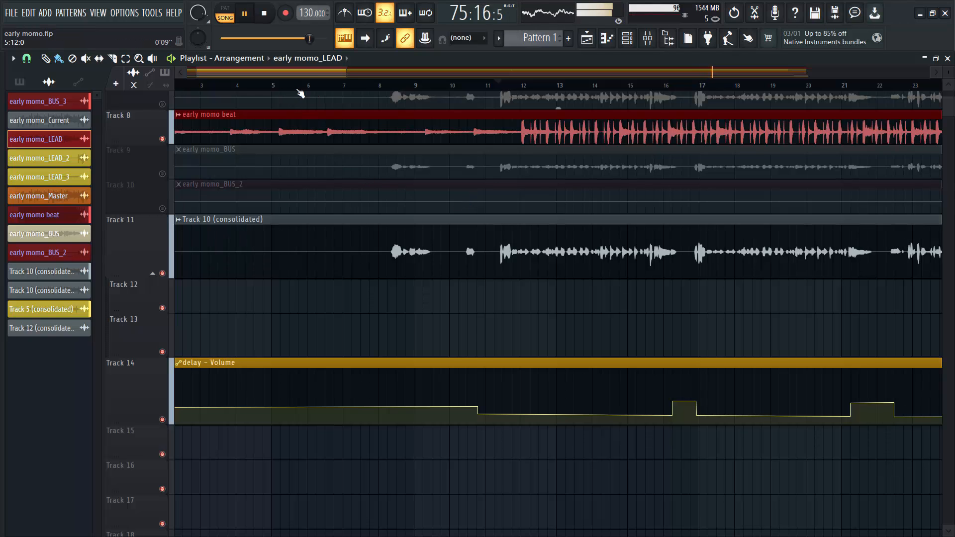
drag(297, 72, 528, 90)
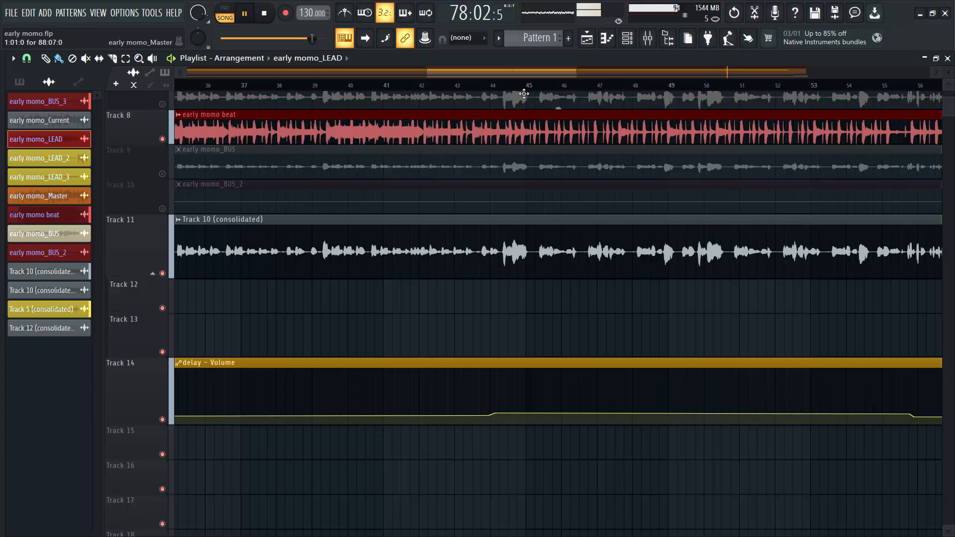